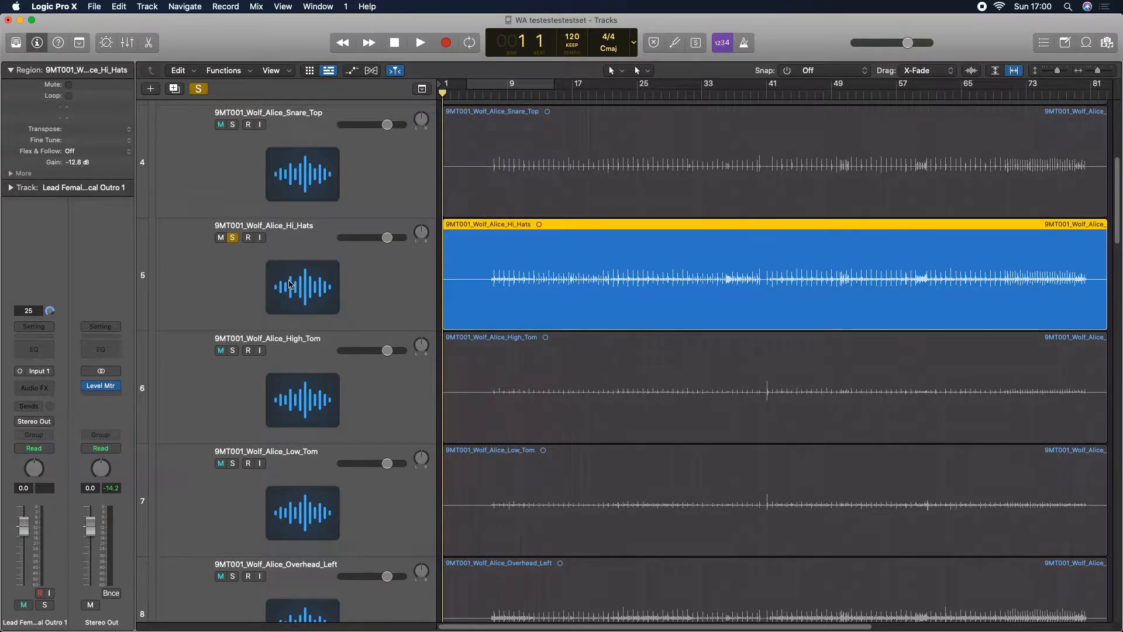
# Select the Hi_Hats track, enlarge its waveform and play it soloed from bar 6
pyautogui.click(393, 314)
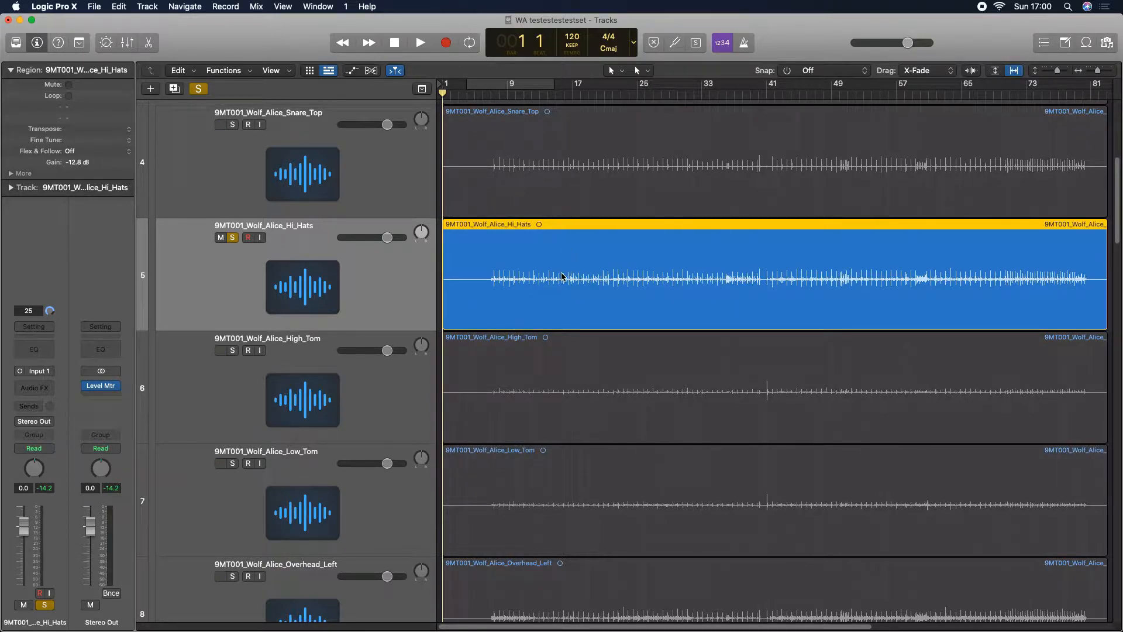
pyautogui.moveTo(543, 93); pyautogui.dragTo(391, 216)
pyautogui.moveTo(1059, 73); pyautogui.dragTo(1050, 73)
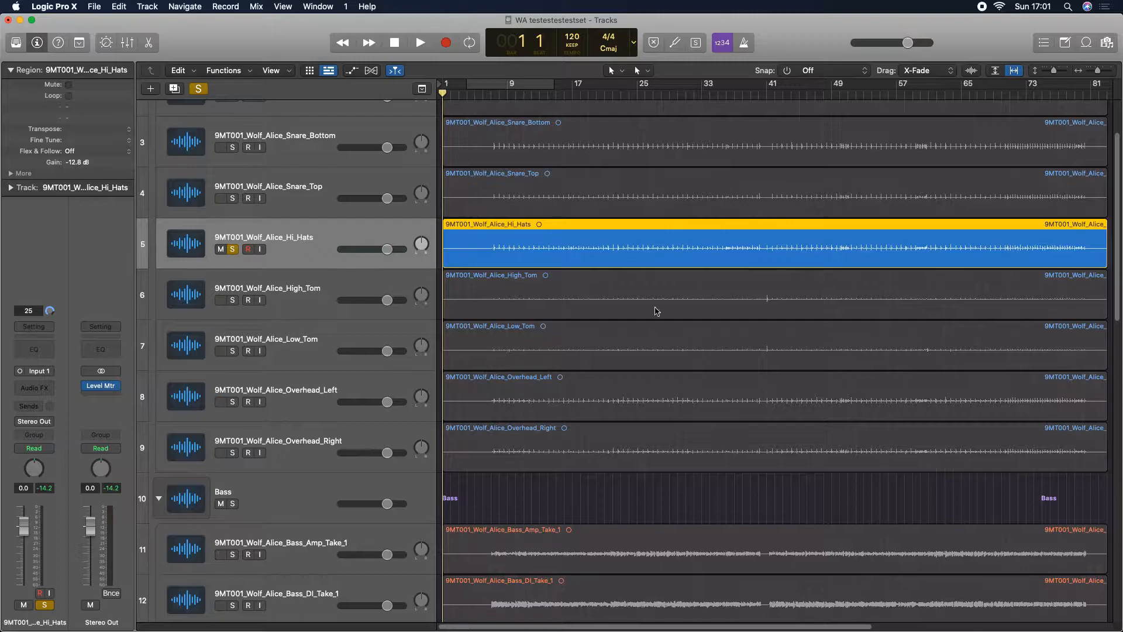
pyautogui.moveTo(1053, 72); pyautogui.dragTo(1060, 72)
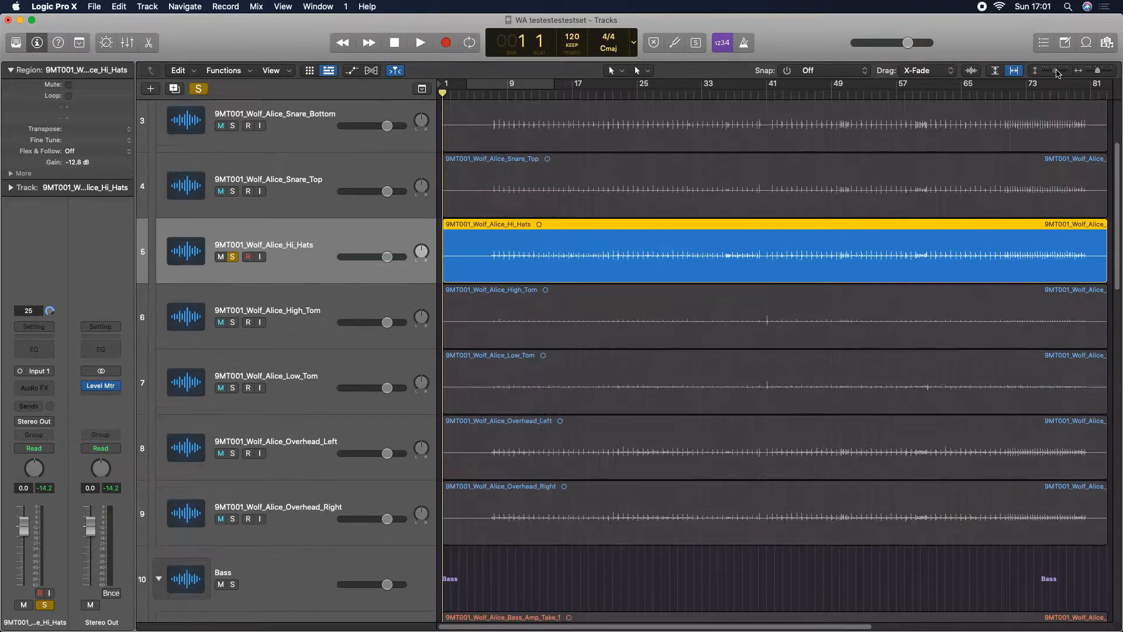
pyautogui.moveTo(496, 97); pyautogui.dragTo(484, 98)
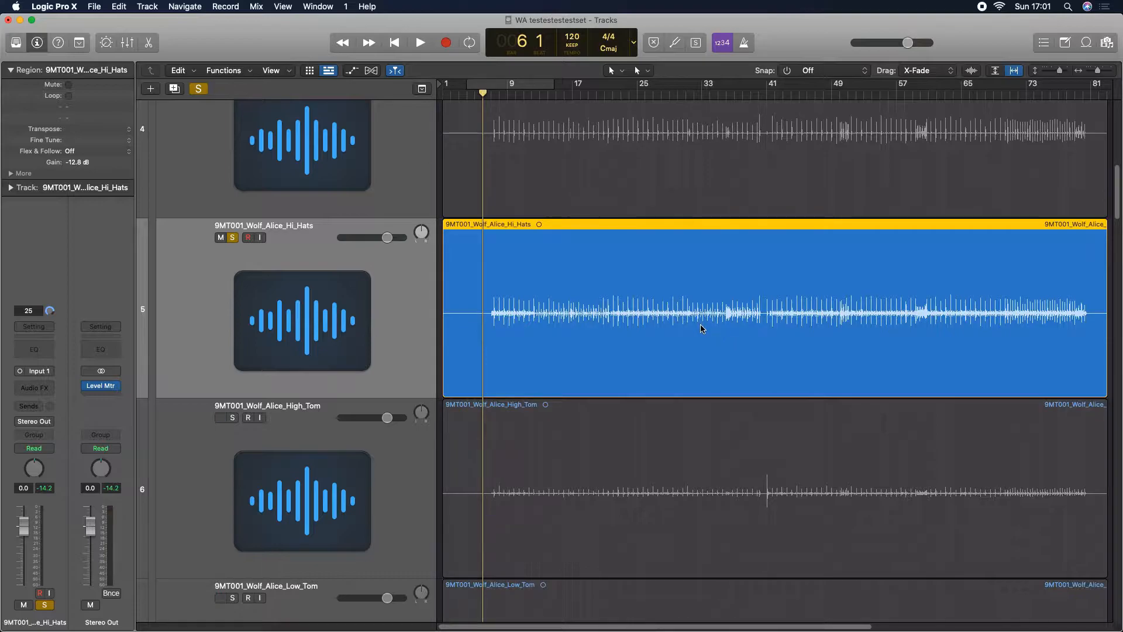
pyautogui.press('space')
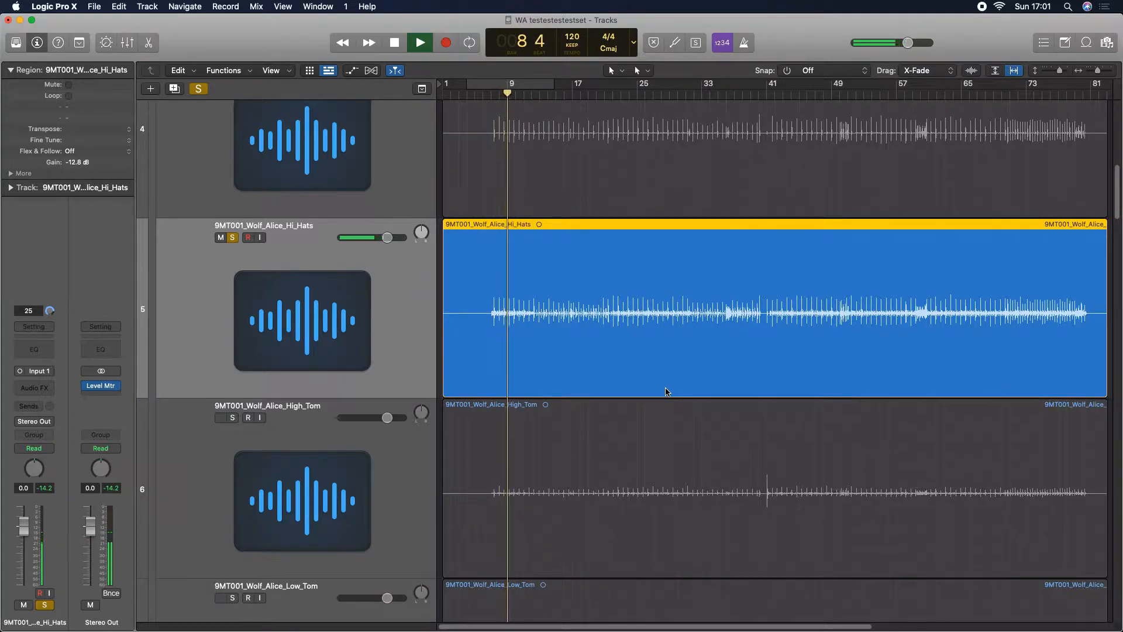
pyautogui.press('space')
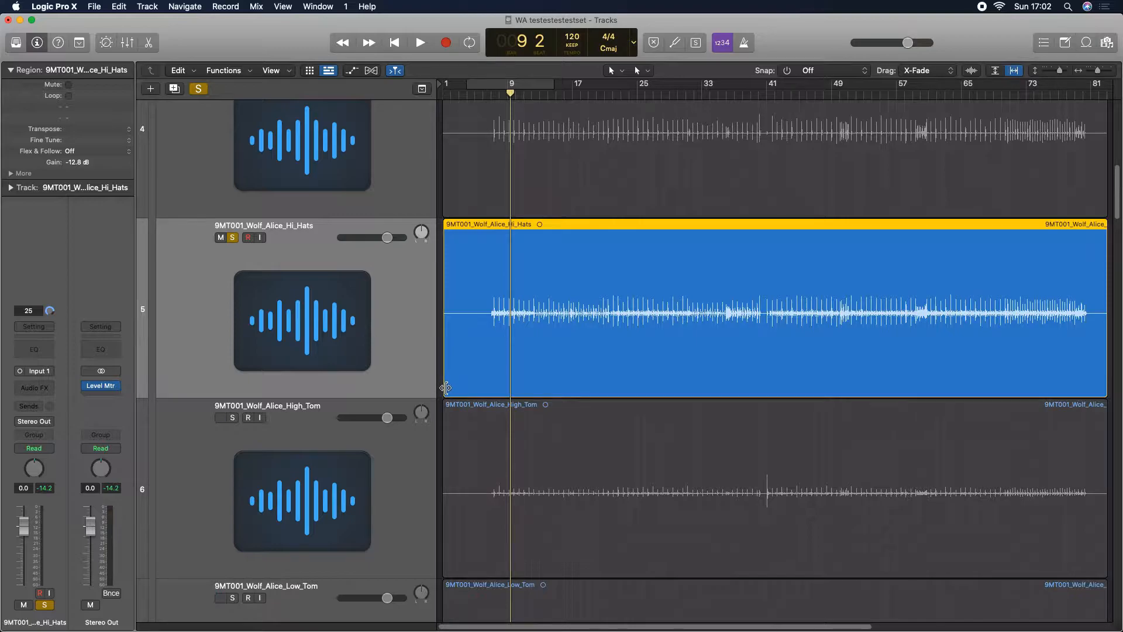
# Trim the start of the Hi_Hats region to bar 17, play across the gap and extend the region back to its original start
pyautogui.moveTo(444, 388); pyautogui.dragTo(577, 403)
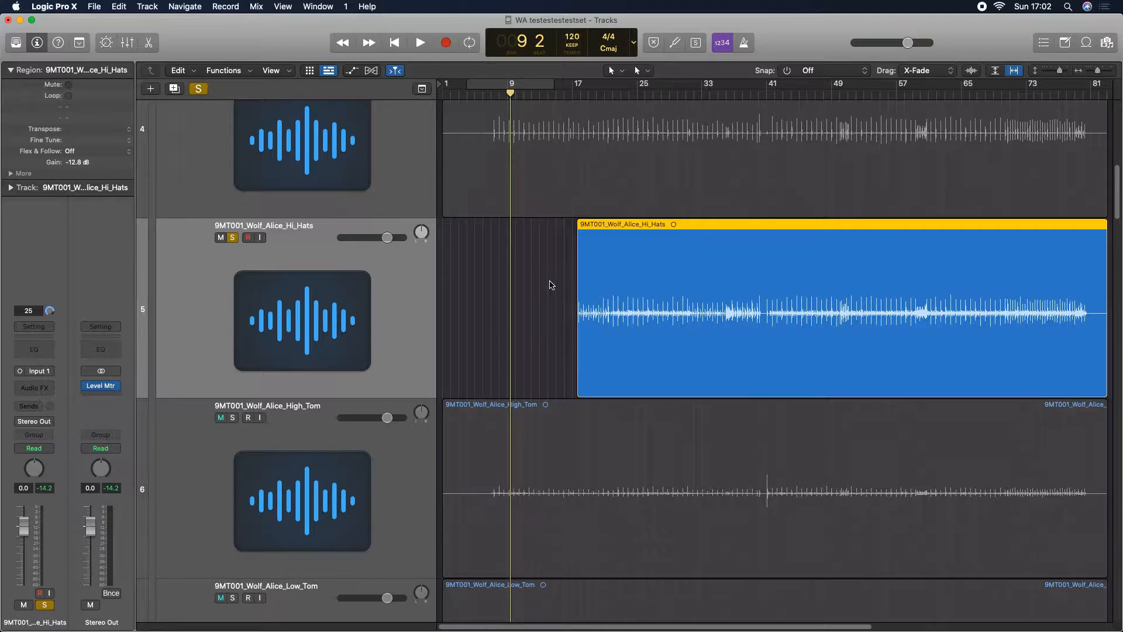
pyautogui.press('space')
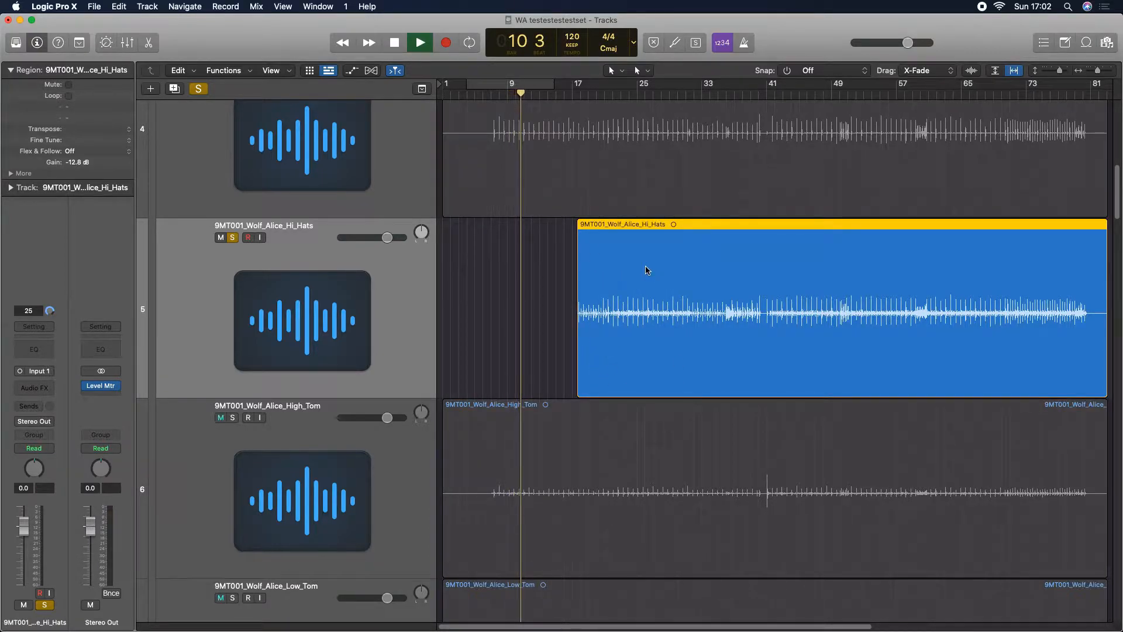
pyautogui.press('space')
pyautogui.moveTo(577, 370); pyautogui.dragTo(443, 401)
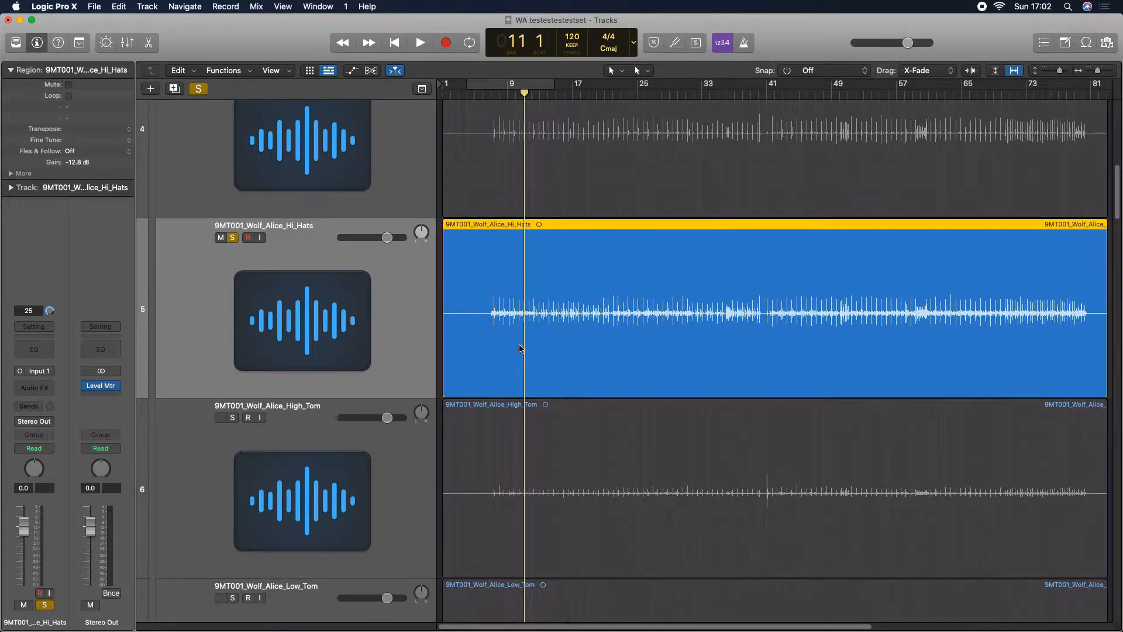
# Play the Hi_Hats region from bar 9 to listen for where the playing pattern changes
pyautogui.click(574, 94)
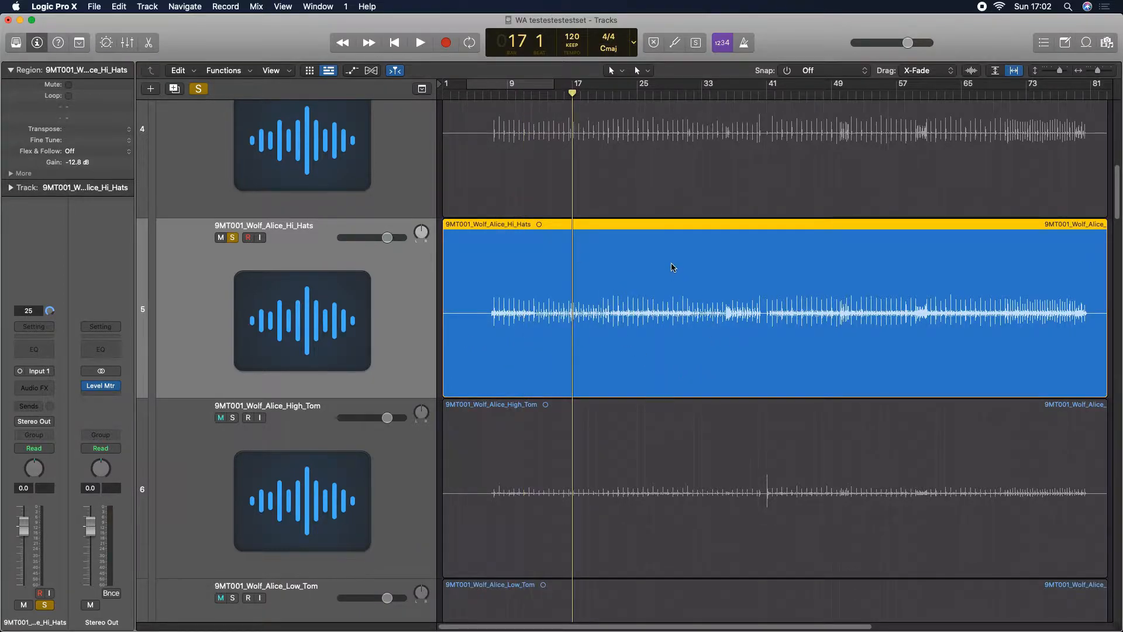
pyautogui.moveTo(445, 379)
pyautogui.mouseDown()
pyautogui.moveTo(574, 379)
pyautogui.moveTo(444, 379)
pyautogui.mouseUp()
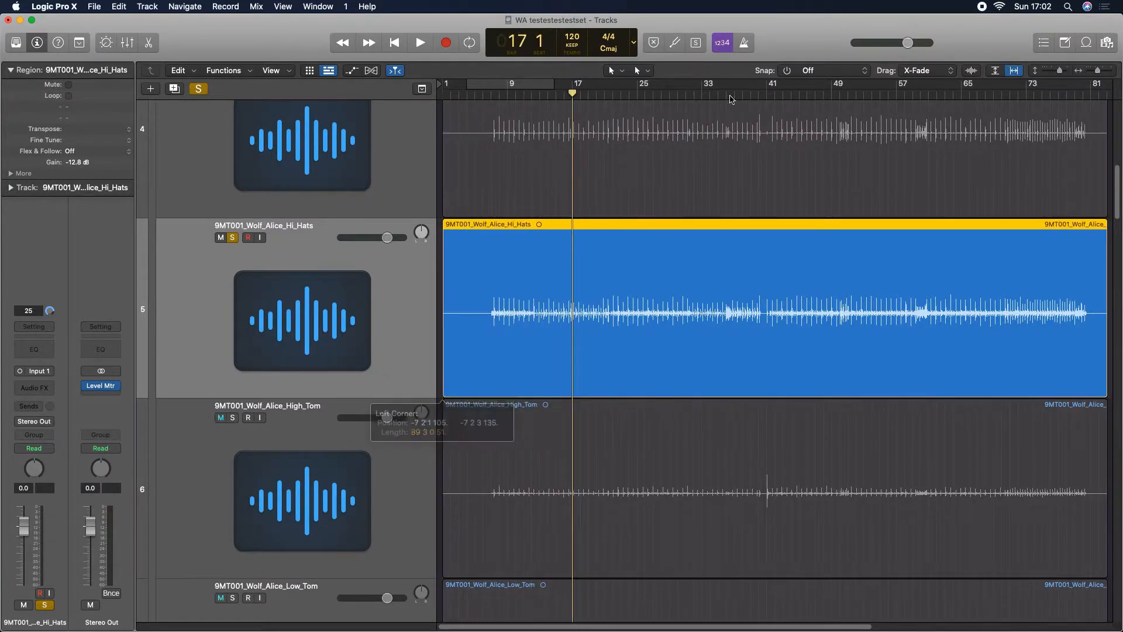
pyautogui.click(507, 95)
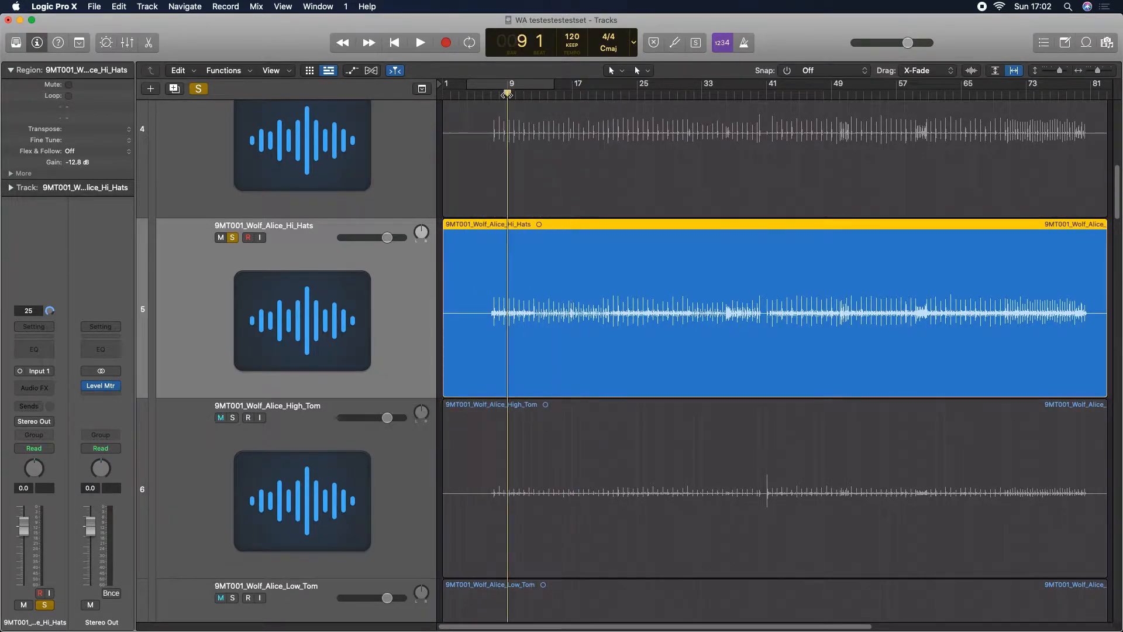
pyautogui.press('space')
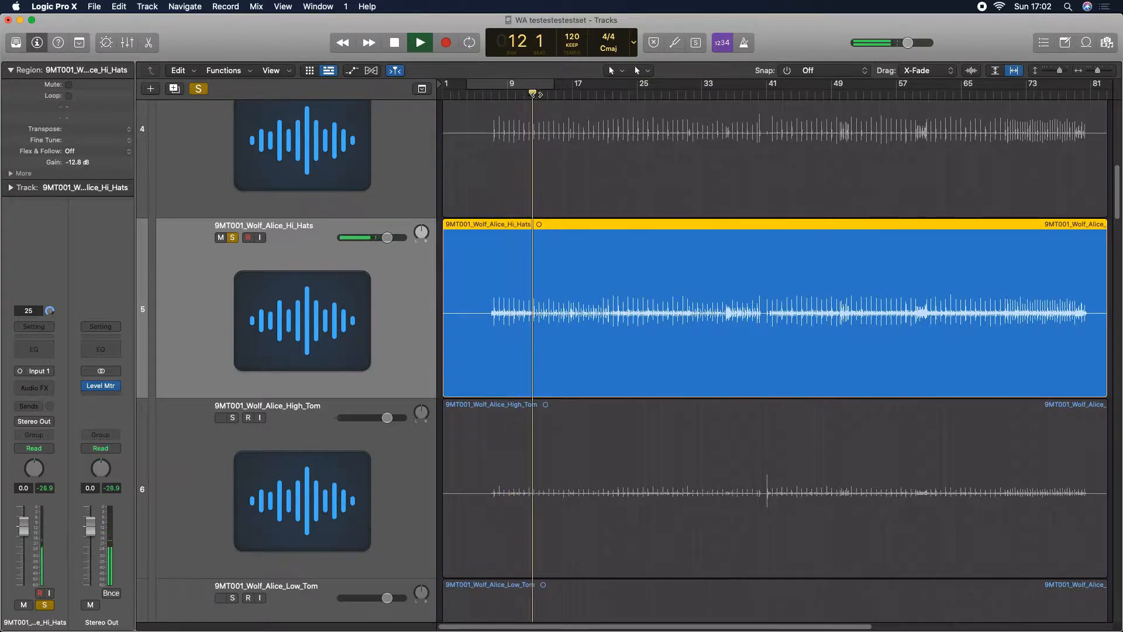
pyautogui.moveTo(1096, 71); pyautogui.dragTo(1090, 76)
pyautogui.press('space')
# Play the Hi_Hats region from 10 4 and park the playhead at the hit in 12 2
pyautogui.click(491, 95)
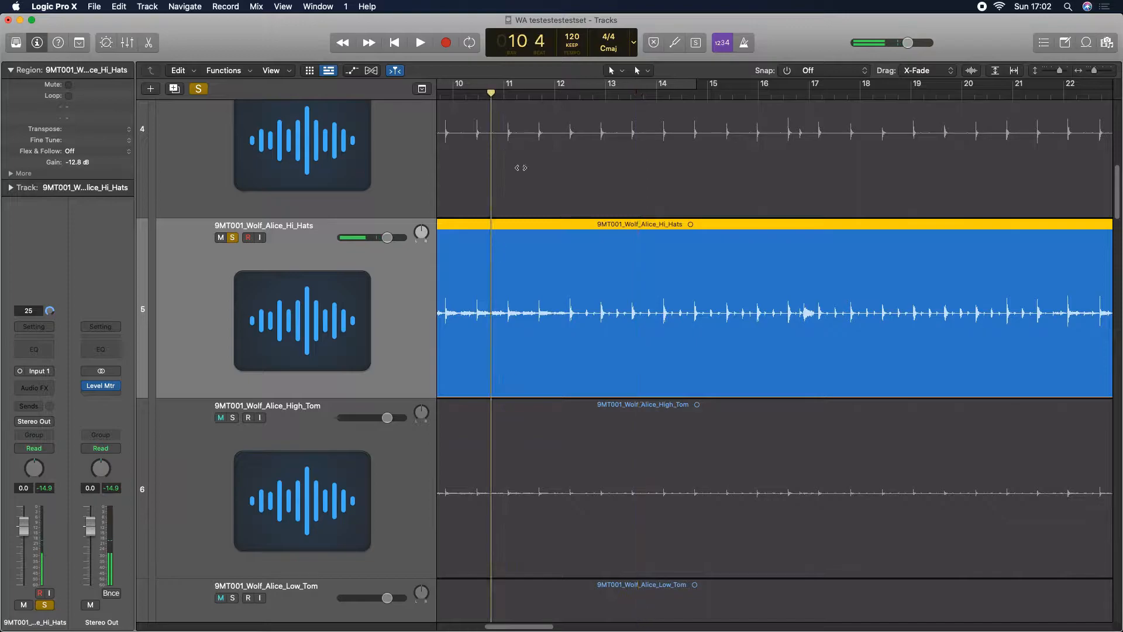
pyautogui.press('space')
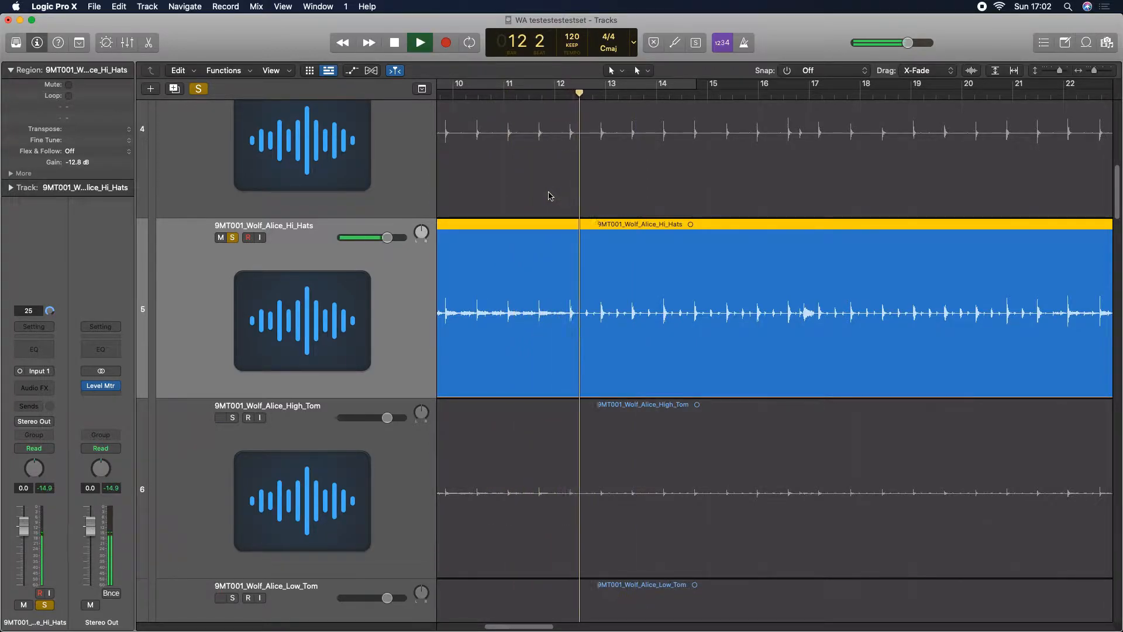
pyautogui.press('space')
pyautogui.click(567, 103)
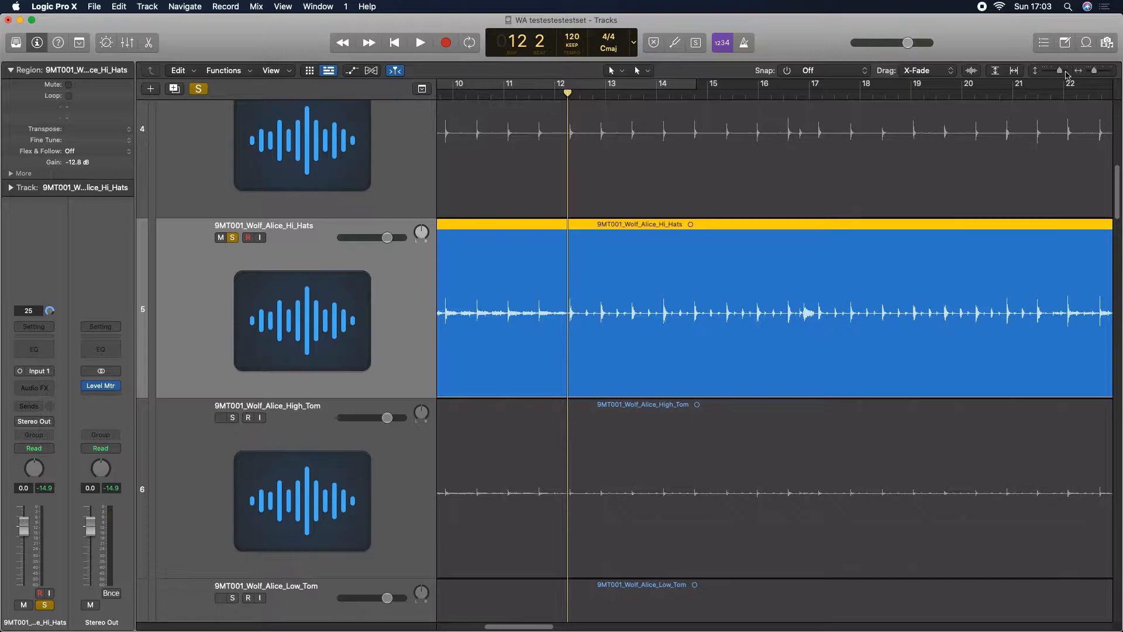
# Trim the start of the Hi_Hats region roughly to the playhead in bar 12 and play into it
pyautogui.moveTo(1097, 75); pyautogui.dragTo(1091, 75)
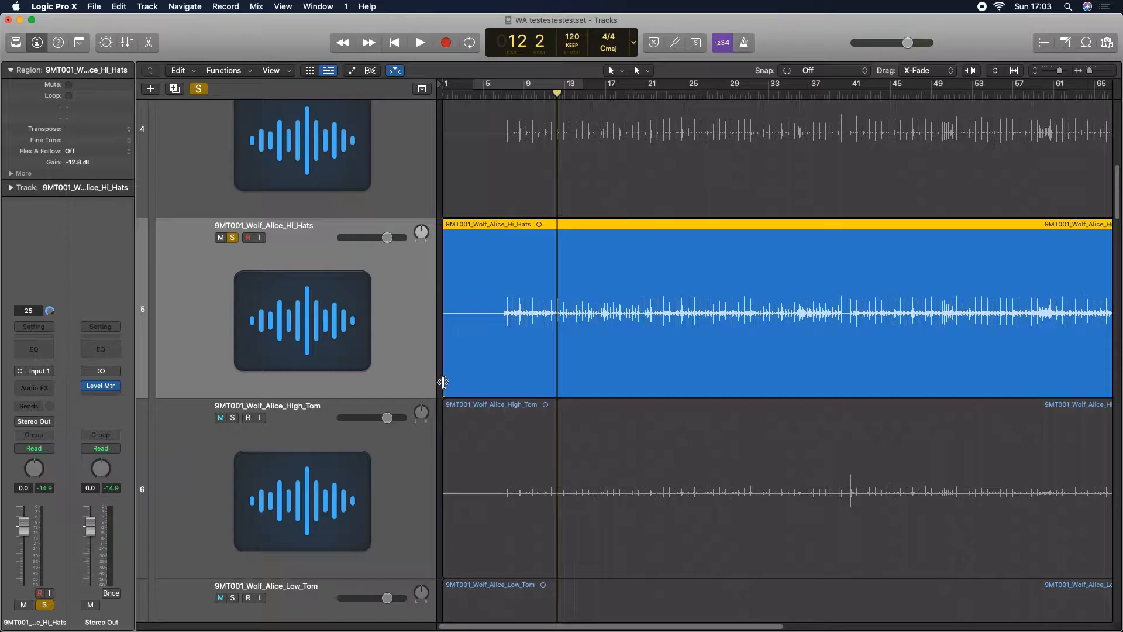
pyautogui.moveTo(445, 386); pyautogui.dragTo(557, 390)
pyautogui.moveTo(1089, 70); pyautogui.dragTo(1097, 71)
pyautogui.press('space')
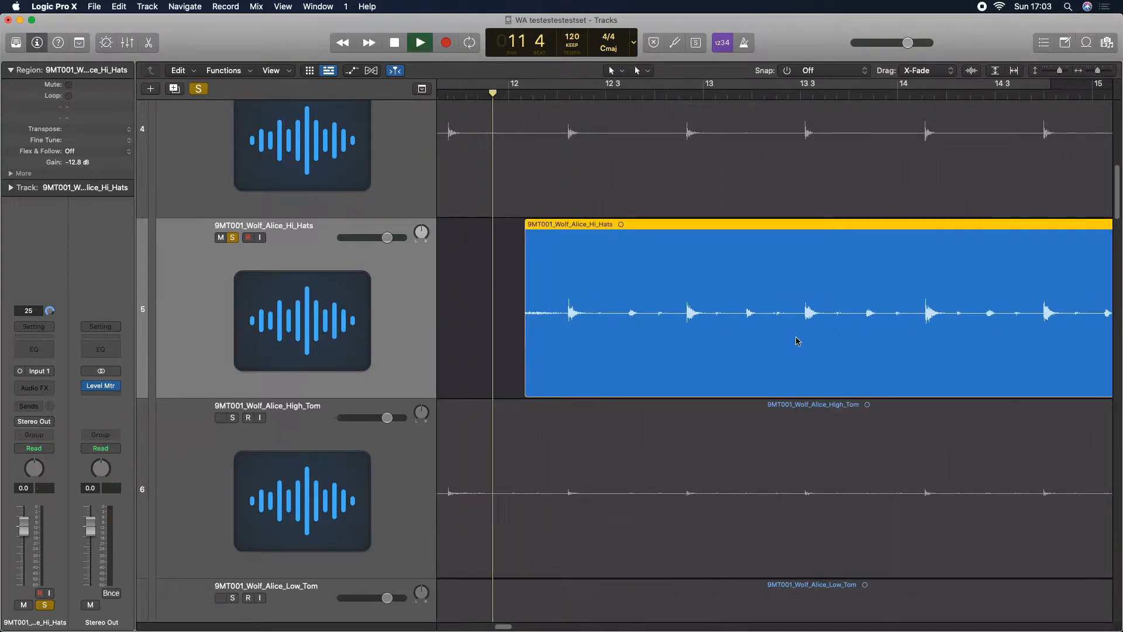
pyautogui.press('space')
# Tighten the Hi_Hats region's start to just before its first hit in 12 2 and play the trimmed edge
pyautogui.click(556, 94)
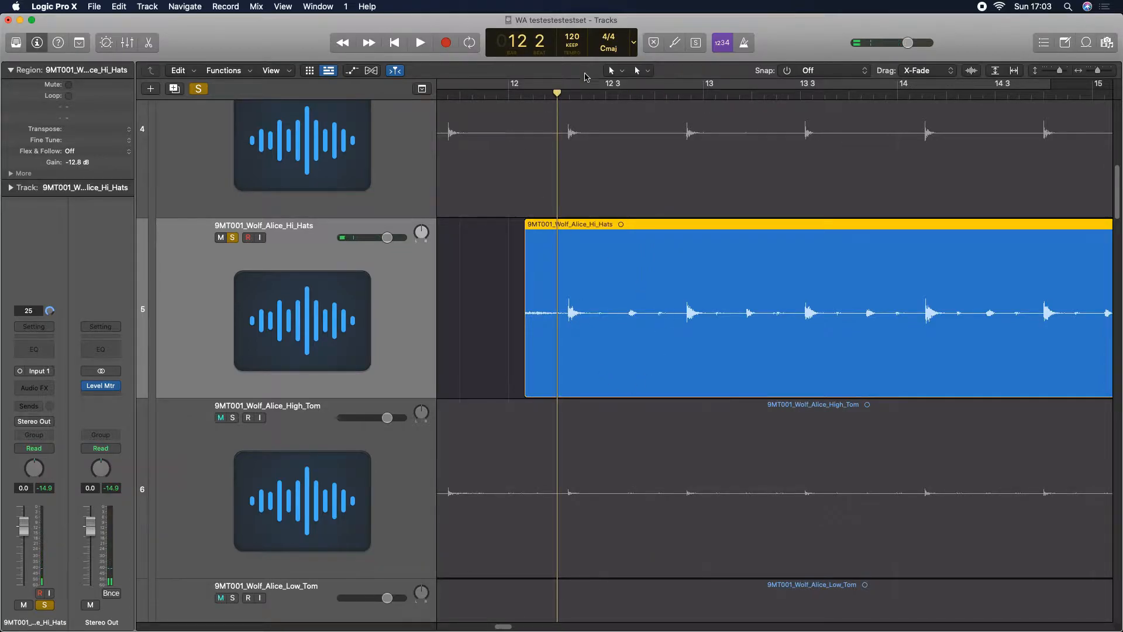
pyautogui.moveTo(557, 95); pyautogui.dragTo(570, 95)
pyautogui.moveTo(570, 99); pyautogui.dragTo(558, 99)
pyautogui.moveTo(567, 380)
pyautogui.mouseDown()
pyautogui.moveTo(456, 383)
pyautogui.moveTo(574, 393)
pyautogui.mouseUp()
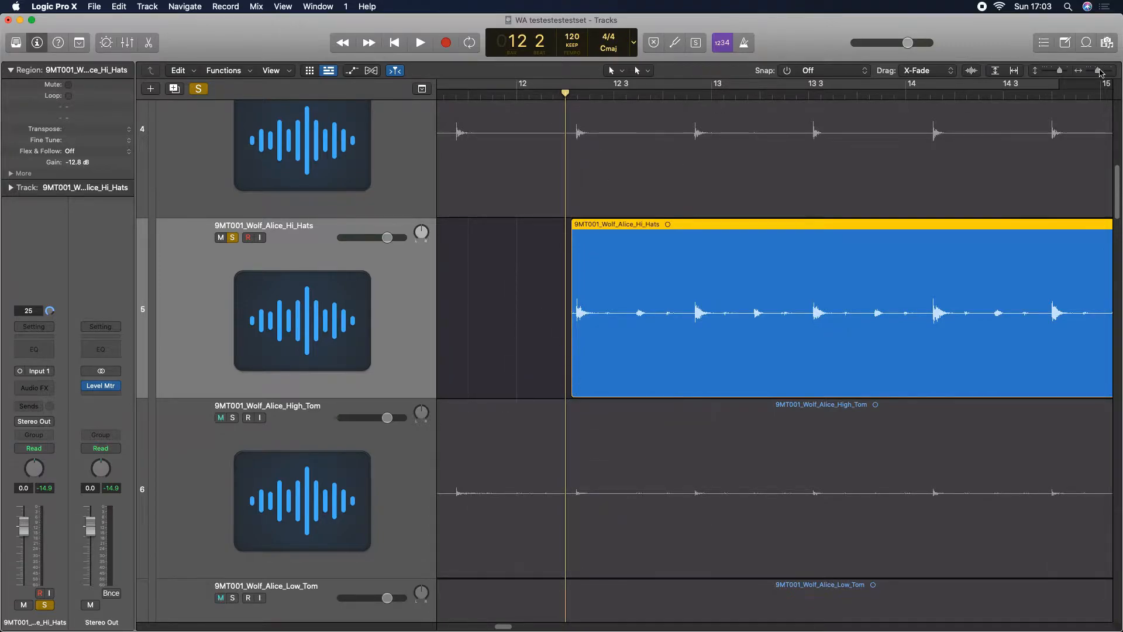
pyautogui.moveTo(1099, 72); pyautogui.dragTo(1106, 83)
pyautogui.press('space')
pyautogui.press('space')
pyautogui.moveTo(1103, 71); pyautogui.dragTo(1100, 71)
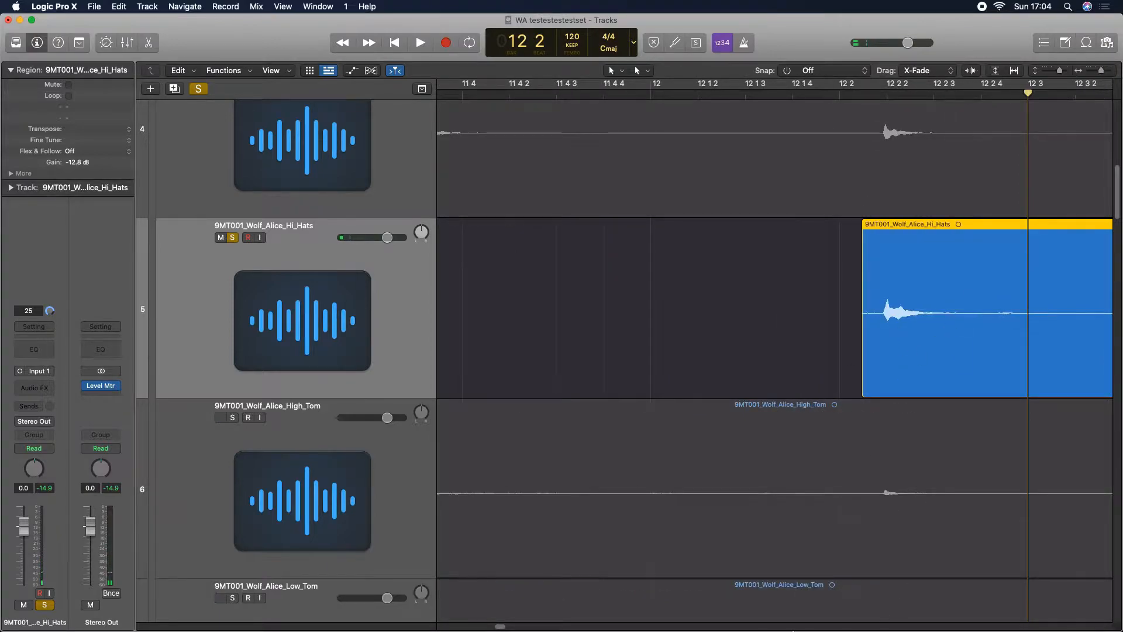
pyautogui.moveTo(502, 627); pyautogui.dragTo(503, 628)
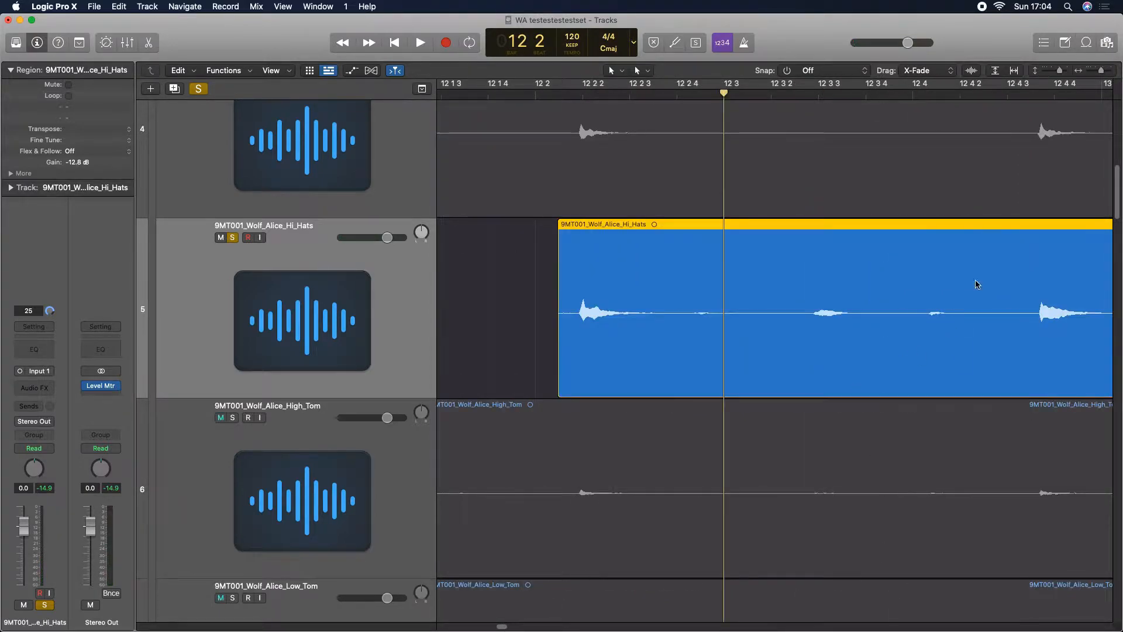
pyautogui.moveTo(1101, 71); pyautogui.dragTo(1099, 70)
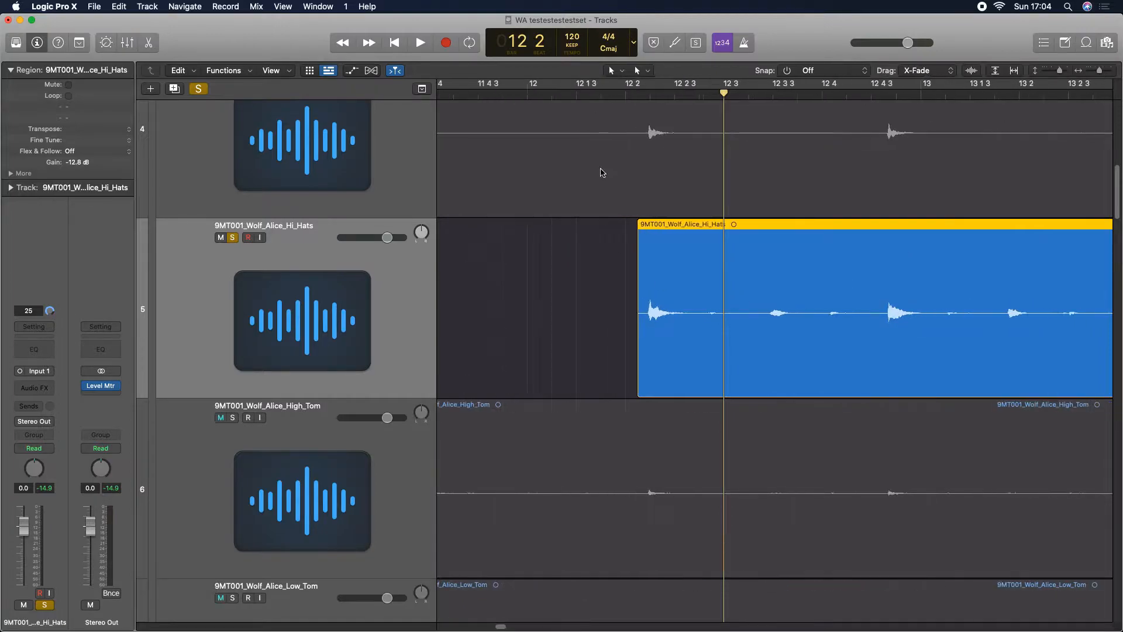
# Set the secondary tool to the Fade Tool
pyautogui.click(619, 71)
pyautogui.click(639, 71)
pyautogui.click(639, 71)
pyautogui.click(639, 87)
pyautogui.click(648, 71)
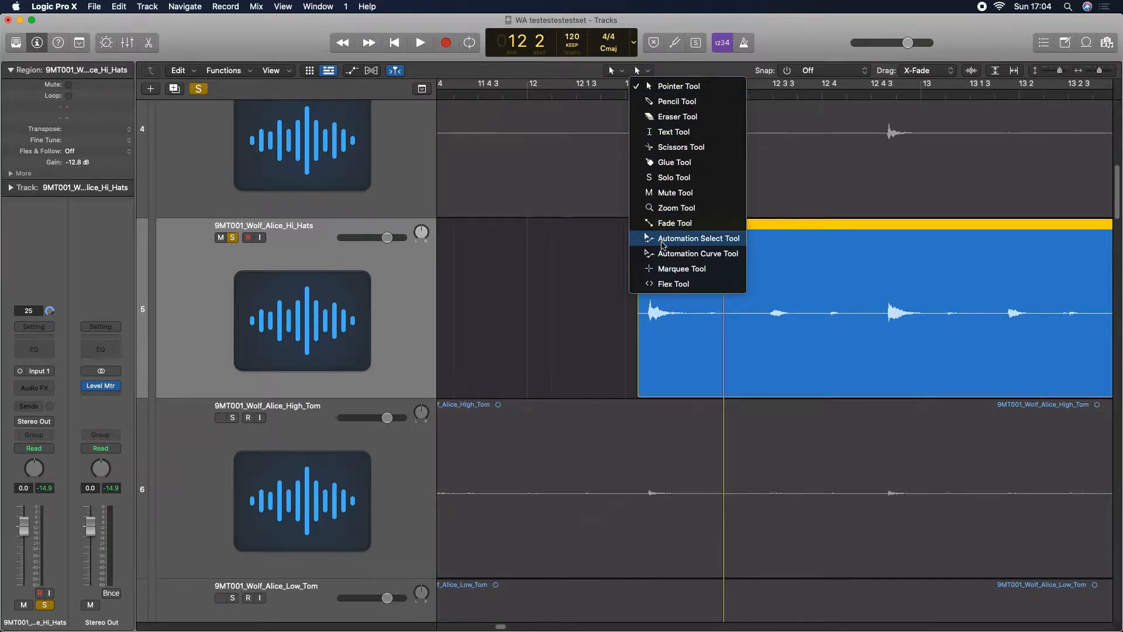
pyautogui.click(686, 76)
pyautogui.click(646, 72)
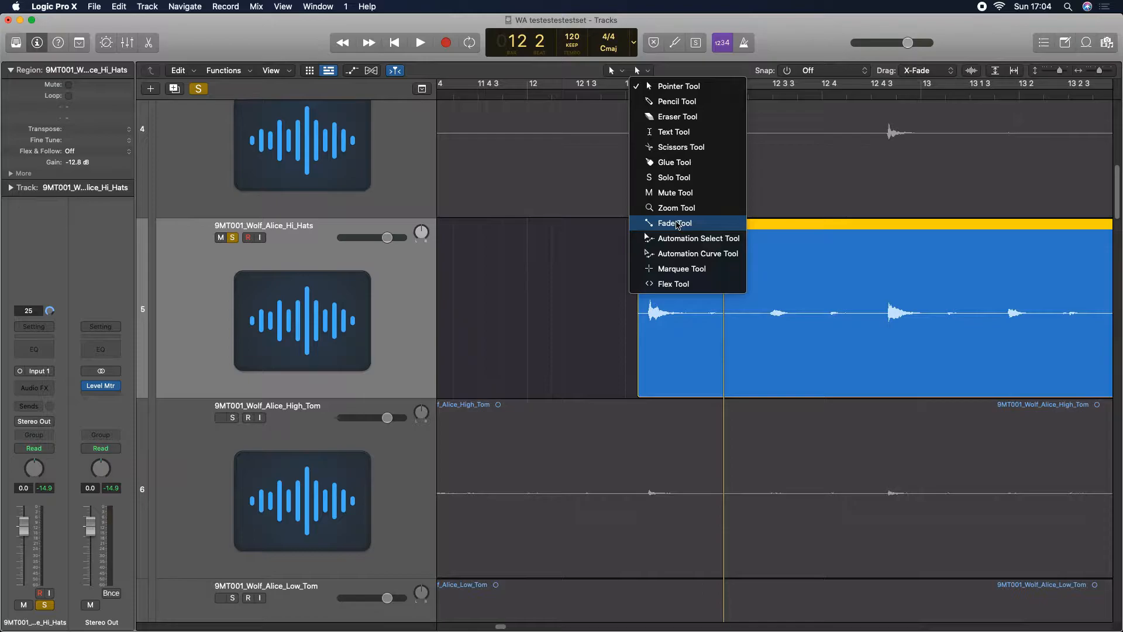
pyautogui.click(676, 223)
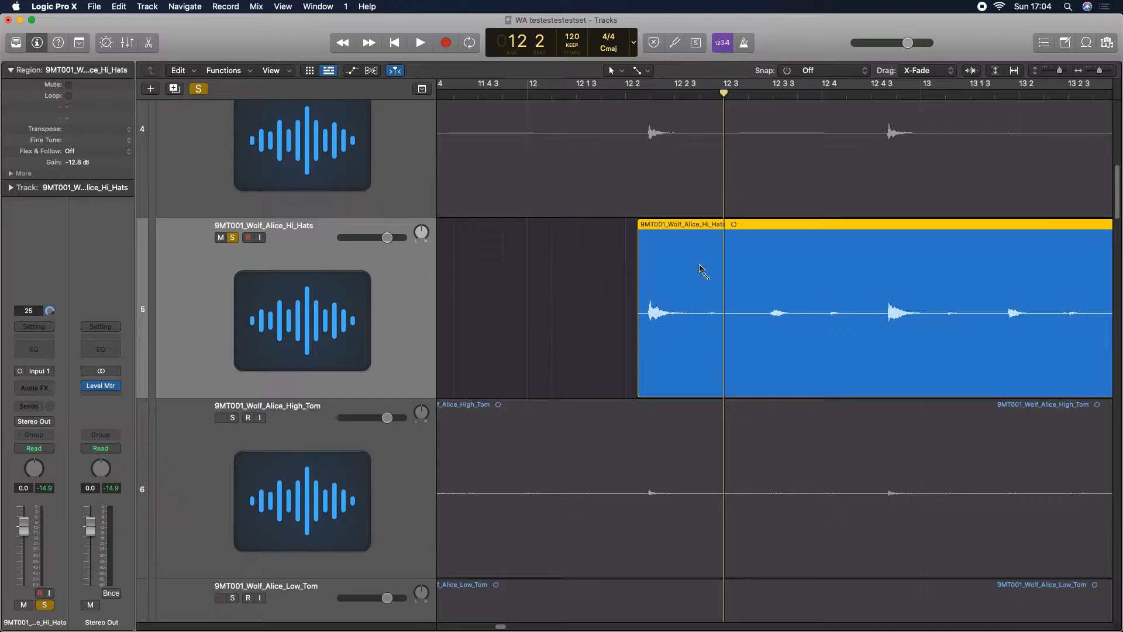
# Set the secondary tool to Scissors and split the Hi_Hats region at five points between about 12 3 and 13 2
pyautogui.click(649, 71)
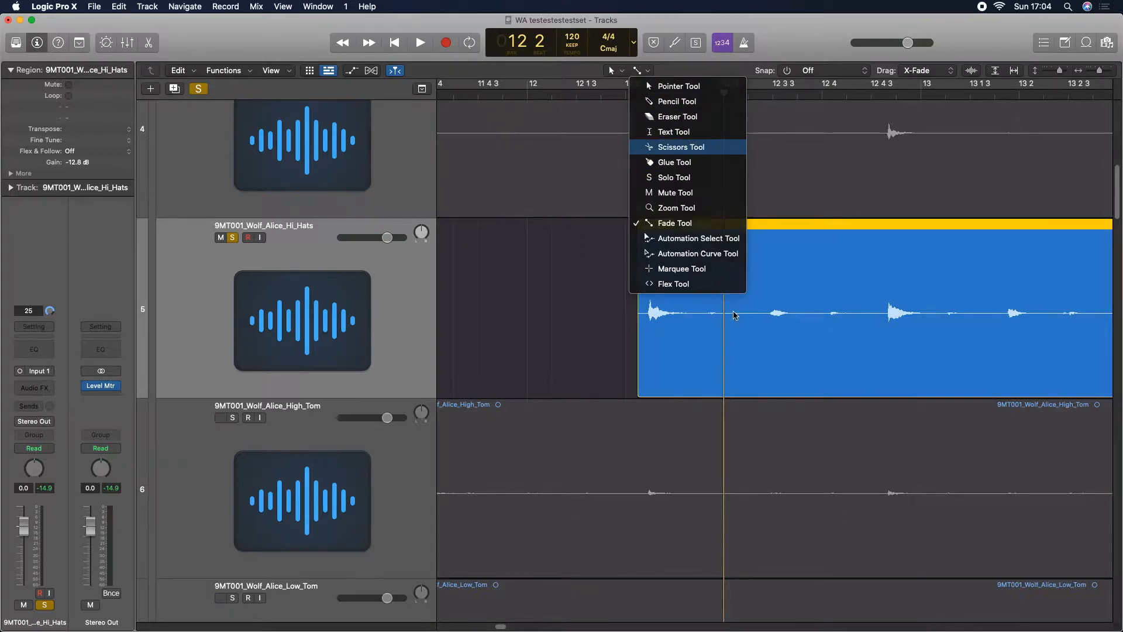
pyautogui.click(679, 148)
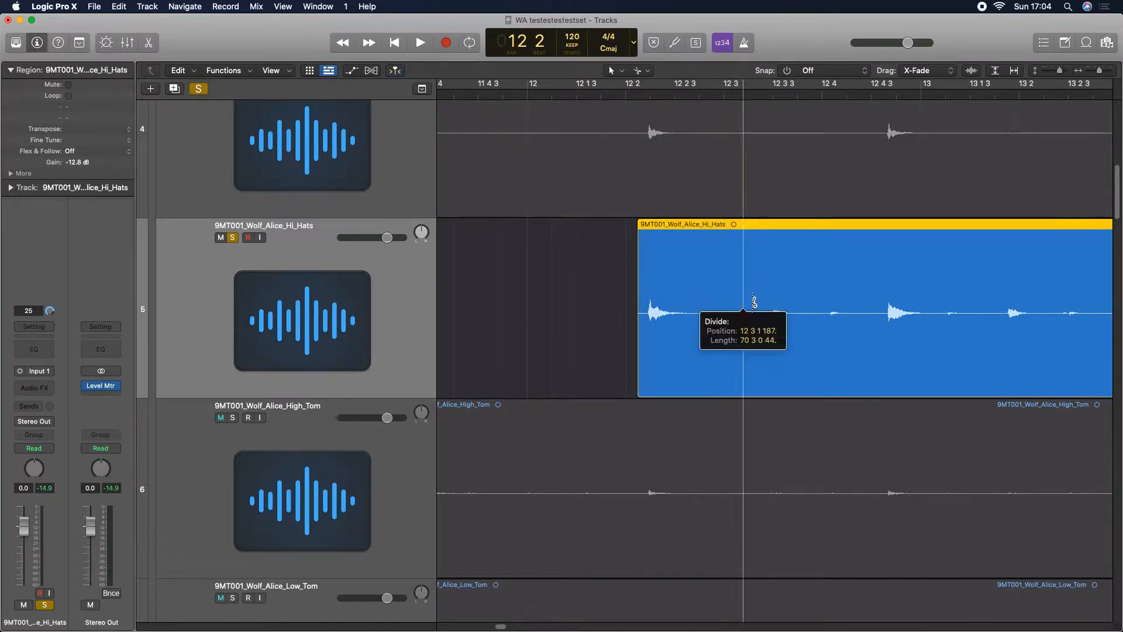
pyautogui.click(744, 304)
pyautogui.click(809, 305)
pyautogui.click(880, 304)
pyautogui.click(943, 301)
pyautogui.click(1010, 298)
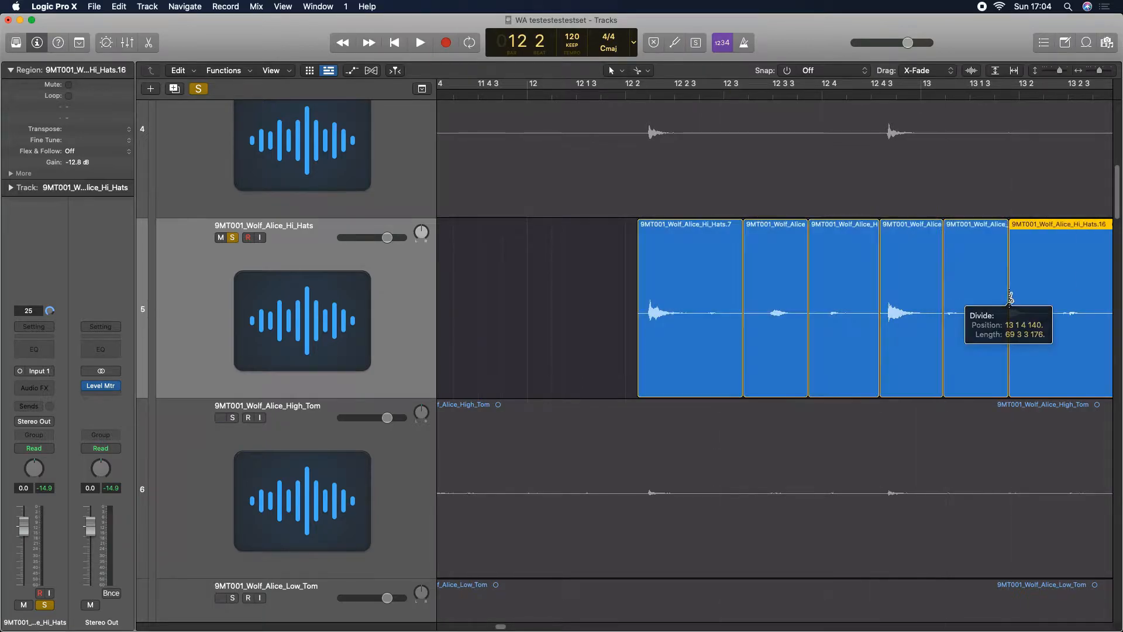
# Undo all five splits in the Hi_Hats region
pyautogui.press('super+z')
pyautogui.press('super+z')
pyautogui.press('super+z')
pyautogui.press('super+z')
pyautogui.press('super+z')
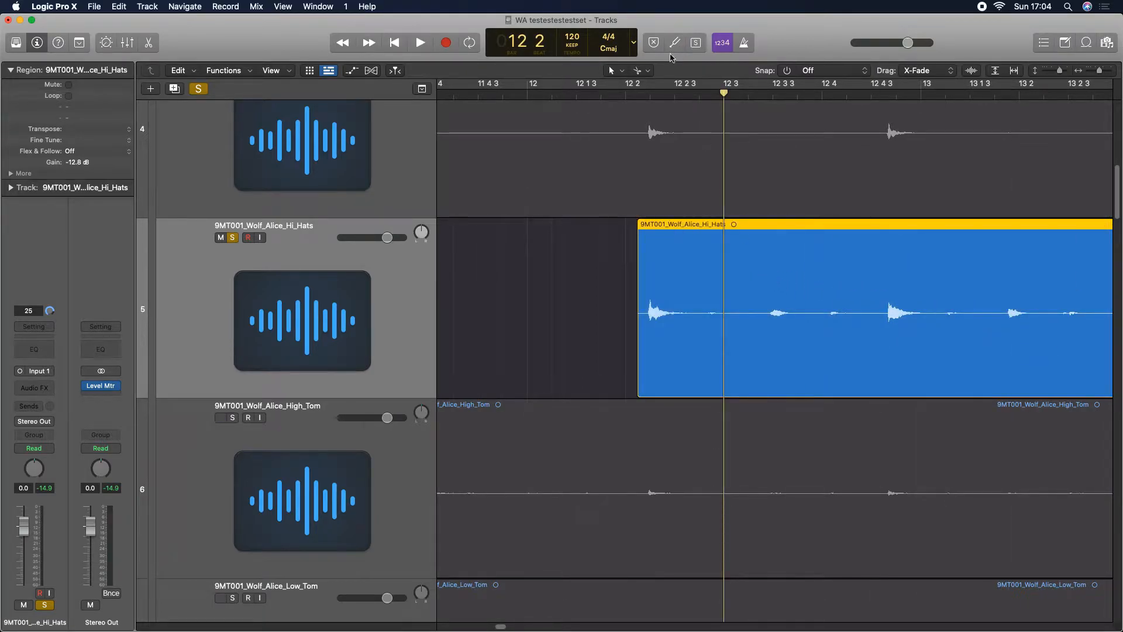
# Set the secondary tool back to the Fade Tool and place the playhead just before the start of the Hi_Hats region
pyautogui.click(641, 71)
pyautogui.click(692, 223)
pyautogui.click(651, 95)
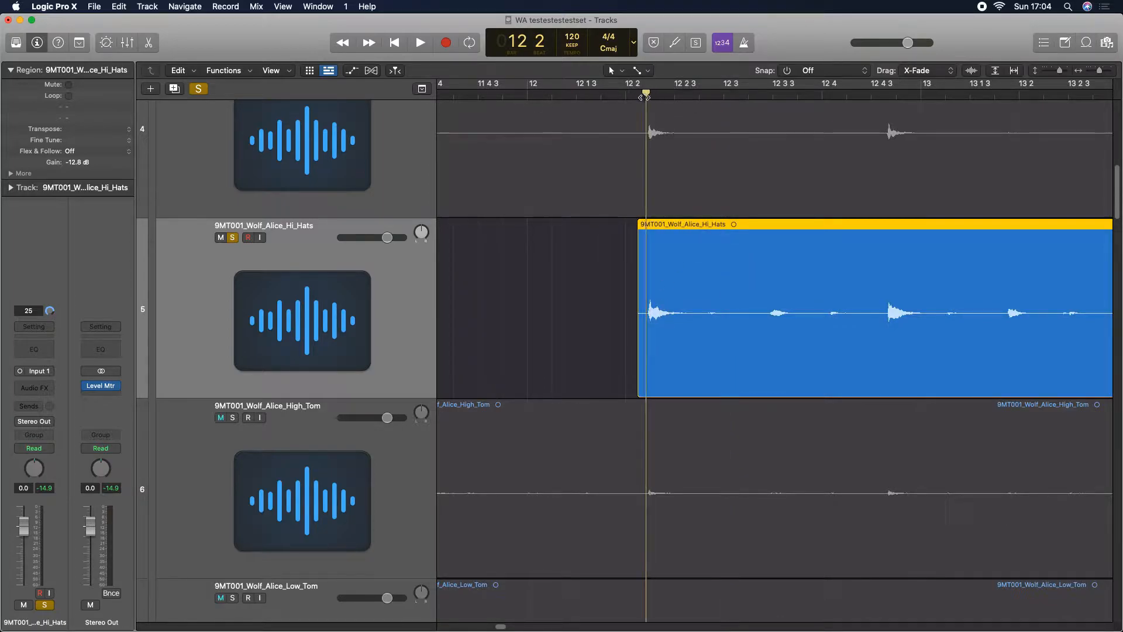
pyautogui.moveTo(1100, 71)
pyautogui.mouseDown()
pyautogui.moveTo(1053, 74)
pyautogui.moveTo(1107, 72)
pyautogui.mouseUp()
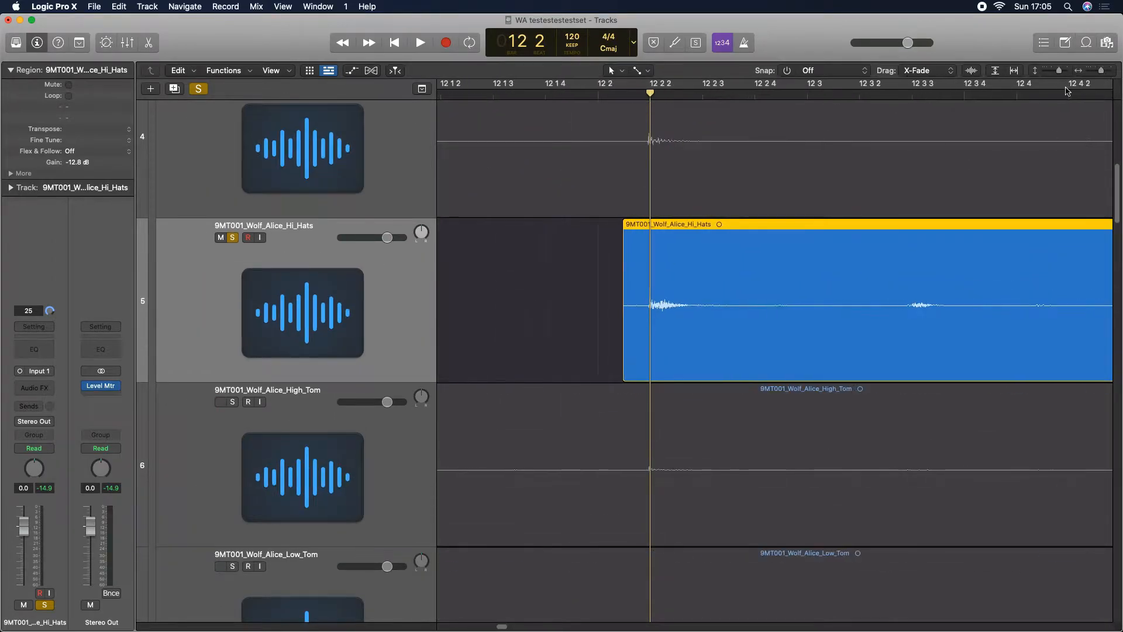
pyautogui.click(615, 94)
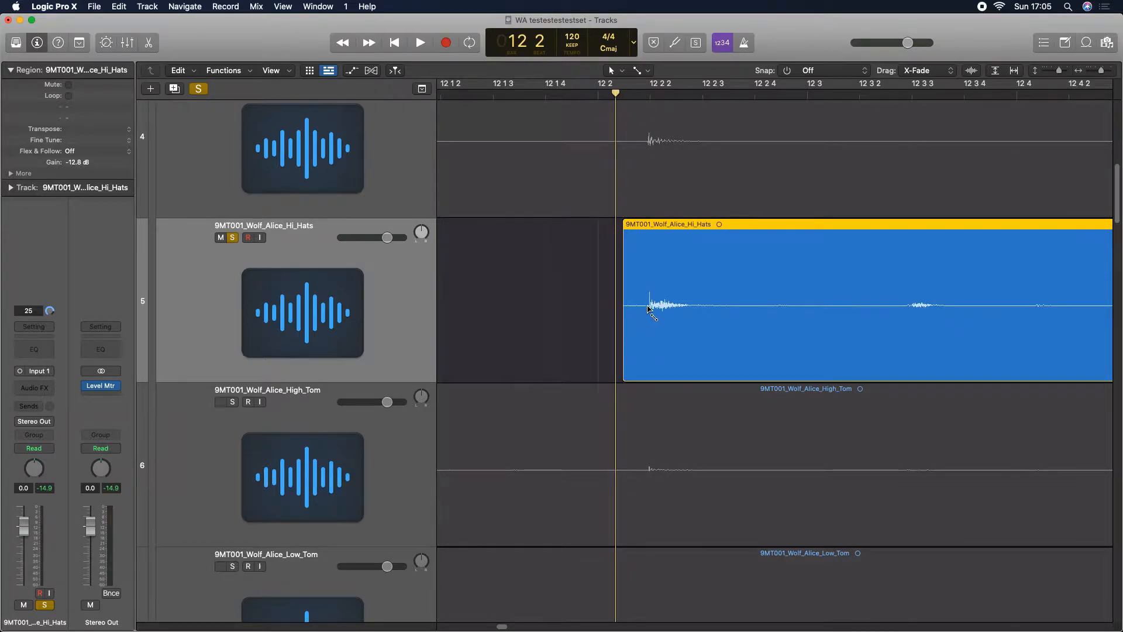
# Draw a fade-in from the Hi_Hats region's start to its first hit and bend the curve so it rises steeply at the beginning
pyautogui.moveTo(650, 310); pyautogui.dragTo(594, 318)
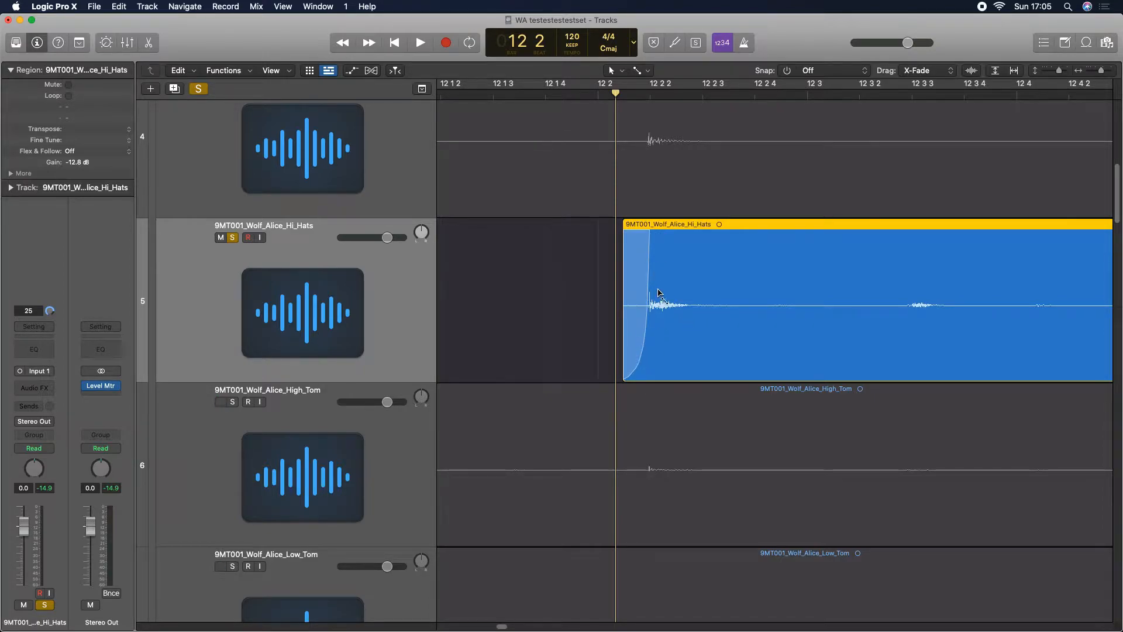
pyautogui.moveTo(649, 232); pyautogui.dragTo(651, 311)
pyautogui.moveTo(639, 311); pyautogui.dragTo(544, 232)
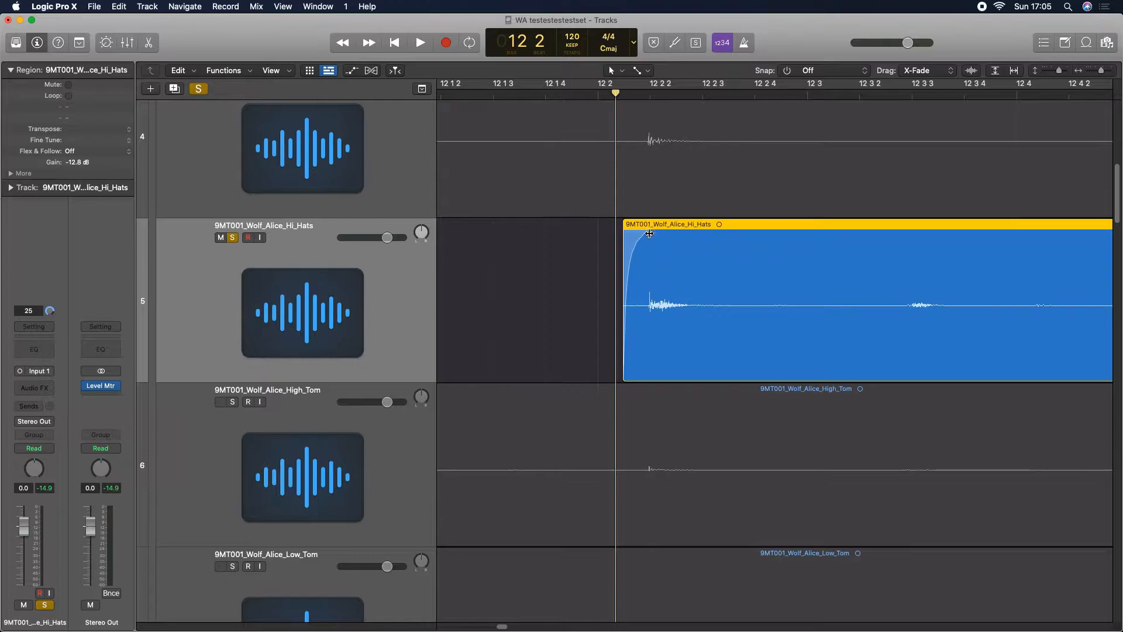
# Rebend the Hi_Hats region's fade-in curve so it starts gently and rises steeply just before the first hit
pyautogui.moveTo(637, 258); pyautogui.dragTo(762, 416)
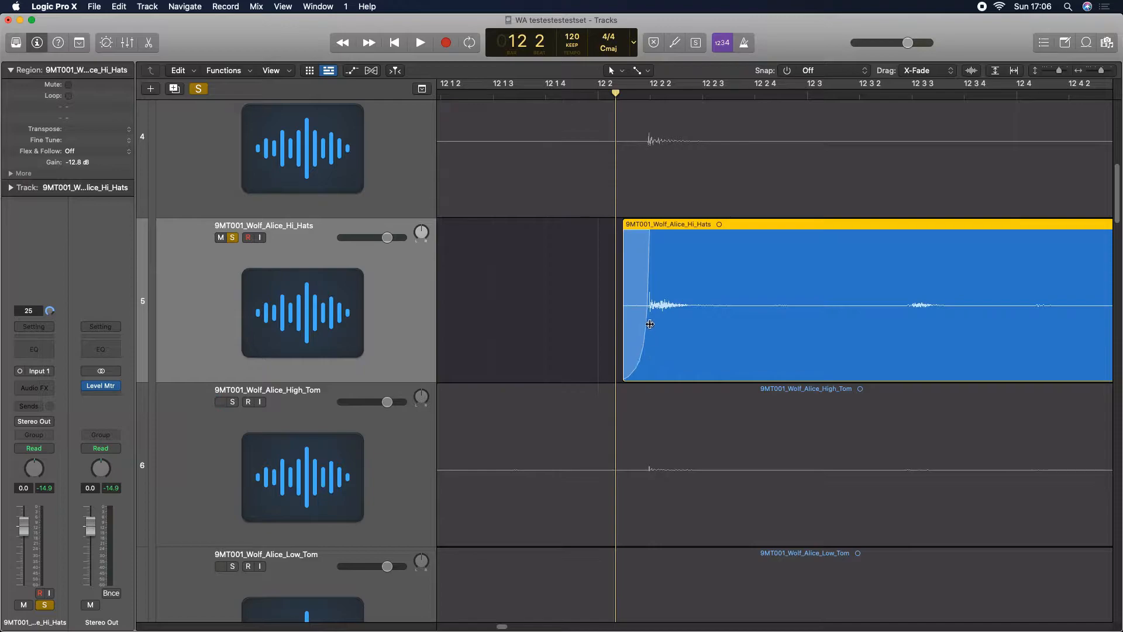
pyautogui.moveTo(650, 233); pyautogui.dragTo(648, 239)
pyautogui.moveTo(1101, 71); pyautogui.dragTo(1097, 73)
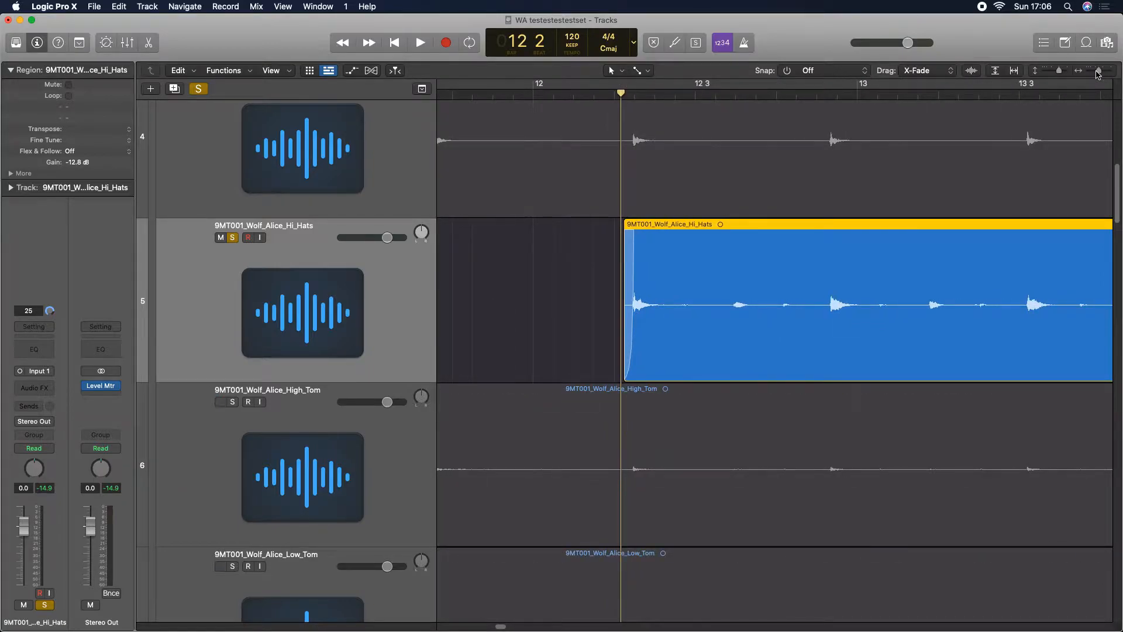
pyautogui.moveTo(1058, 72); pyautogui.dragTo(1104, 71)
pyautogui.moveTo(677, 365); pyautogui.dragTo(606, 402)
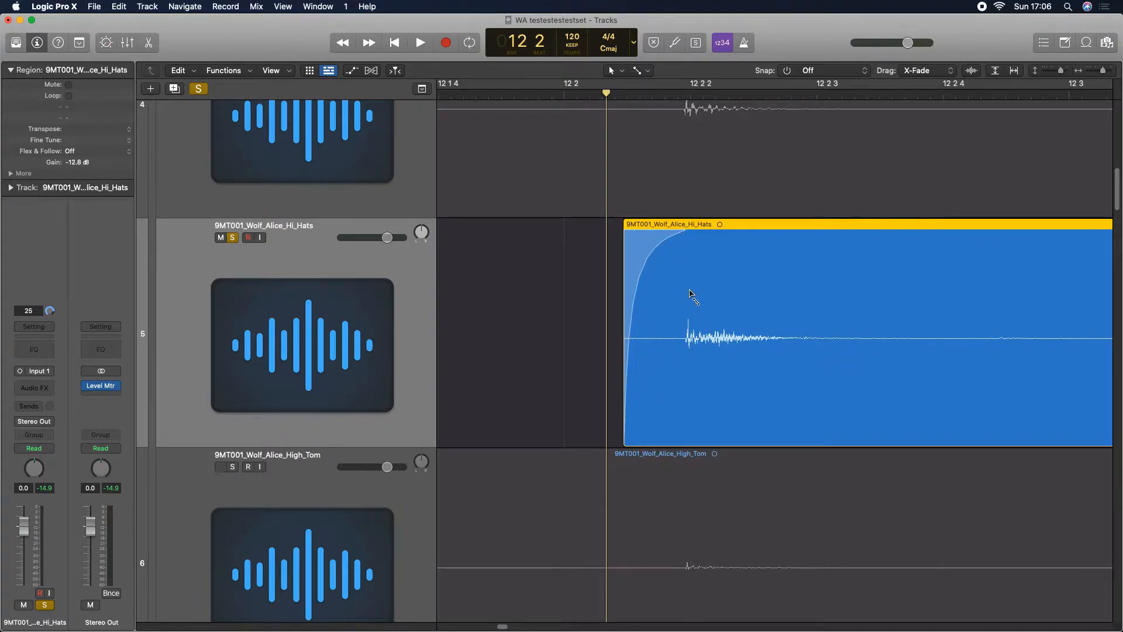
pyautogui.moveTo(644, 316); pyautogui.dragTo(679, 434)
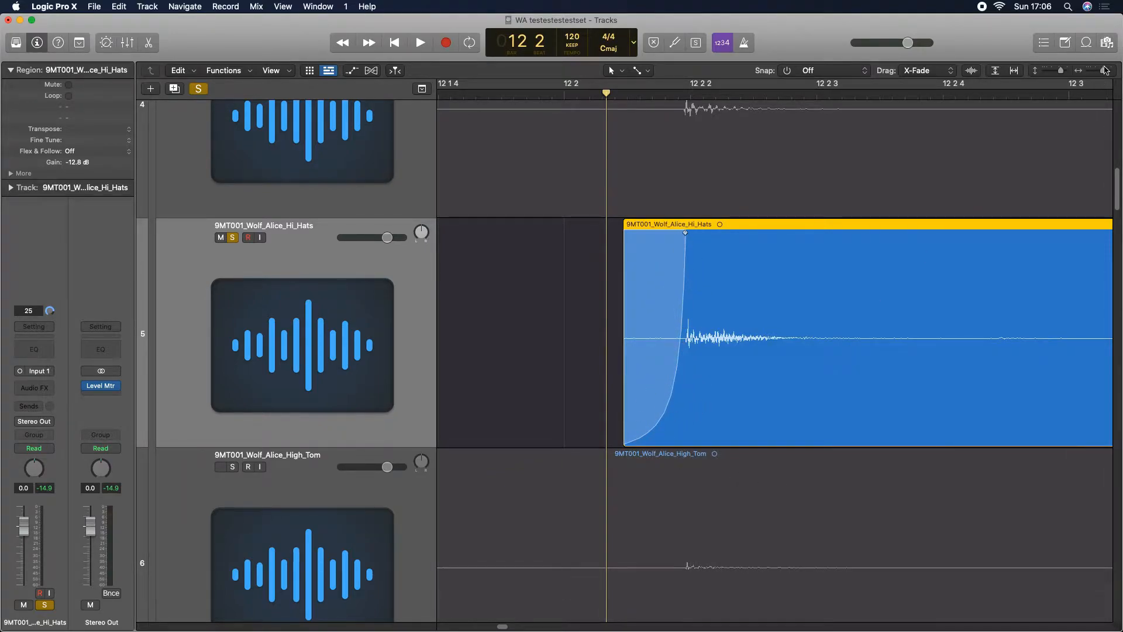
# Play back the start of the Hi_Hats region twice from around bar 12 to check the fade-in
pyautogui.moveTo(1105, 70); pyautogui.dragTo(1098, 70)
pyautogui.moveTo(614, 95); pyautogui.dragTo(513, 95)
pyautogui.press('space')
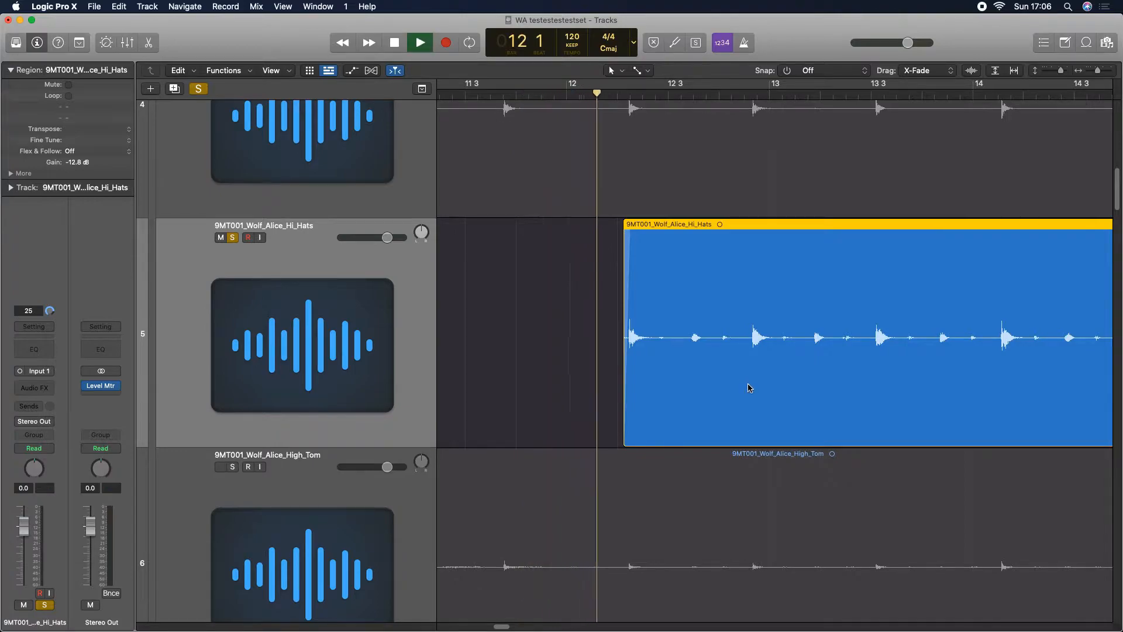
pyautogui.press('space')
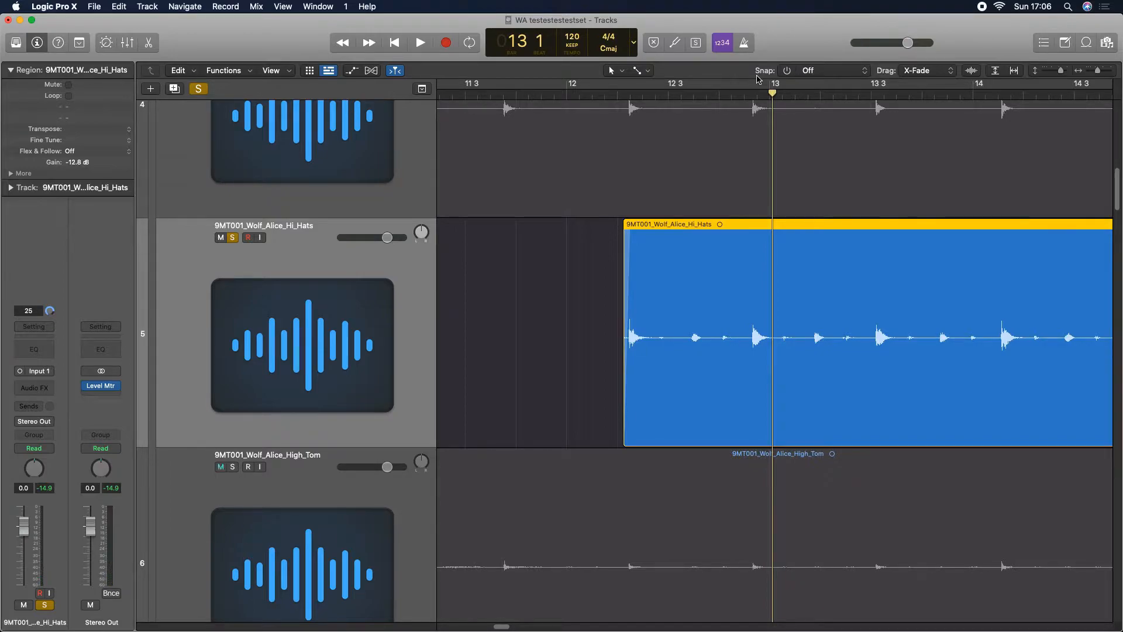
pyautogui.click(591, 95)
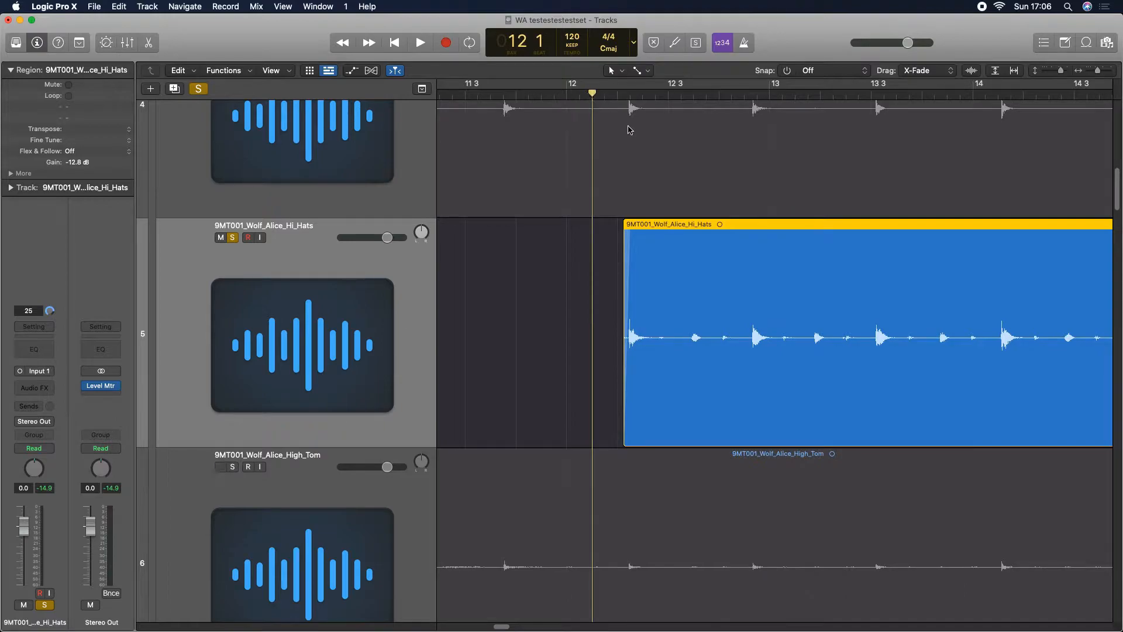
pyautogui.press('space')
pyautogui.press('space')
pyautogui.click(617, 92)
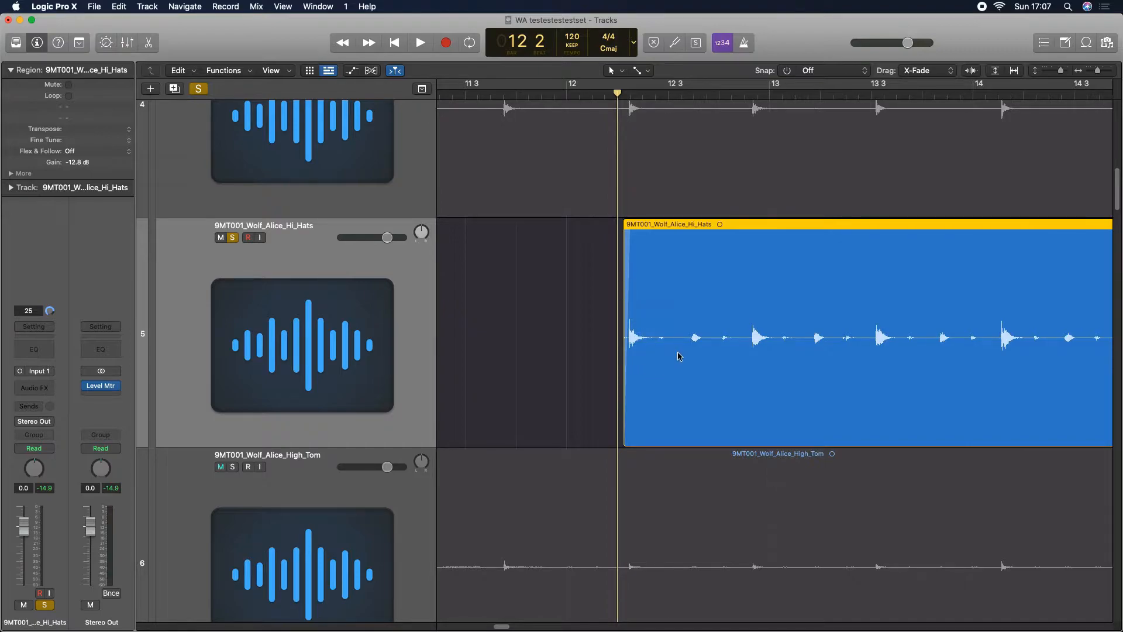
# Audition the Hi_Hats region from its start, skipping ahead to about bars 18, 21 and 26, and return the playhead to bar 21
pyautogui.moveTo(1099, 73); pyautogui.dragTo(1088, 77)
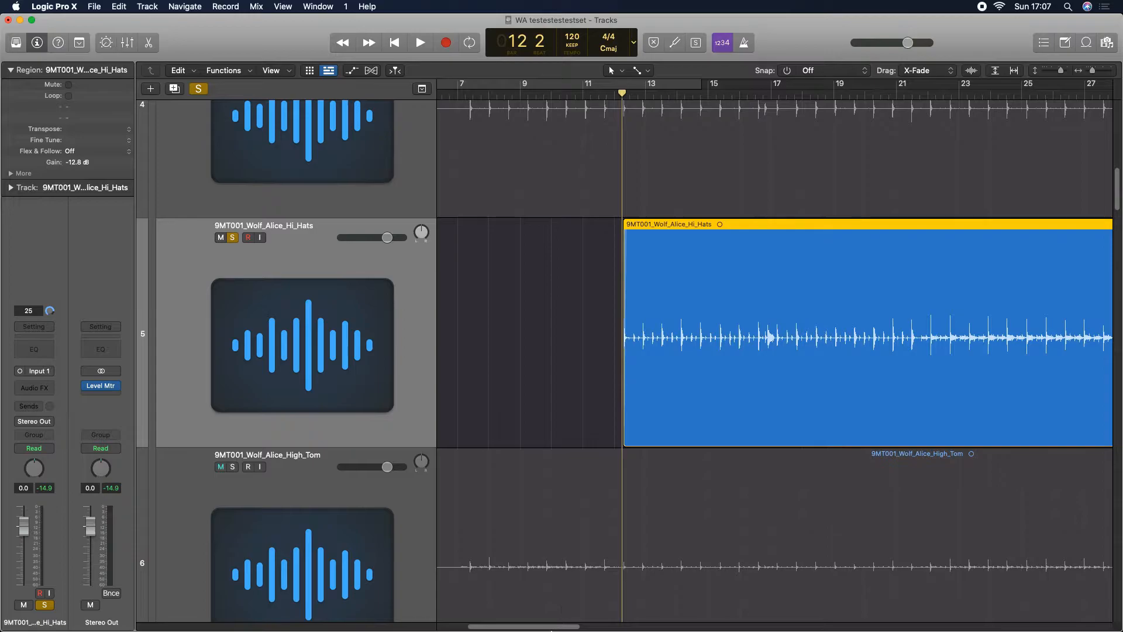
pyautogui.moveTo(555, 628); pyautogui.dragTo(576, 628)
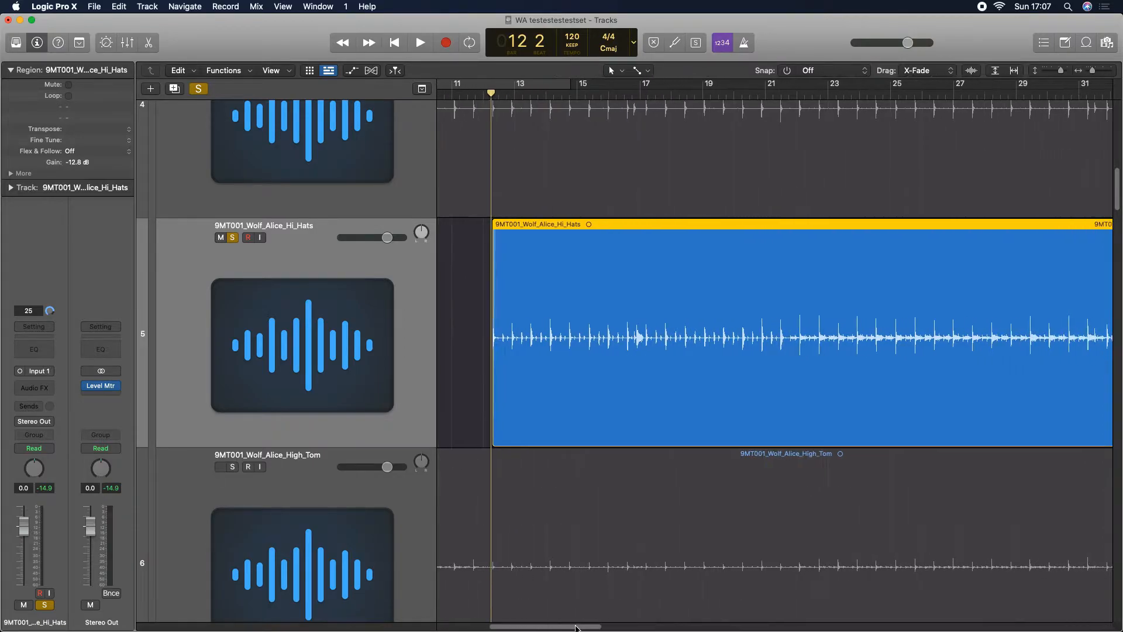
pyautogui.moveTo(1096, 76); pyautogui.dragTo(1090, 76)
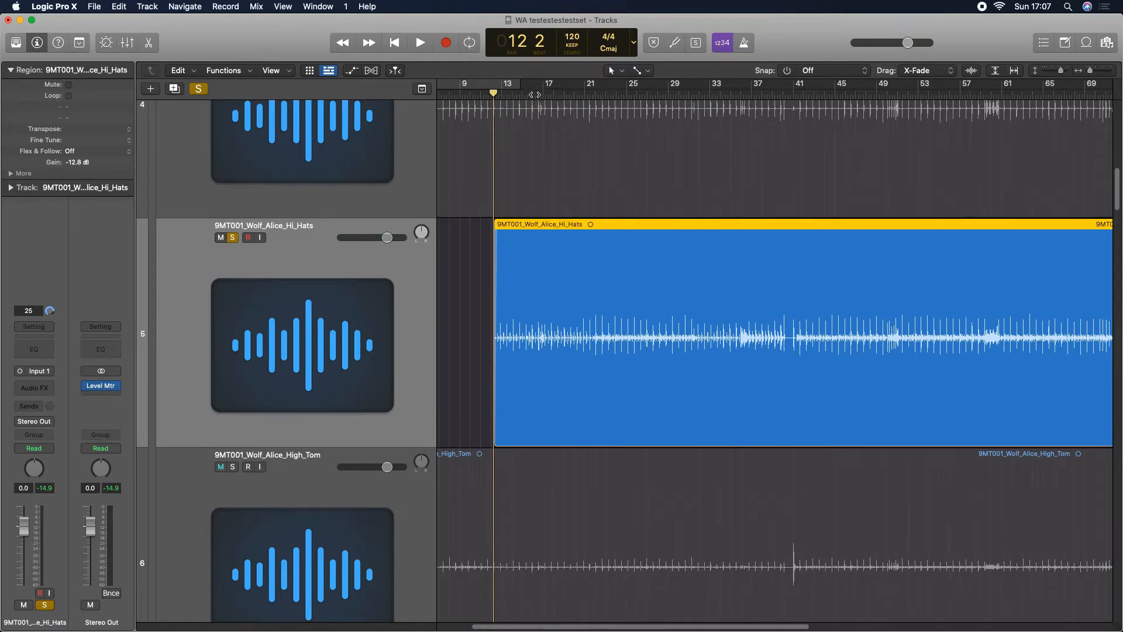
pyautogui.press('space')
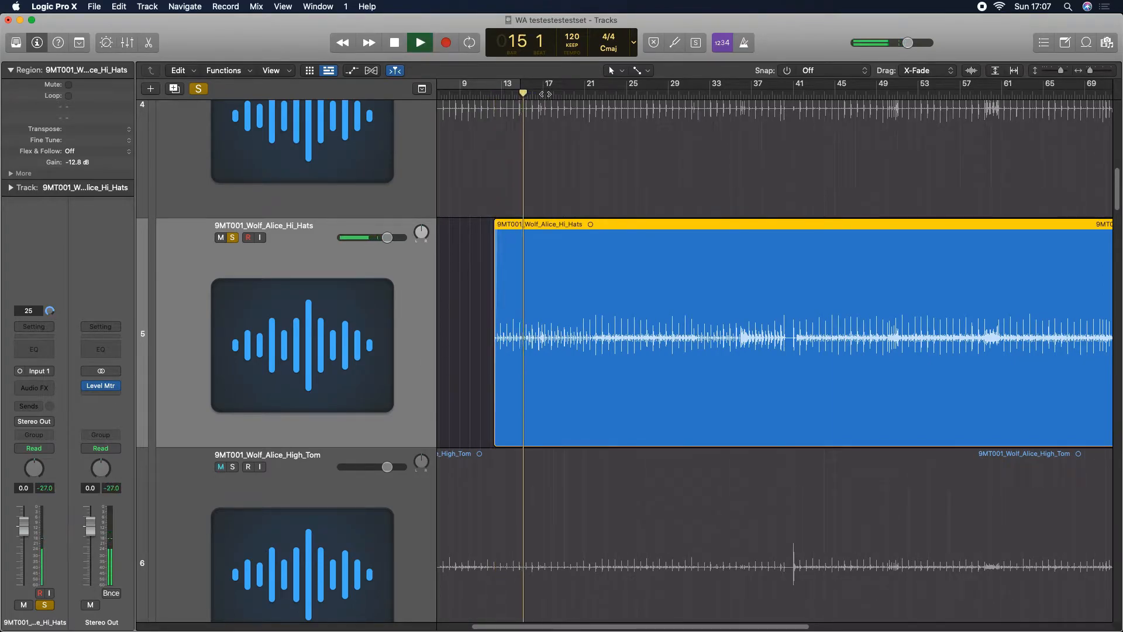
pyautogui.click(556, 94)
pyautogui.click(585, 96)
pyautogui.click(636, 96)
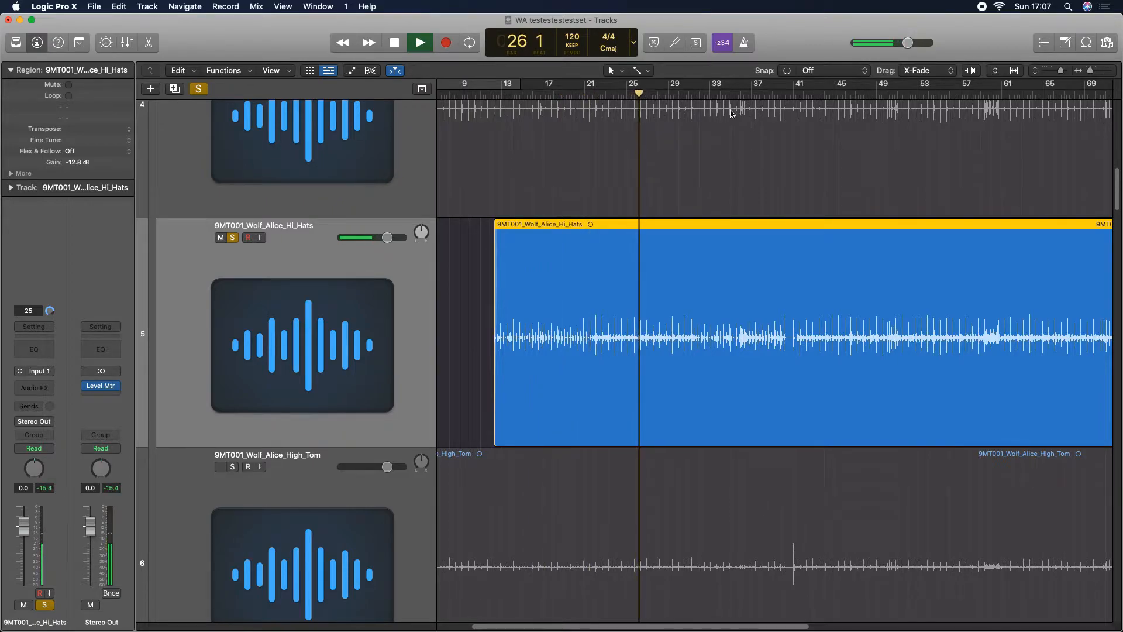
pyautogui.press('space')
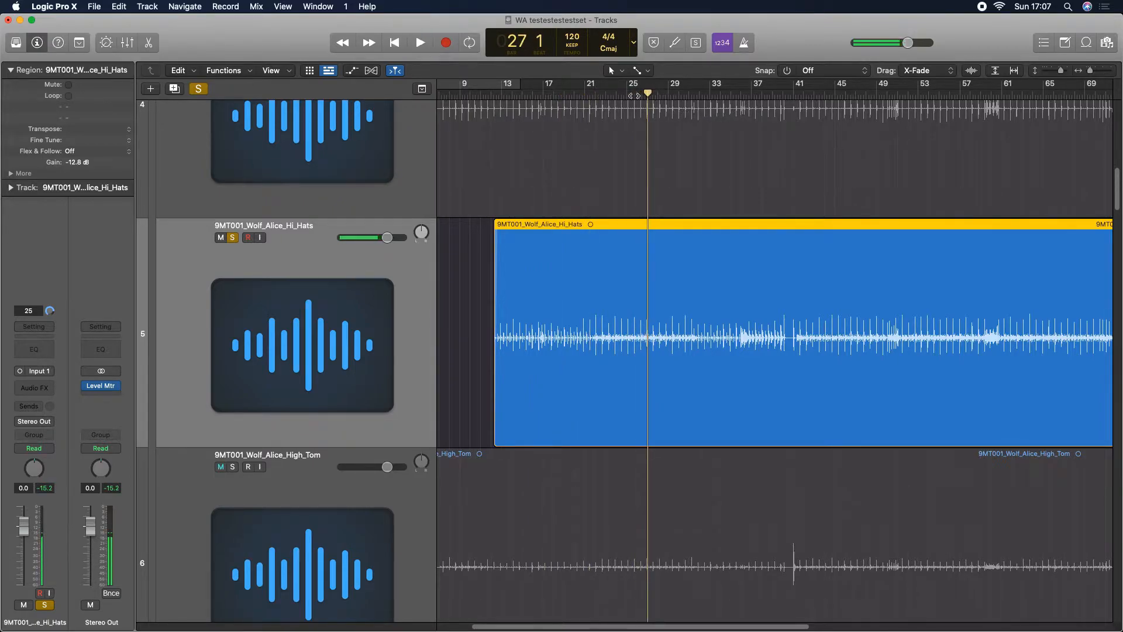
pyautogui.moveTo(607, 97); pyautogui.dragTo(585, 107)
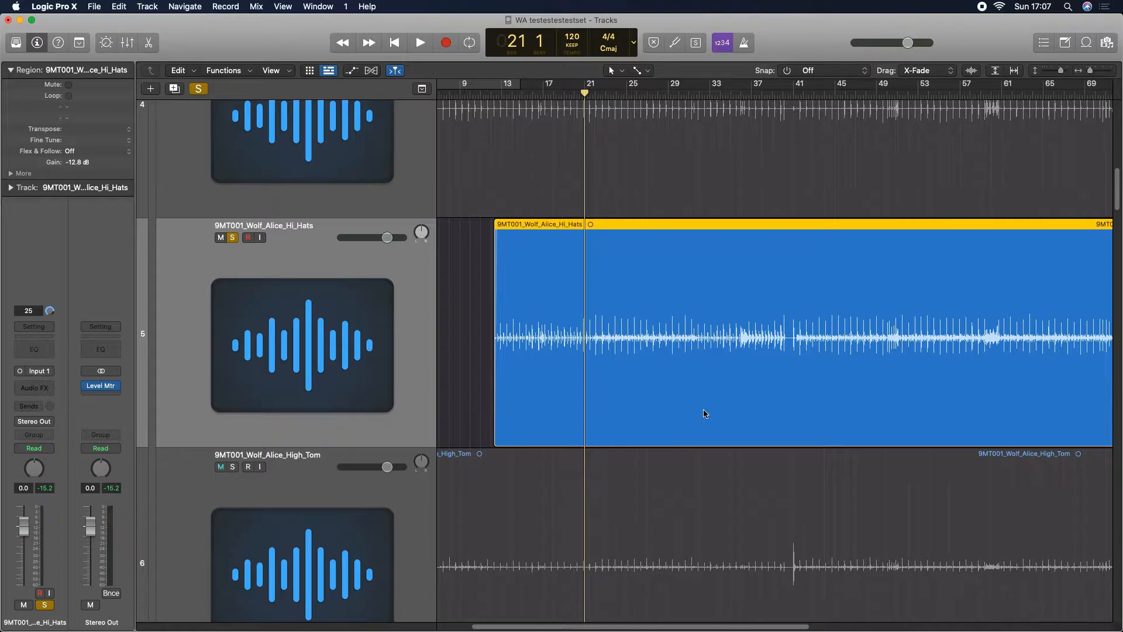
# Listen to the Hi_Hats region between bars 20 and 22 to locate where the playing pattern changes
pyautogui.moveTo(1090, 71); pyautogui.dragTo(1090, 71)
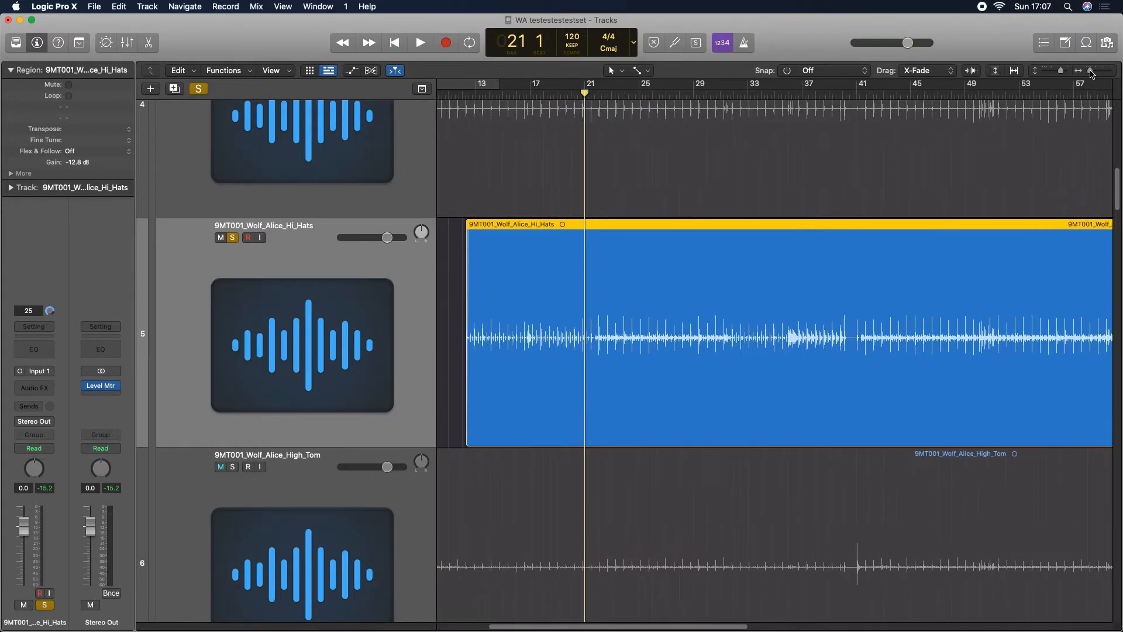
pyautogui.moveTo(584, 94)
pyautogui.mouseDown()
pyautogui.moveTo(544, 95)
pyautogui.moveTo(569, 103)
pyautogui.mouseUp()
pyautogui.press('space')
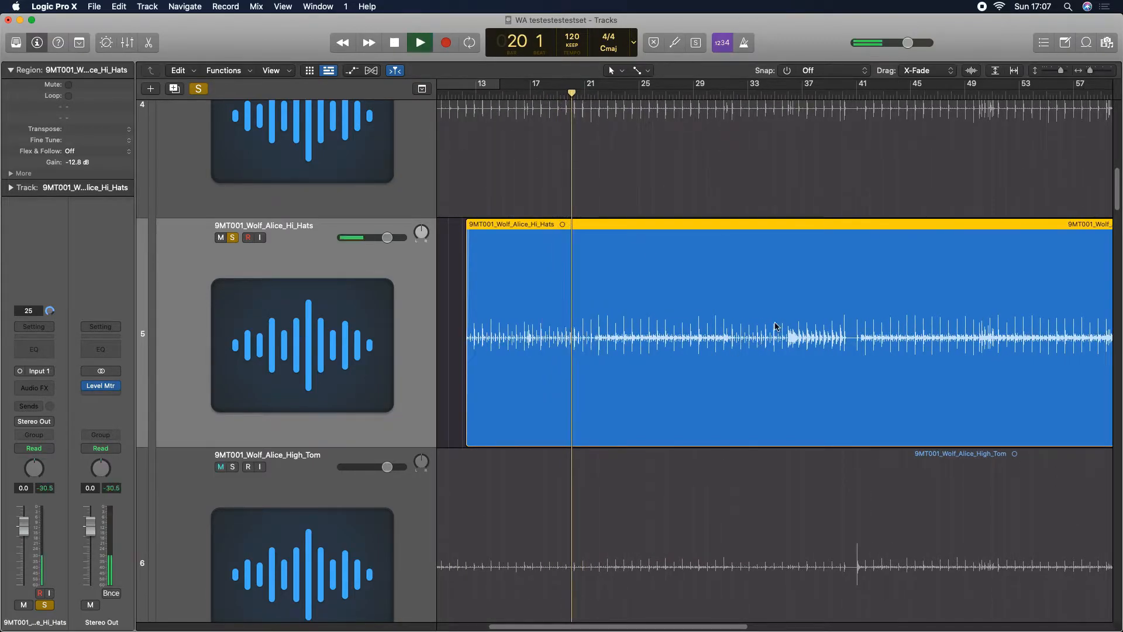
pyautogui.moveTo(1092, 70); pyautogui.dragTo(1098, 74)
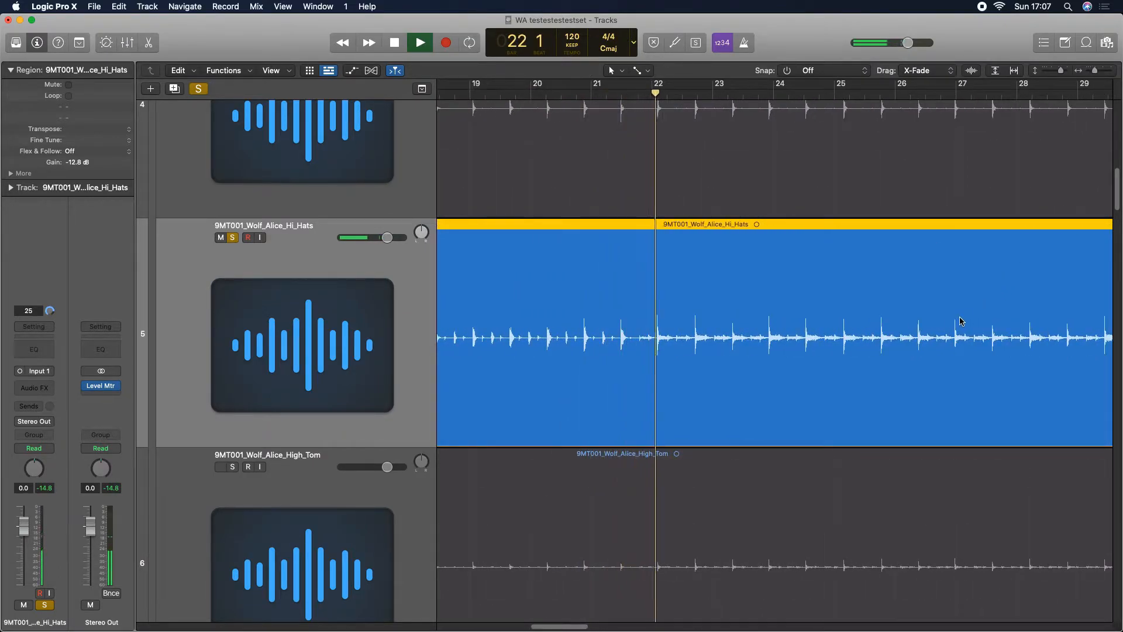
pyautogui.press('space')
pyautogui.click(622, 96)
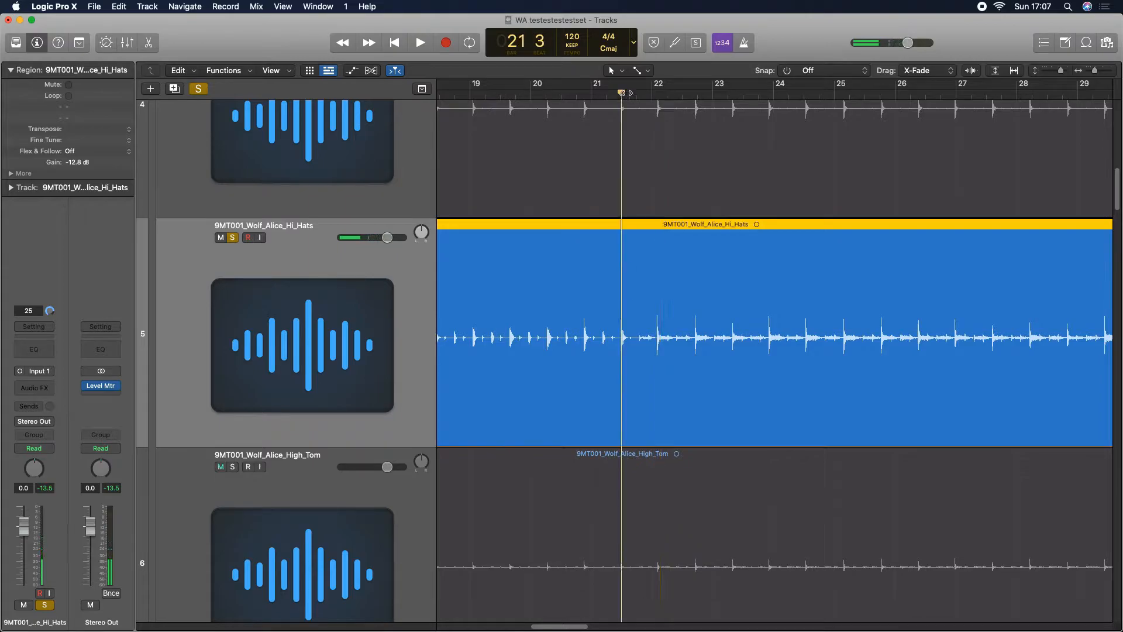
pyautogui.moveTo(621, 95); pyautogui.dragTo(592, 98)
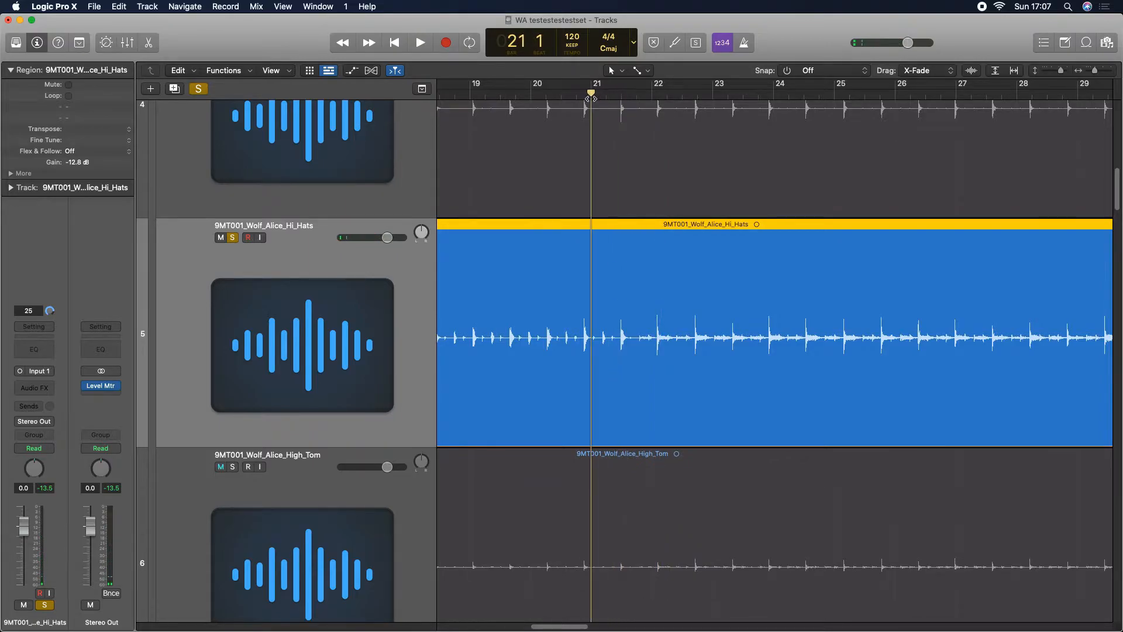
pyautogui.press('space')
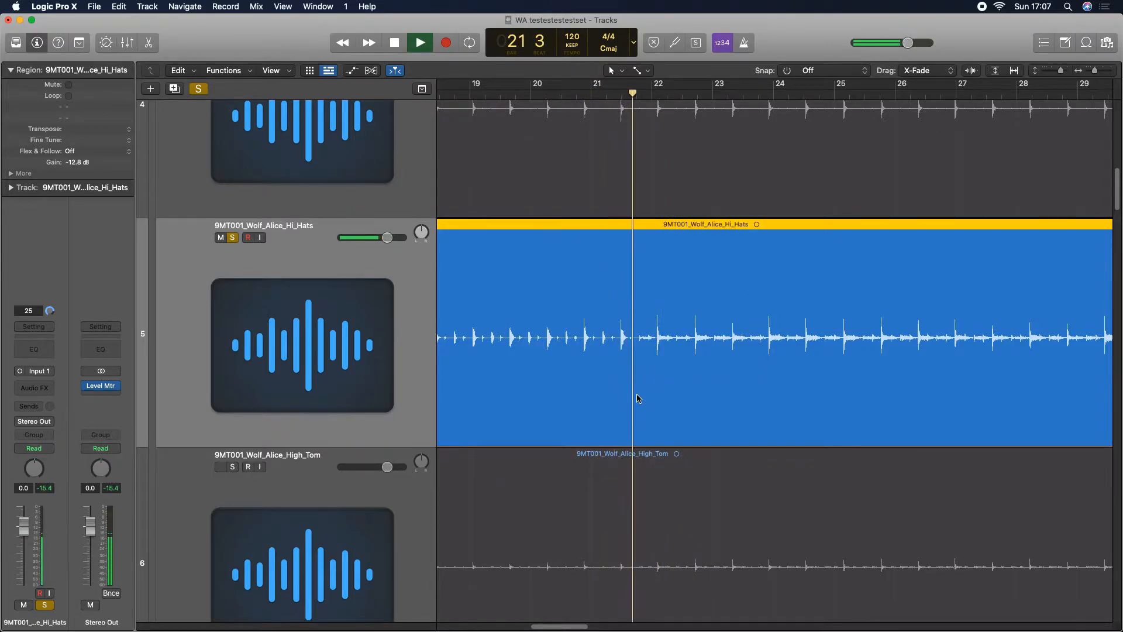
pyautogui.press('space')
# Split the Hi_Hats region at about 21 4 with the Scissors Tool and trim the second part's start to about 23 4 4
pyautogui.moveTo(656, 96); pyautogui.dragTo(639, 106)
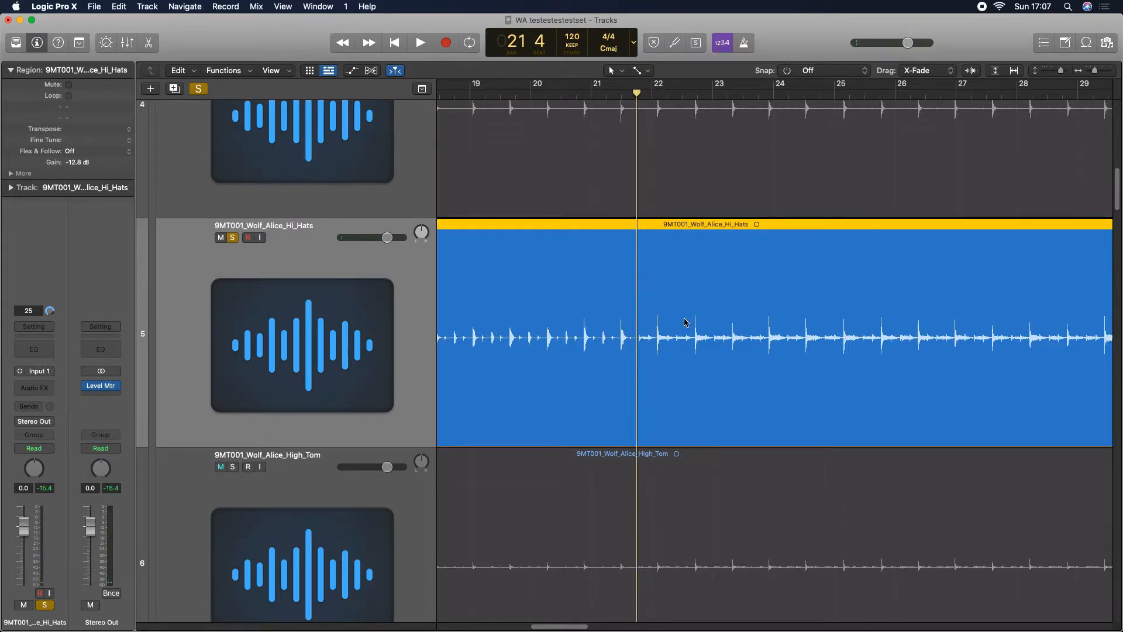
pyautogui.click(647, 71)
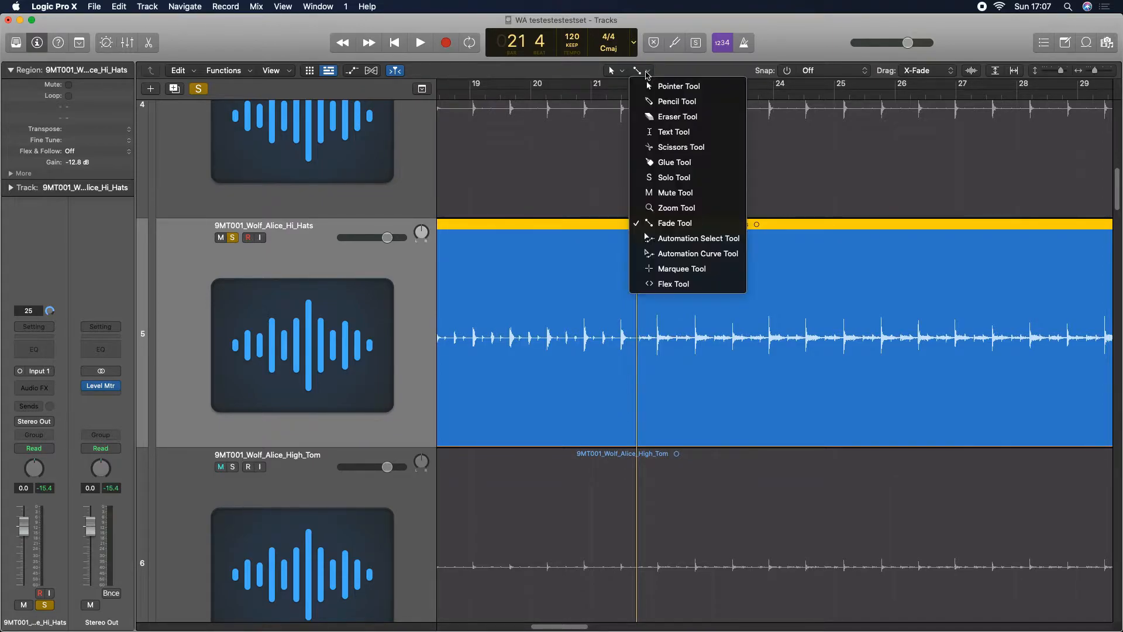
pyautogui.click(676, 148)
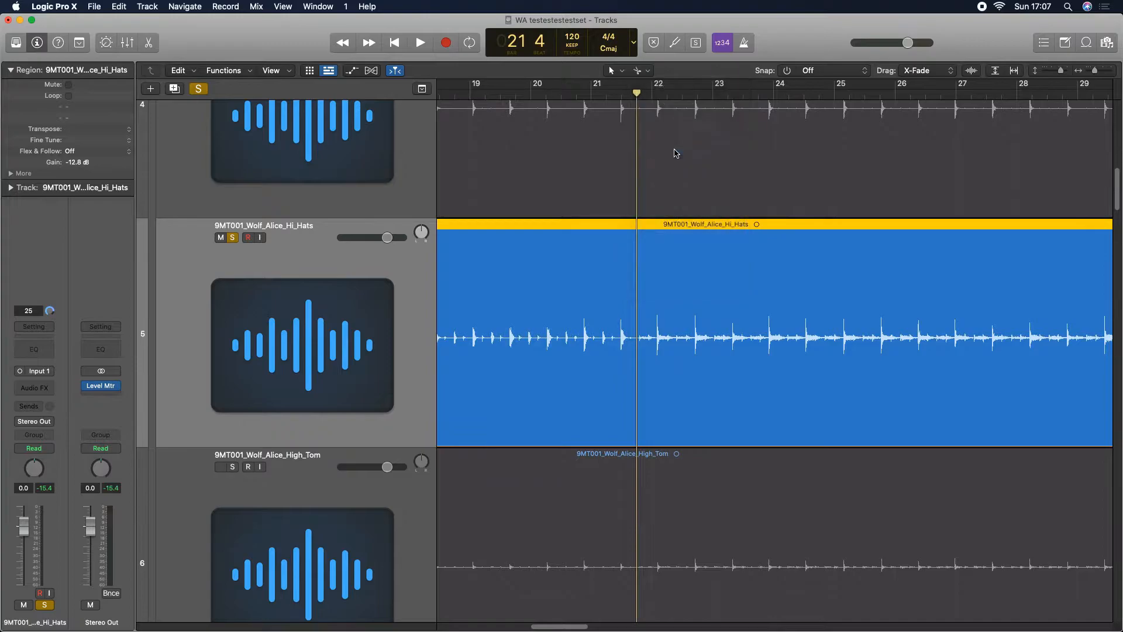
pyautogui.click(638, 315)
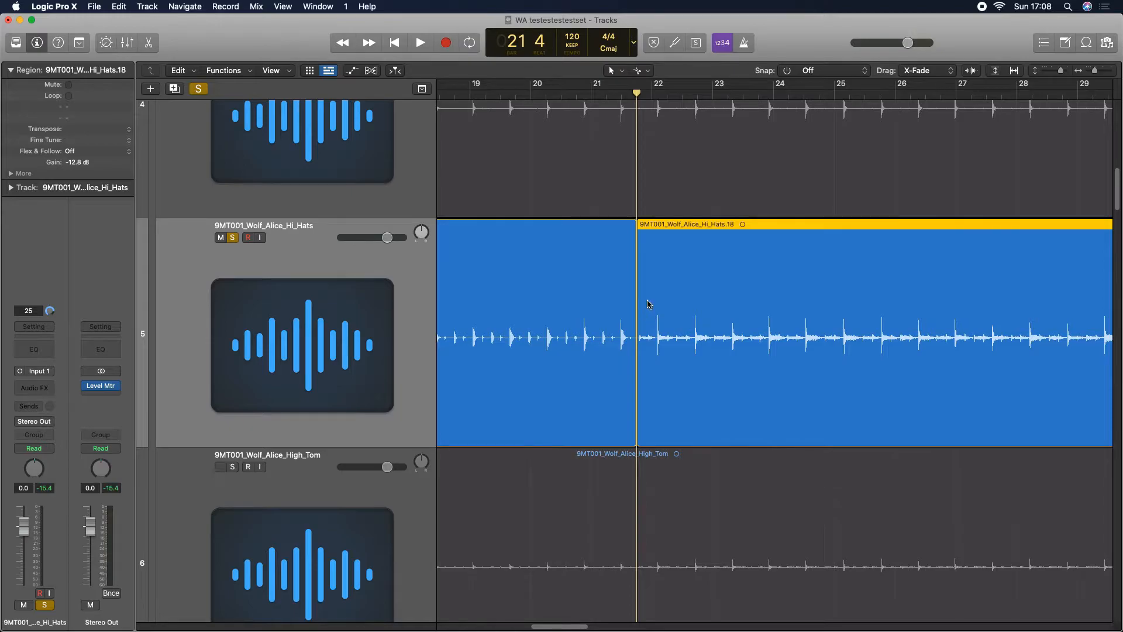
pyautogui.moveTo(639, 429); pyautogui.dragTo(777, 428)
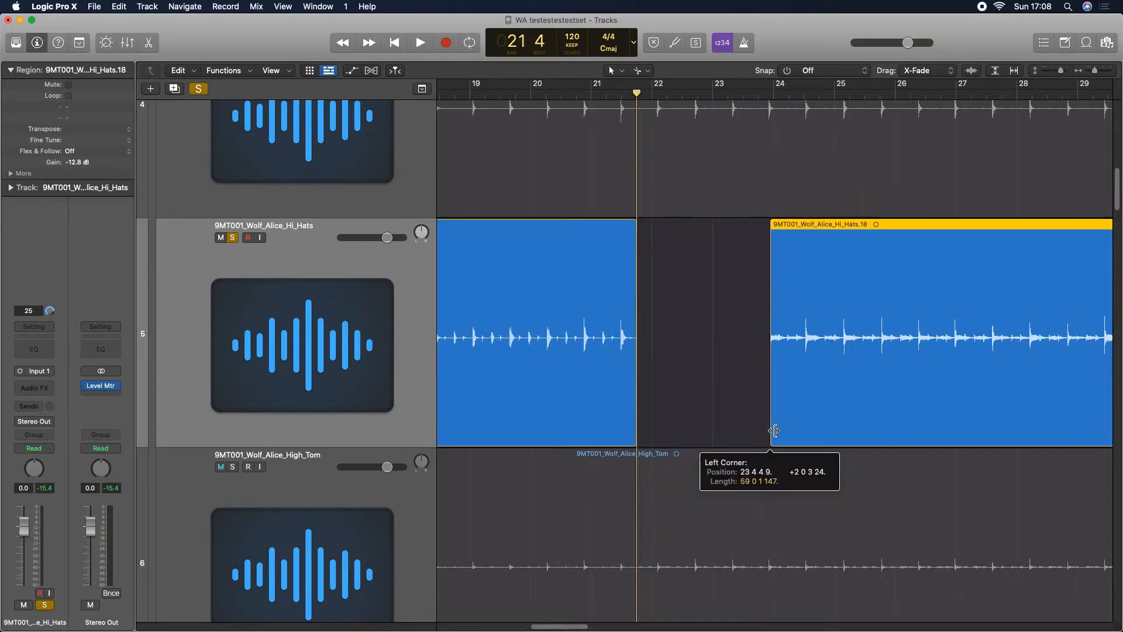
# Set the secondary tool to the Fade Tool and play back the end of the first Hi_Hats part up to the gap
pyautogui.click(649, 71)
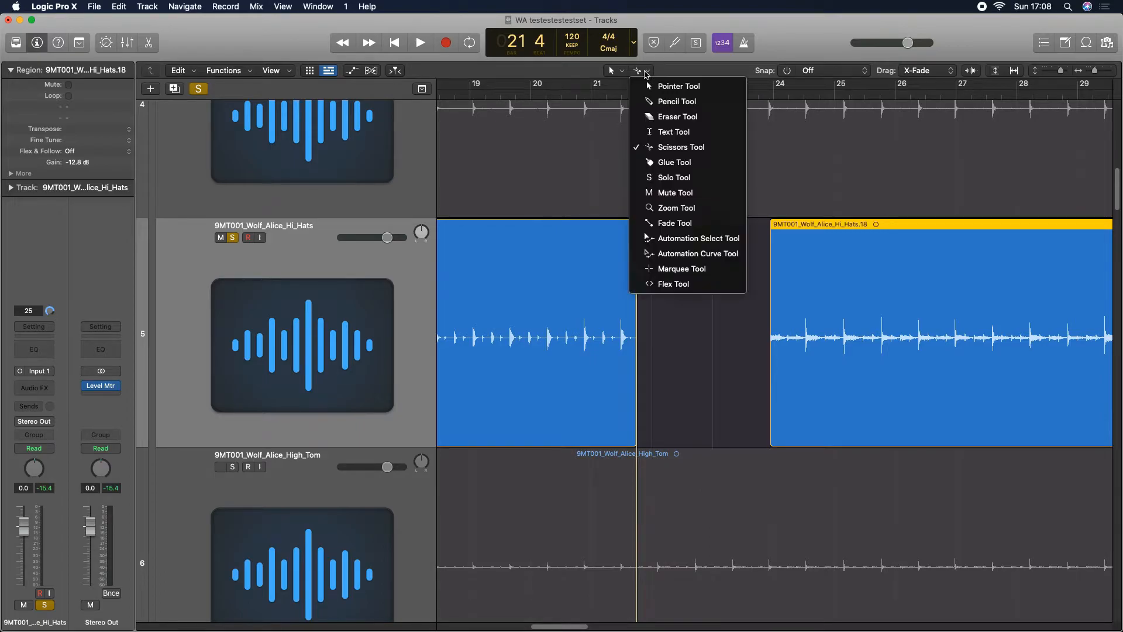
pyautogui.click(723, 222)
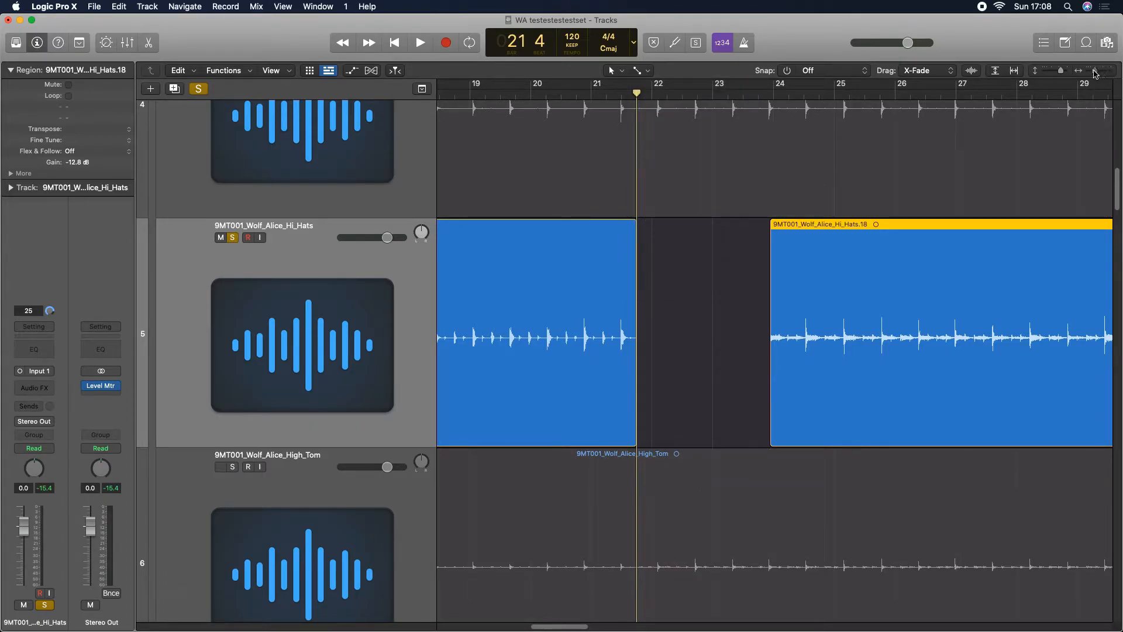
pyautogui.click(1095, 73)
pyautogui.moveTo(517, 94); pyautogui.dragTo(483, 95)
pyautogui.press('space')
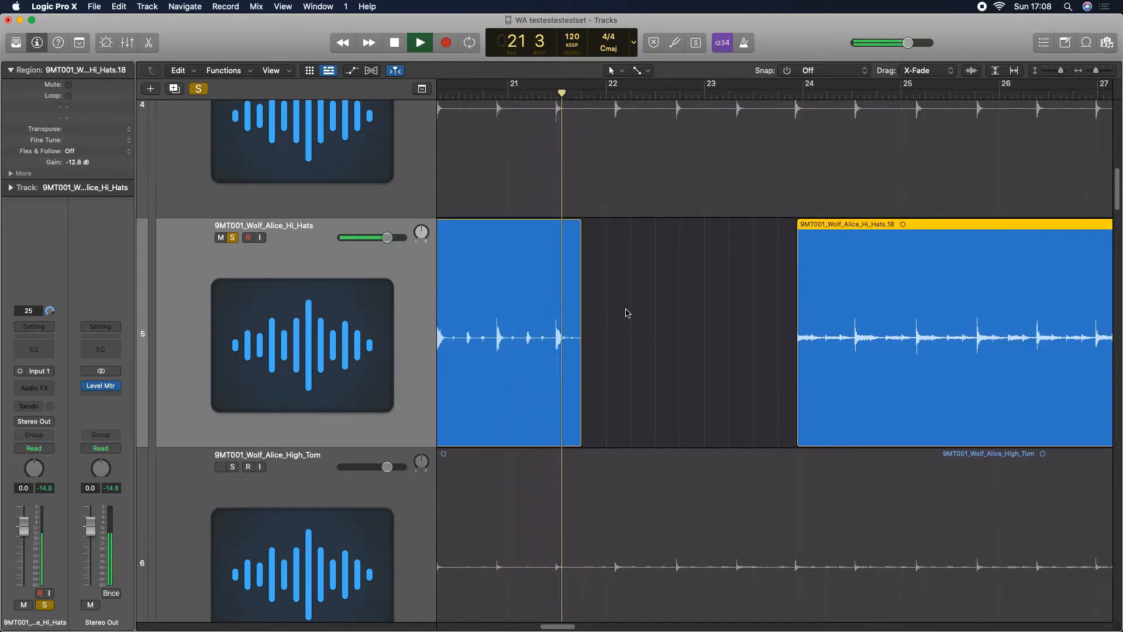
pyautogui.press('space')
# Trim the first Hi_Hats part's end to shortly after its last hit and draw a fade-out from that hit to the region's end
pyautogui.moveTo(580, 355); pyautogui.dragTo(569, 363)
pyautogui.moveTo(1095, 71); pyautogui.dragTo(1098, 70)
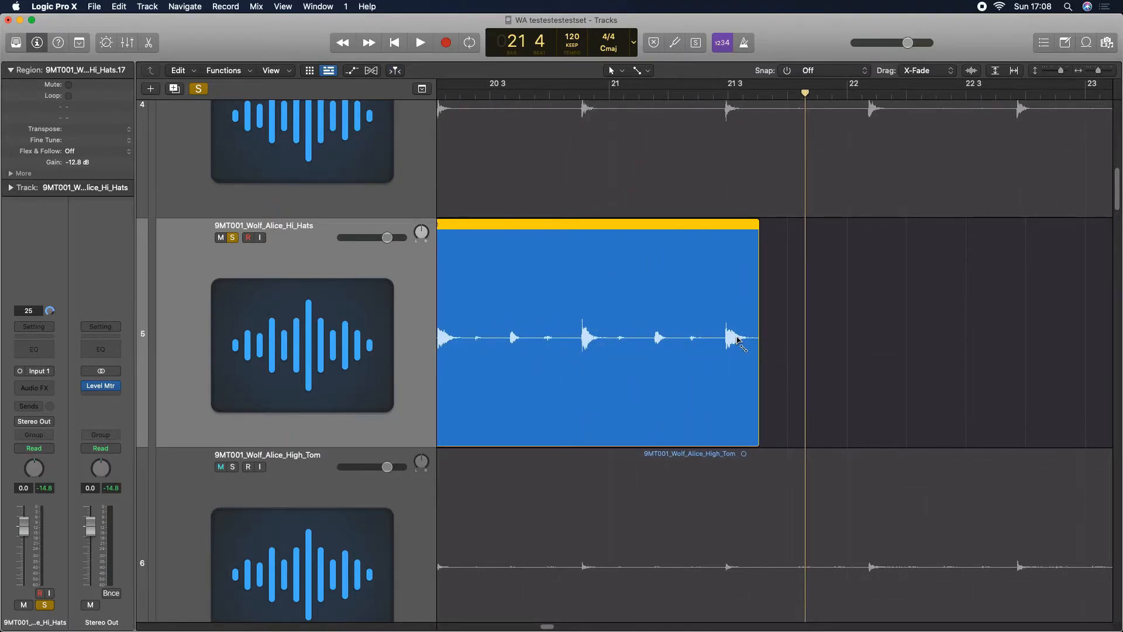
pyautogui.moveTo(746, 341); pyautogui.dragTo(804, 338)
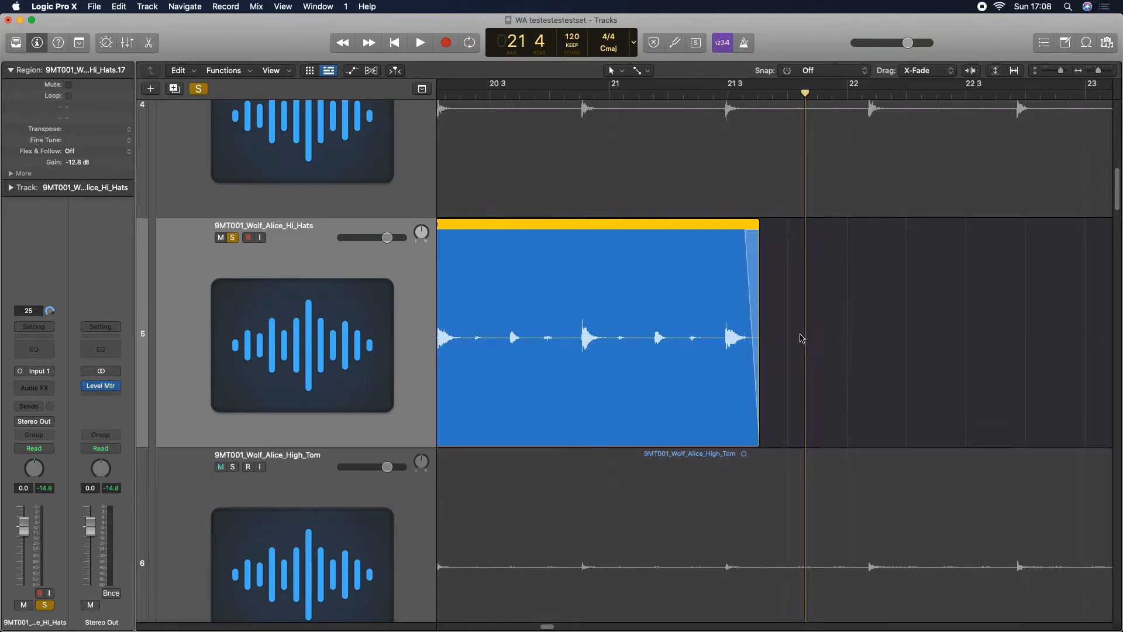
pyautogui.click(1098, 72)
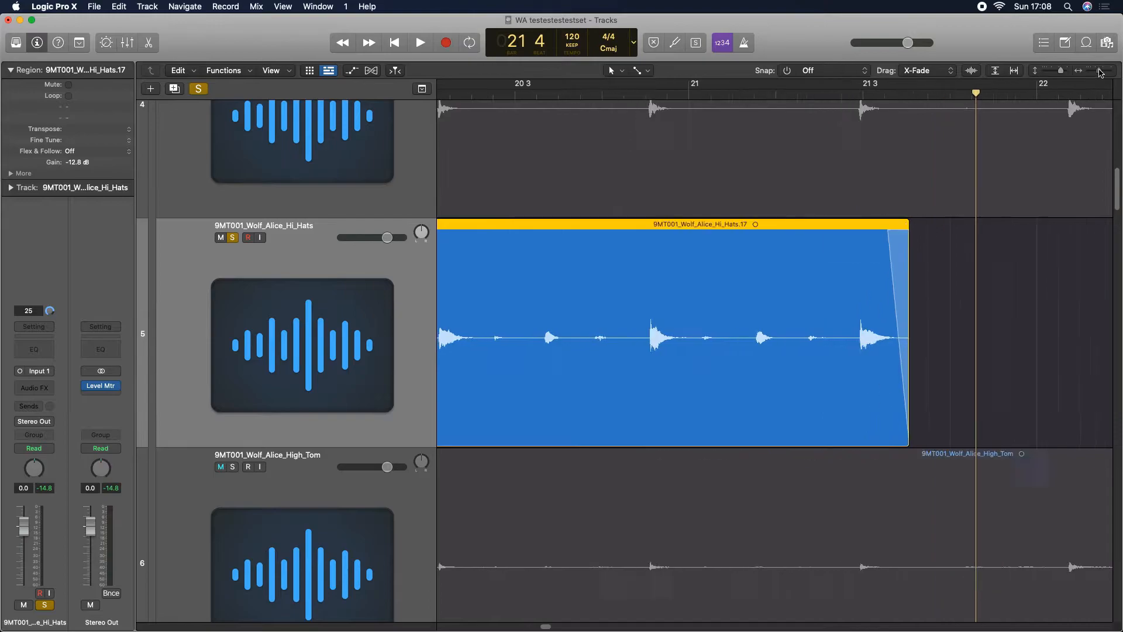
pyautogui.moveTo(967, 233); pyautogui.dragTo(935, 233)
# Play back the last hits of the first Hi_Hats part from about 21 2 to check the fade-out
pyautogui.press('space')
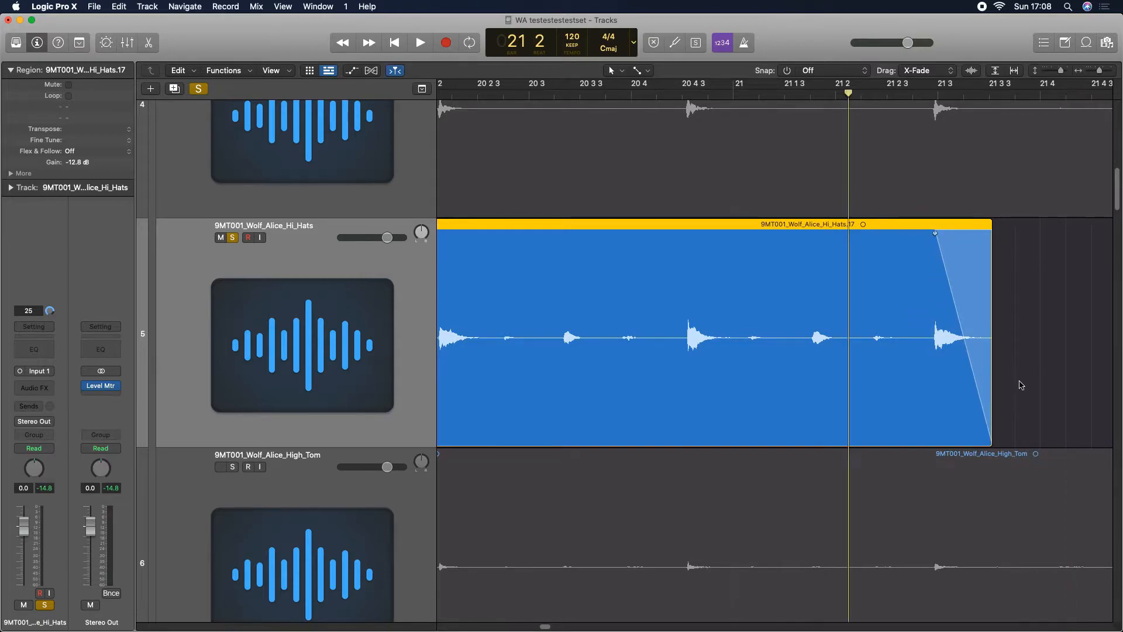
pyautogui.press('space')
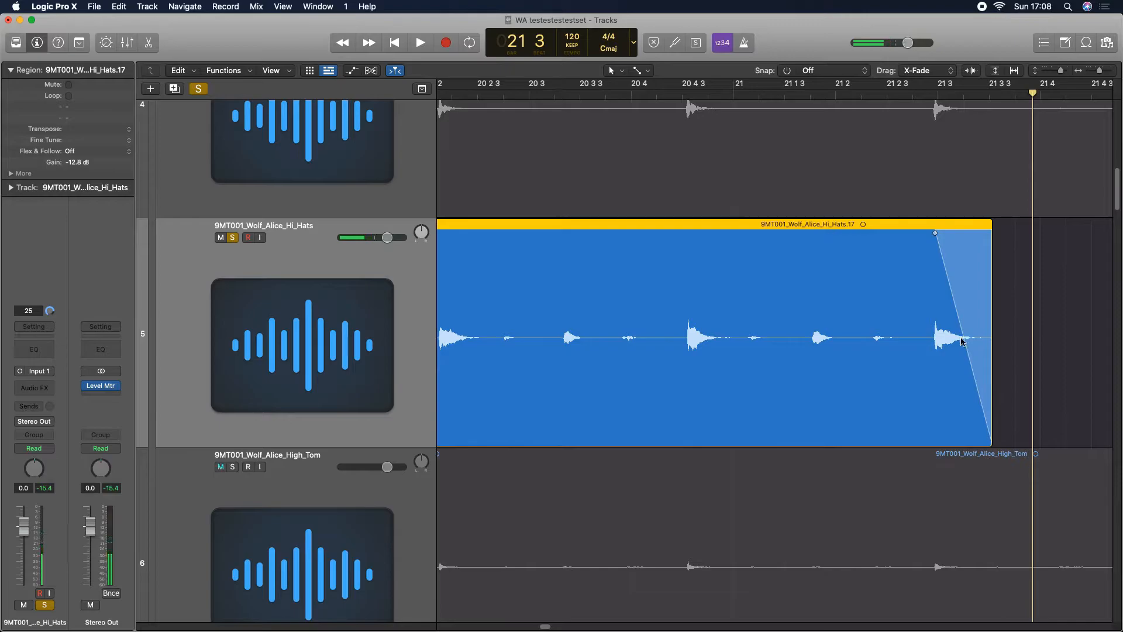
pyautogui.press('space')
pyautogui.press('space')
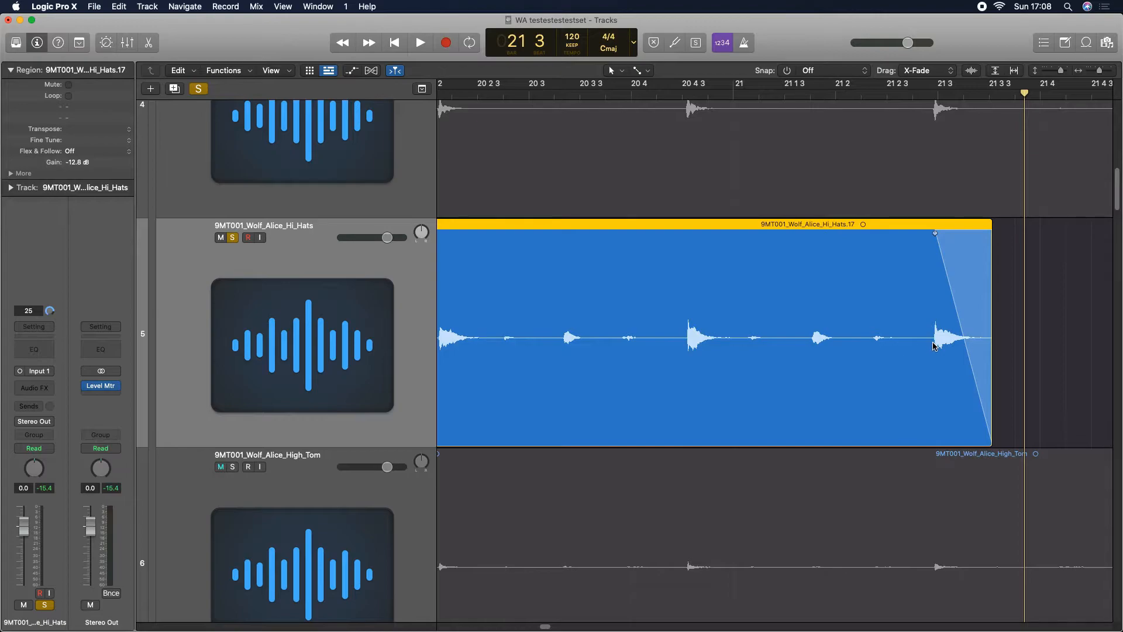
# Bend the fade-out at the end of the first Hi_Hats part into a curve starting slightly after the last hit and play it back
pyautogui.moveTo(975, 360); pyautogui.dragTo(942, 314)
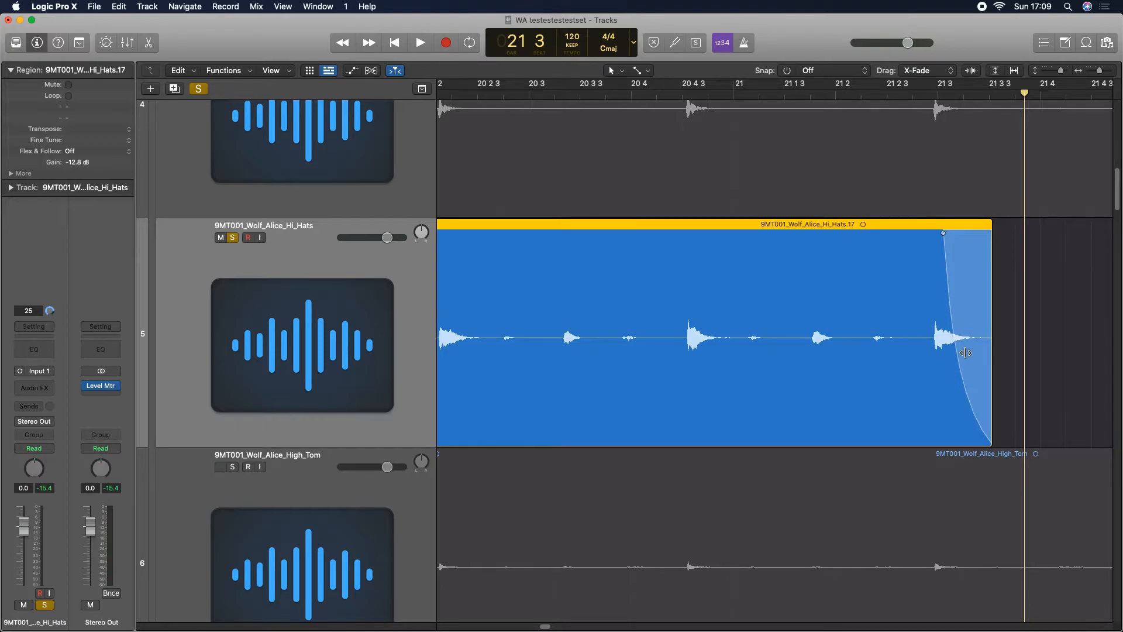
pyautogui.moveTo(954, 355)
pyautogui.mouseDown()
pyautogui.moveTo(1003, 314)
pyautogui.moveTo(908, 369)
pyautogui.moveTo(1005, 314)
pyautogui.moveTo(941, 363)
pyautogui.moveTo(1006, 330)
pyautogui.moveTo(966, 362)
pyautogui.mouseUp()
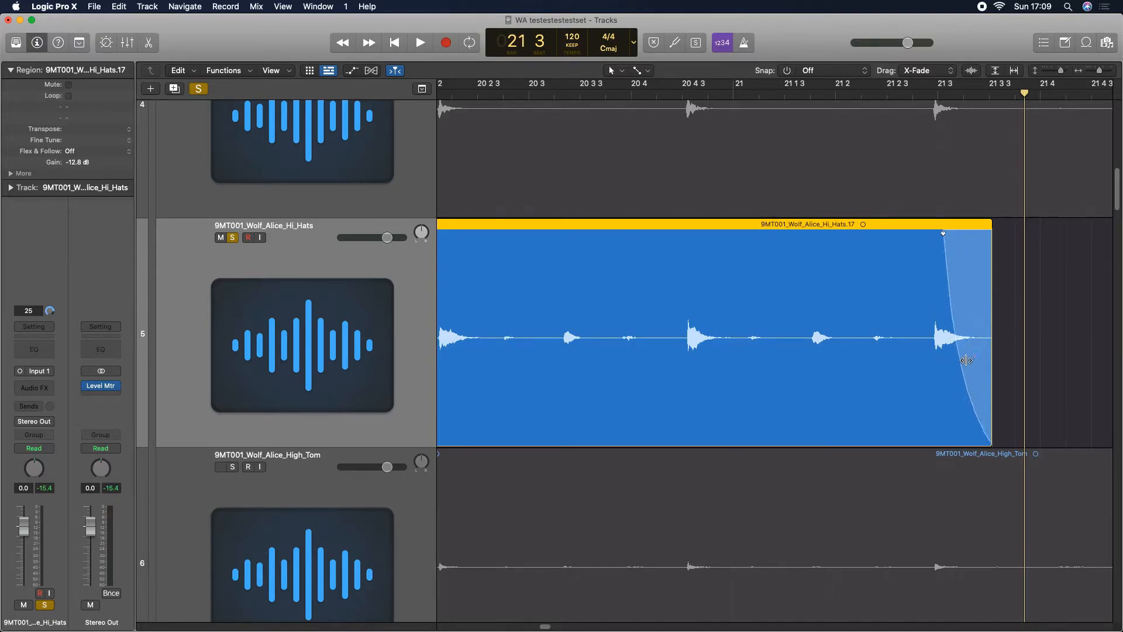
pyautogui.moveTo(945, 235); pyautogui.dragTo(946, 293)
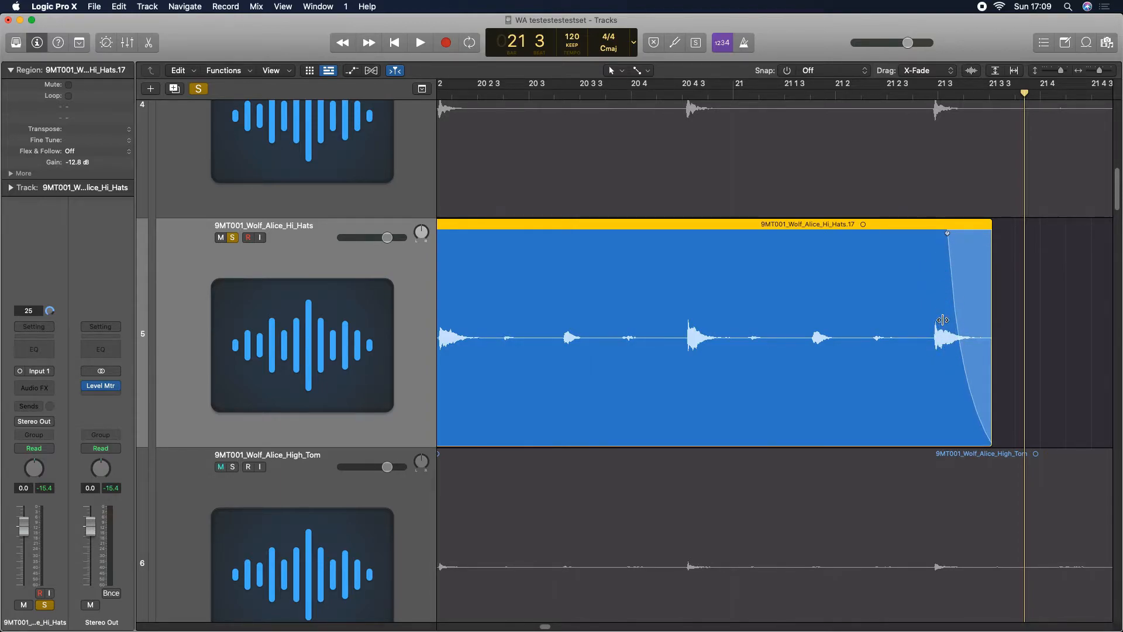
pyautogui.doubleClick(809, 94)
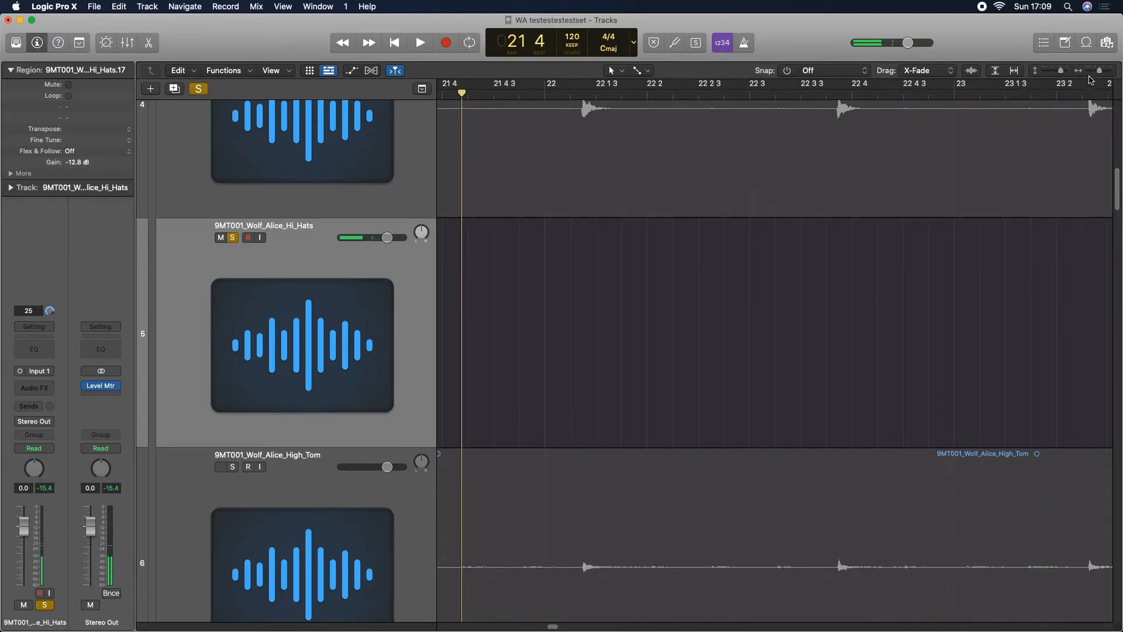
# Undo the fade, trim and split edits until Hi_Hats is one uncut region across bars 21 to 25
pyautogui.moveTo(1099, 71); pyautogui.dragTo(1096, 71)
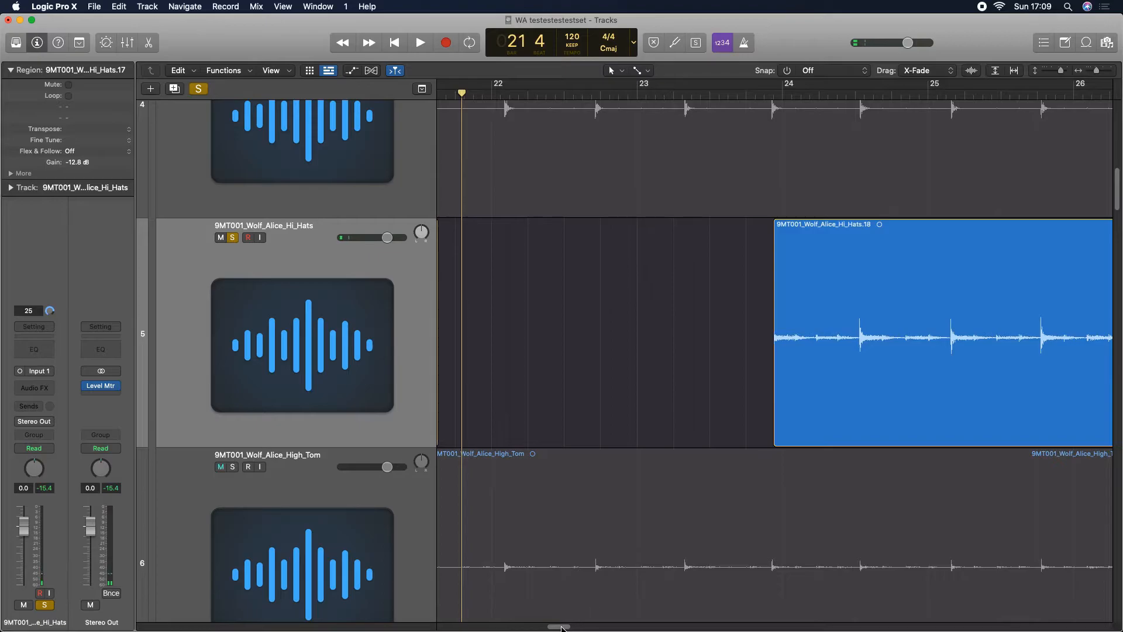
pyautogui.moveTo(562, 628); pyautogui.dragTo(559, 627)
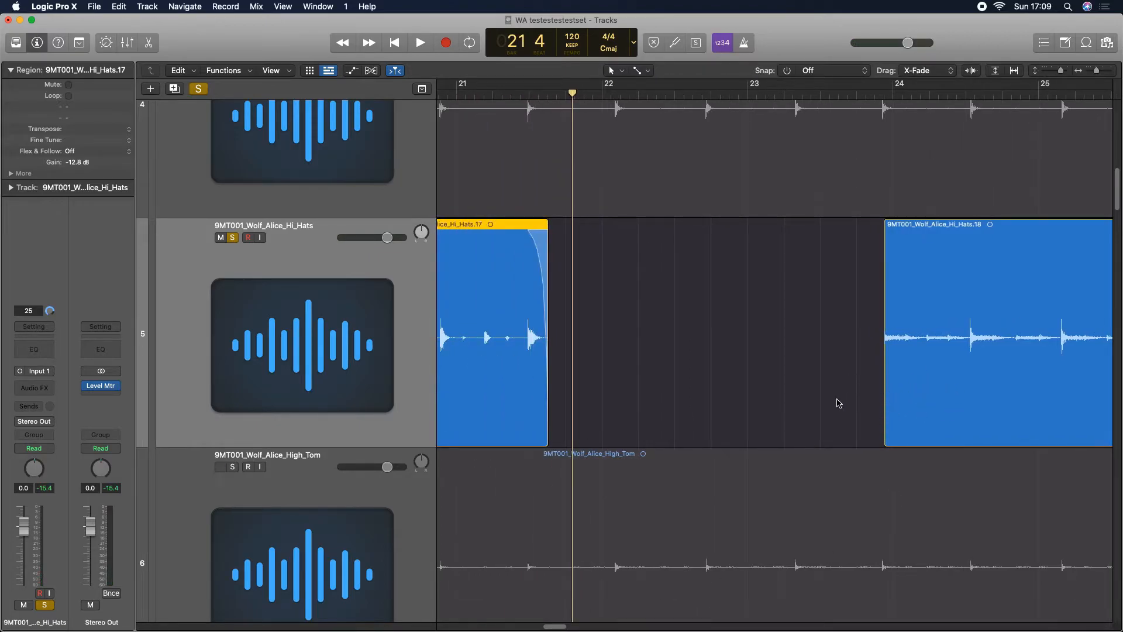
pyautogui.press('super+z')
pyautogui.press('super+z')
pyautogui.press('super+z')
pyautogui.press('super+z')
pyautogui.press('super+z')
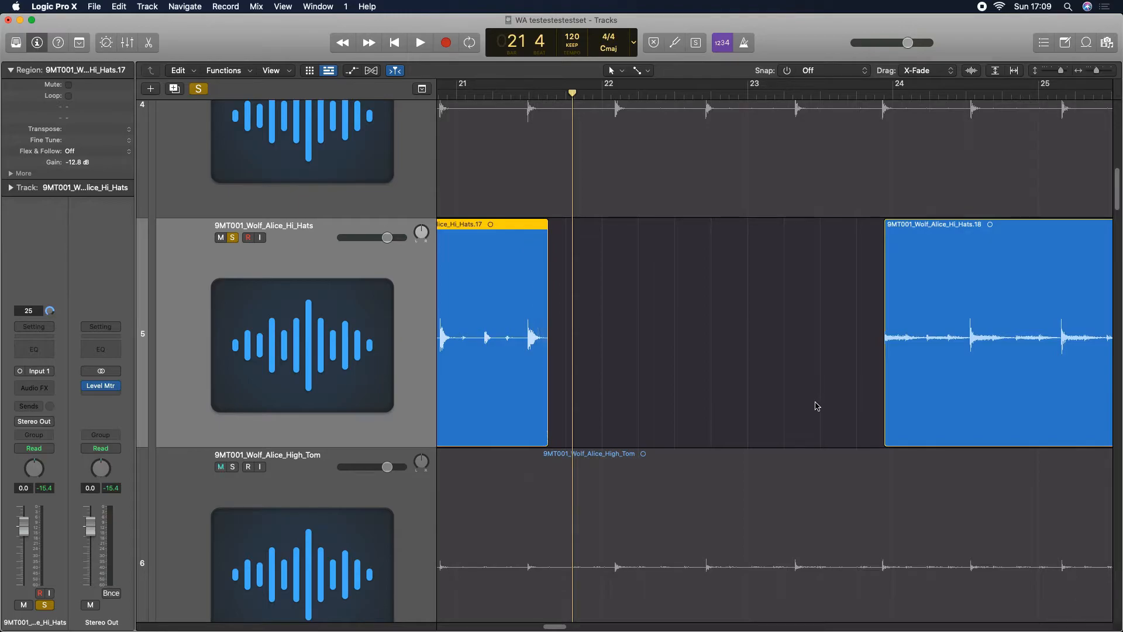
pyautogui.press('super+z')
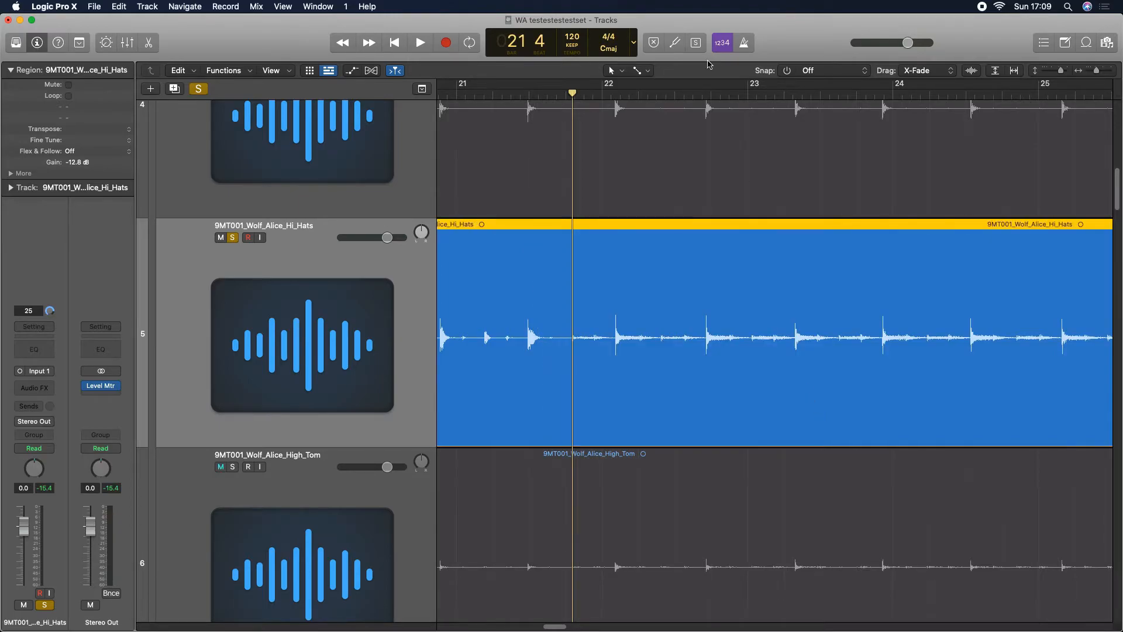
# Split the Hi_Hats region at the playhead near 21 4 and trim the second part's start to shortly after bar 22
pyautogui.click(649, 71)
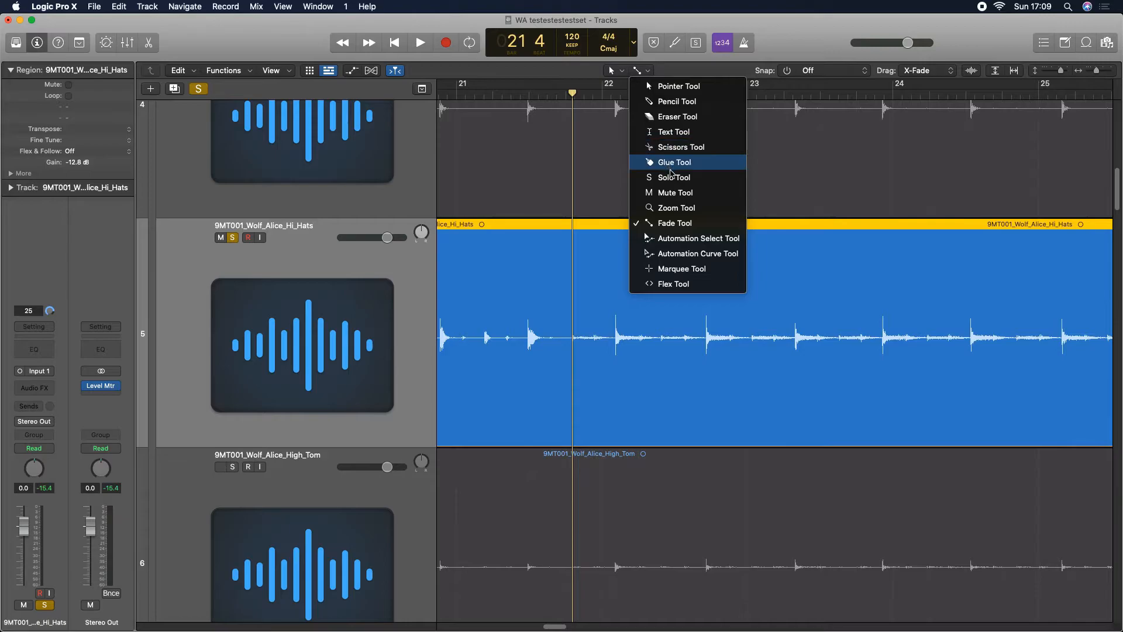
pyautogui.click(679, 147)
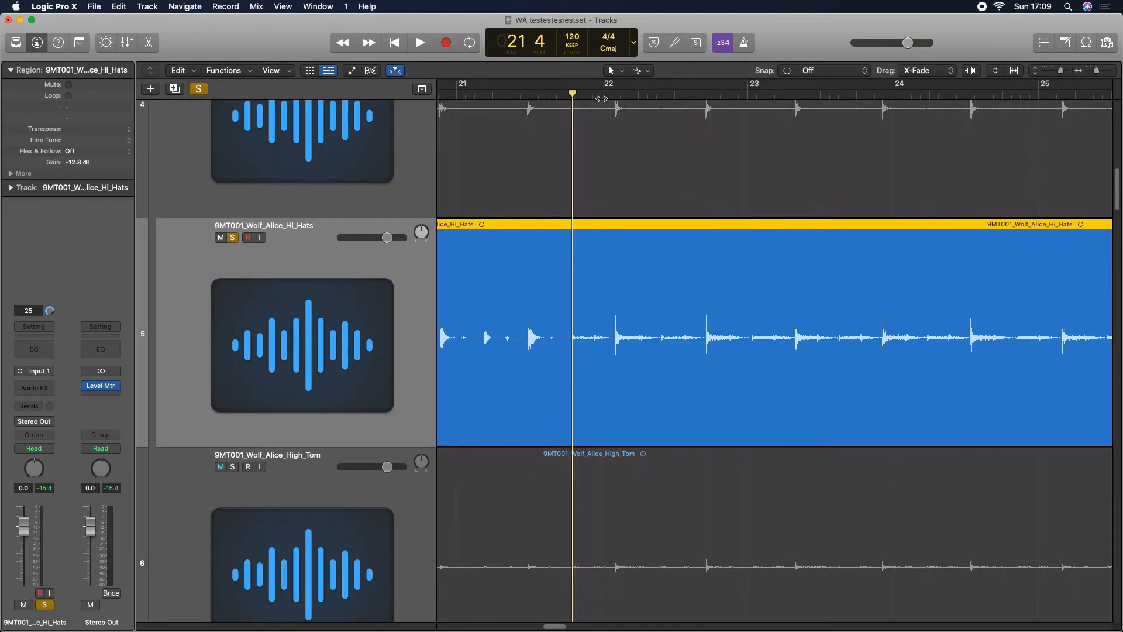
pyautogui.moveTo(573, 92); pyautogui.dragTo(566, 117)
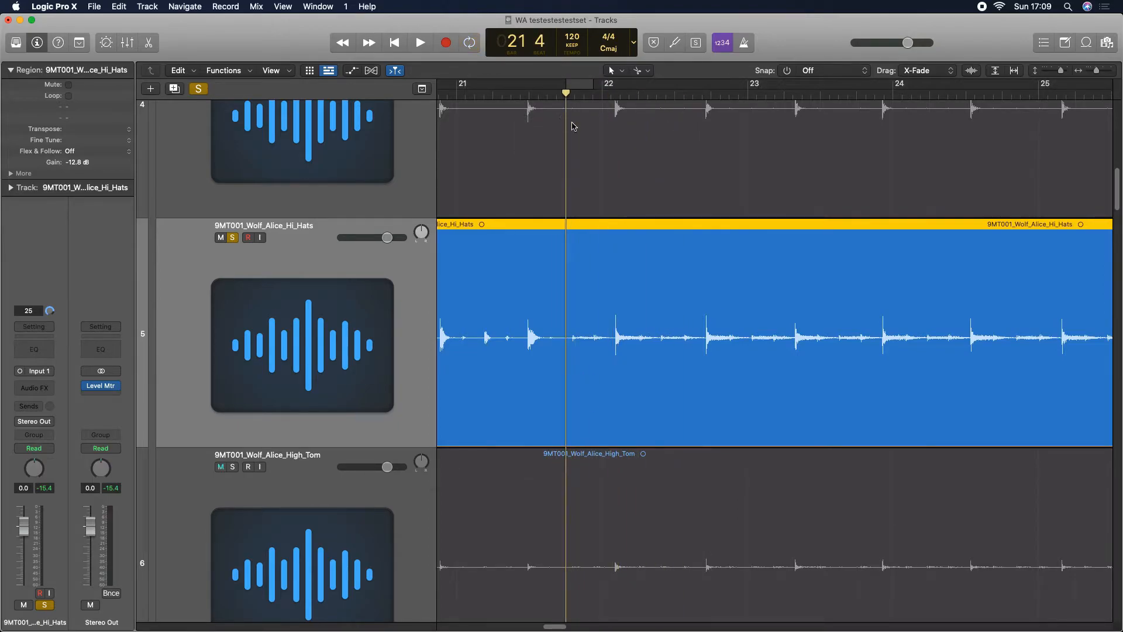
pyautogui.press('super+t')
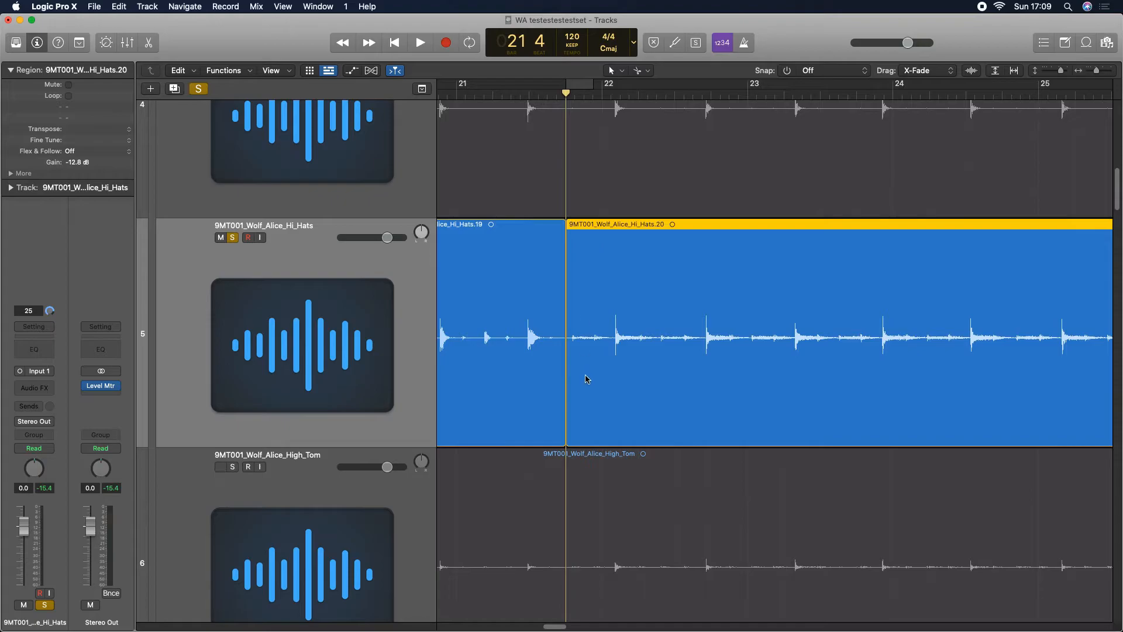
pyautogui.moveTo(567, 444); pyautogui.dragTo(627, 452)
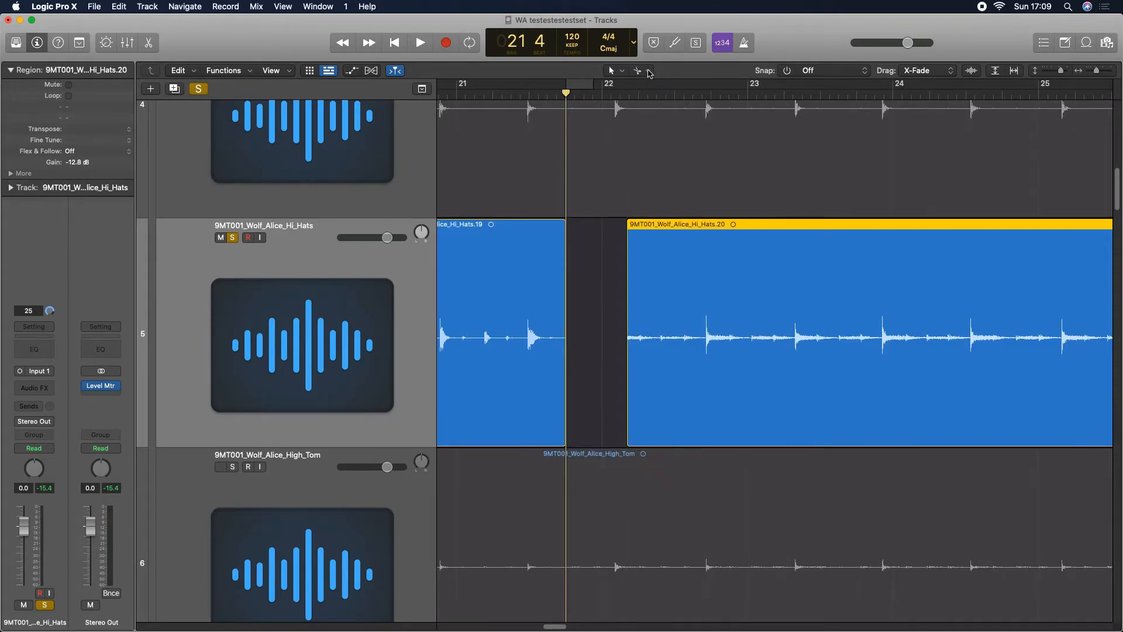
# Set the secondary tool to the Fade Tool and undo the last trim and split of the Hi_Hats region
pyautogui.click(641, 70)
pyautogui.click(674, 223)
pyautogui.press('super+z')
pyautogui.press('super+z')
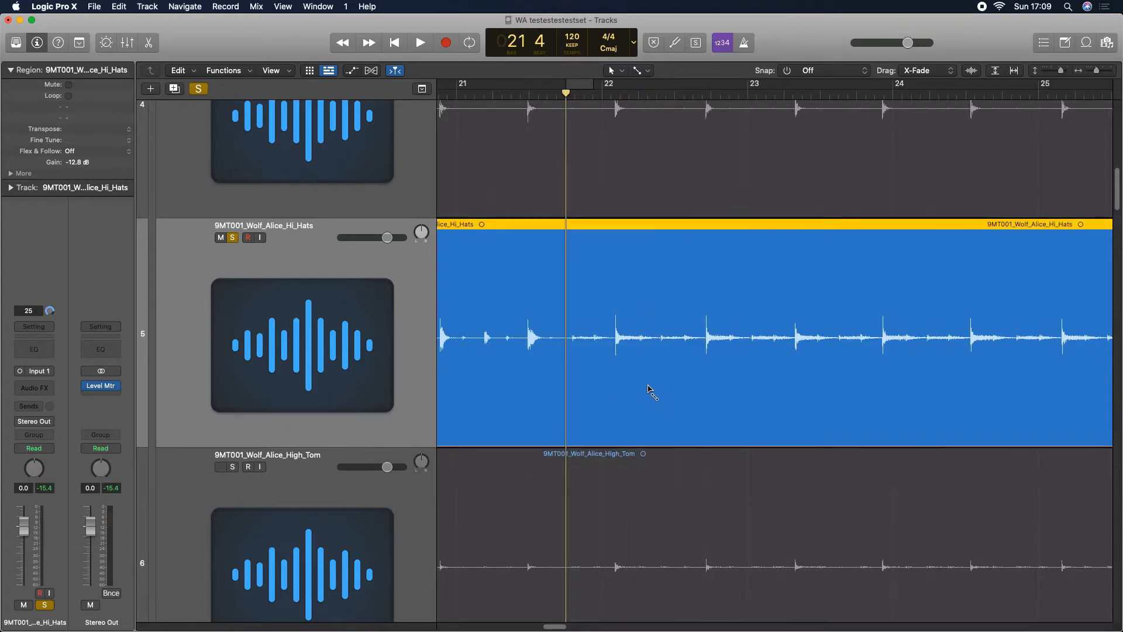
# Split the Hi_Hats region at the playhead near 21 4 and trim the second part's start to shortly before bar 23
pyautogui.click(643, 72)
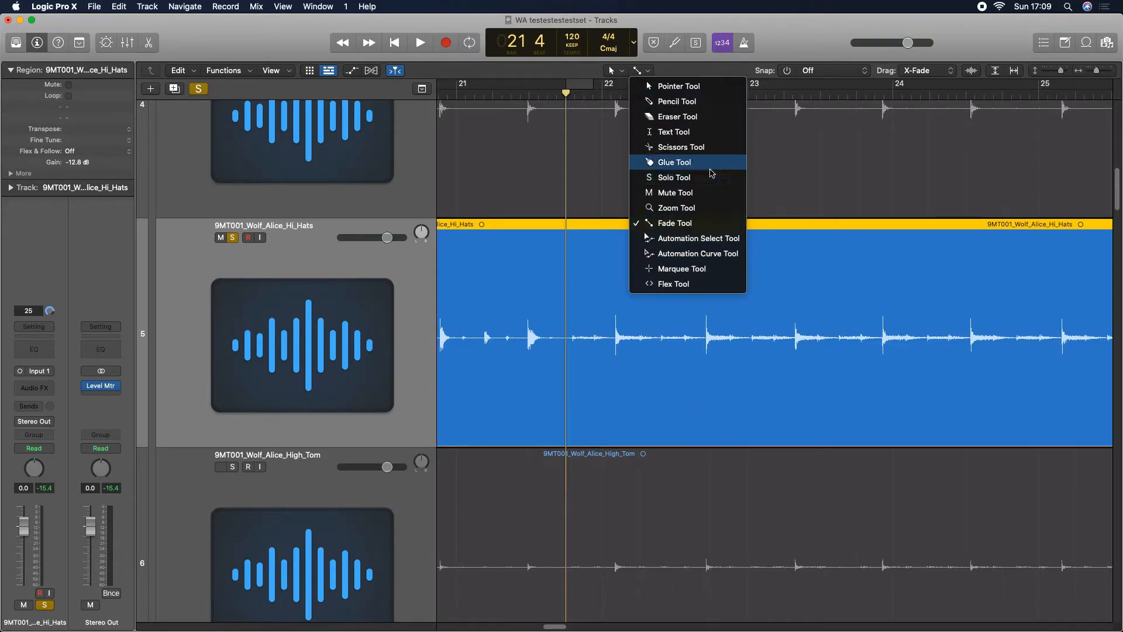
pyautogui.click(696, 223)
pyautogui.click(622, 71)
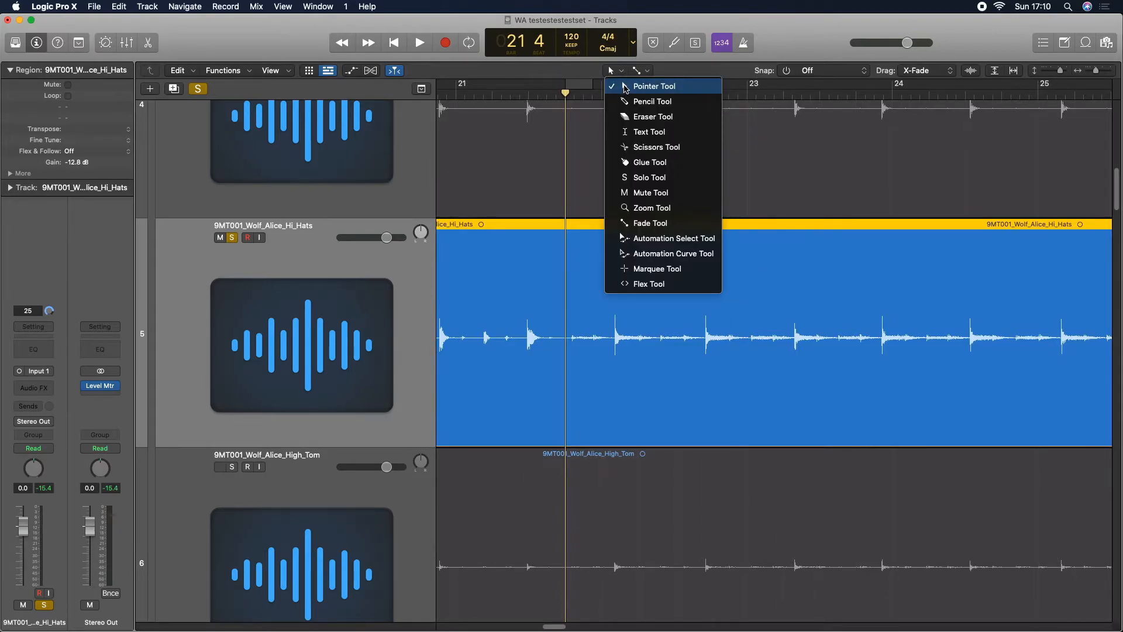
pyautogui.click(650, 72)
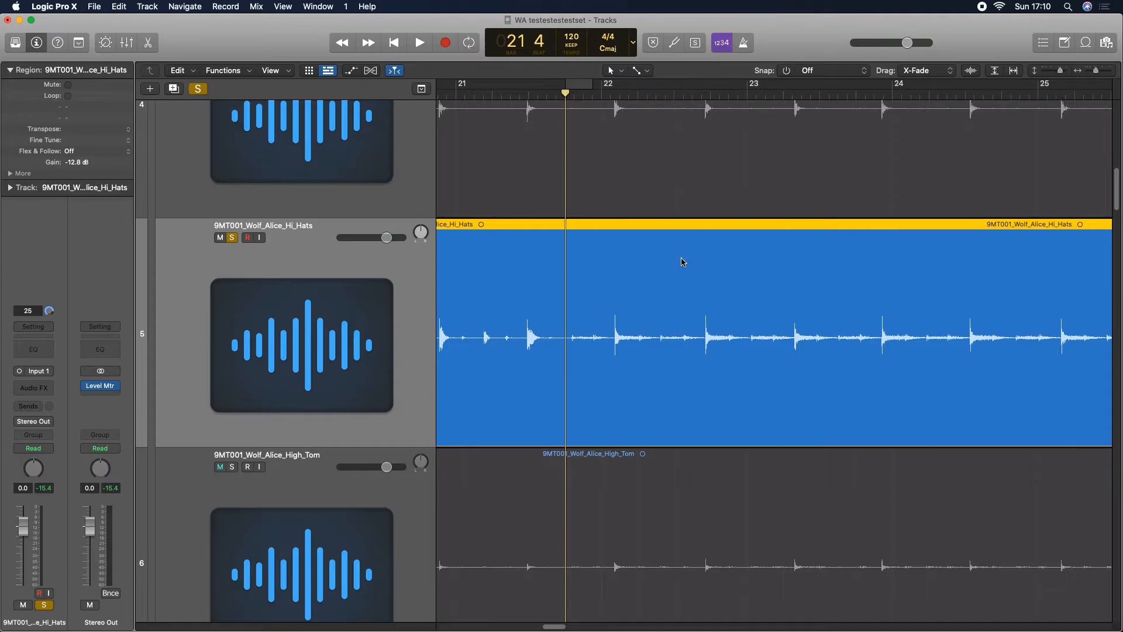
pyautogui.press('super+t')
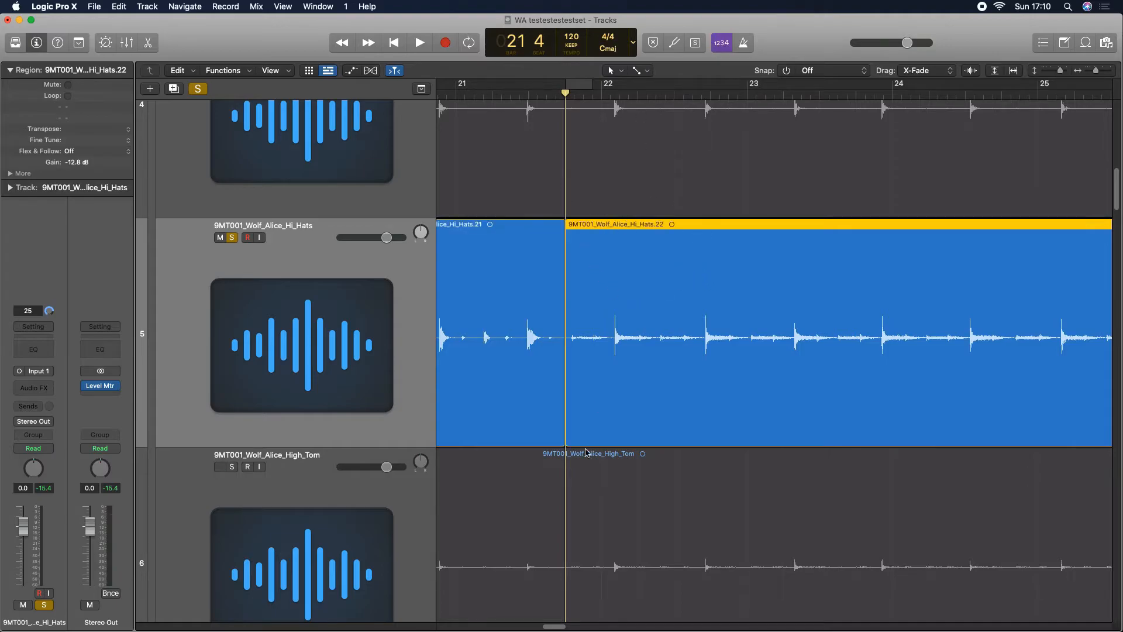
pyautogui.moveTo(570, 436); pyautogui.dragTo(731, 438)
# Trim the first Hi_Hats part to end shortly after its last hit with a short curved fade-out, and play back the ending
pyautogui.moveTo(550, 380)
pyautogui.mouseDown()
pyautogui.moveTo(604, 368)
pyautogui.moveTo(542, 377)
pyautogui.mouseUp()
pyautogui.moveTo(559, 433); pyautogui.dragTo(546, 434)
pyautogui.press('space')
pyautogui.press('space')
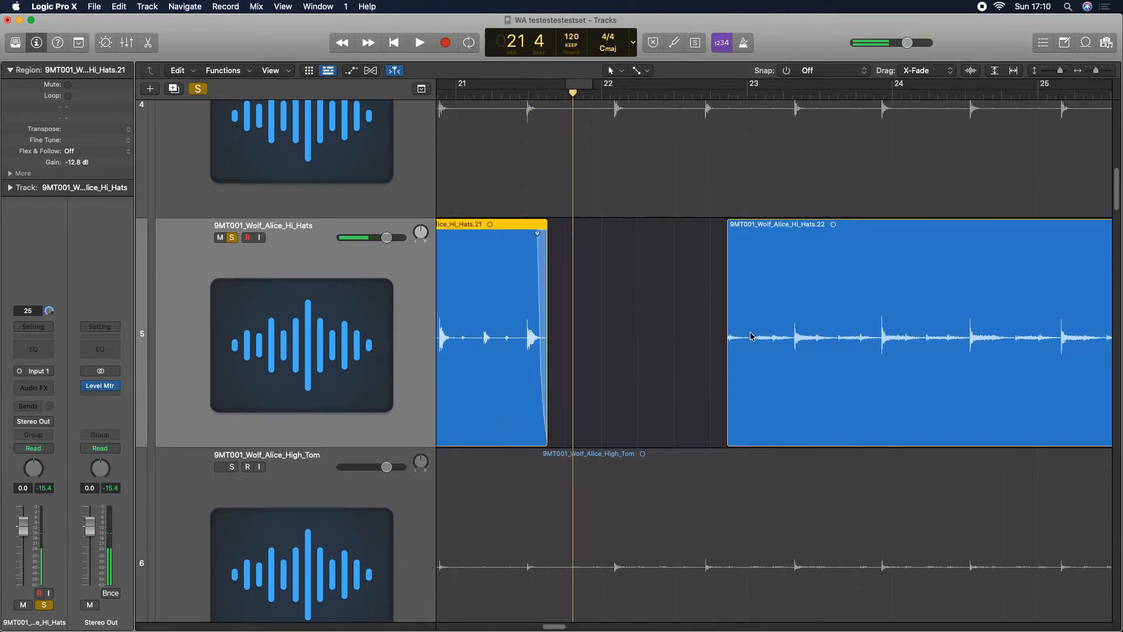
# Deselect the regions and play back the first Hi_Hats part up to the gap to check how it ends
pyautogui.moveTo(1099, 70); pyautogui.dragTo(1096, 70)
pyautogui.hscroll(3, 576, 627)
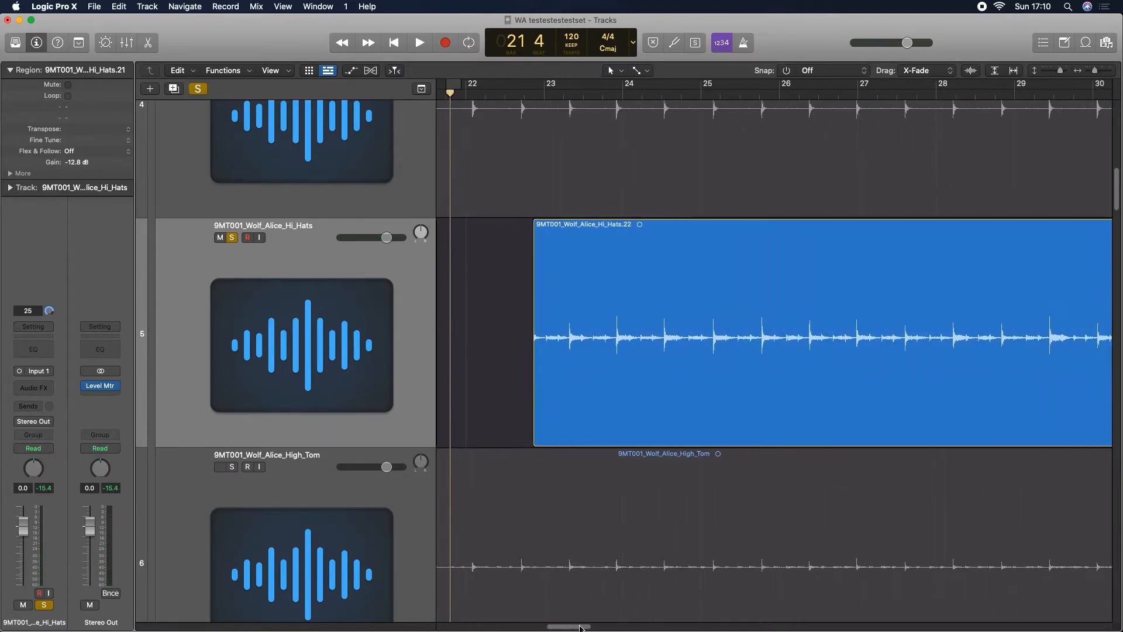
pyautogui.moveTo(1097, 70); pyautogui.dragTo(1091, 70)
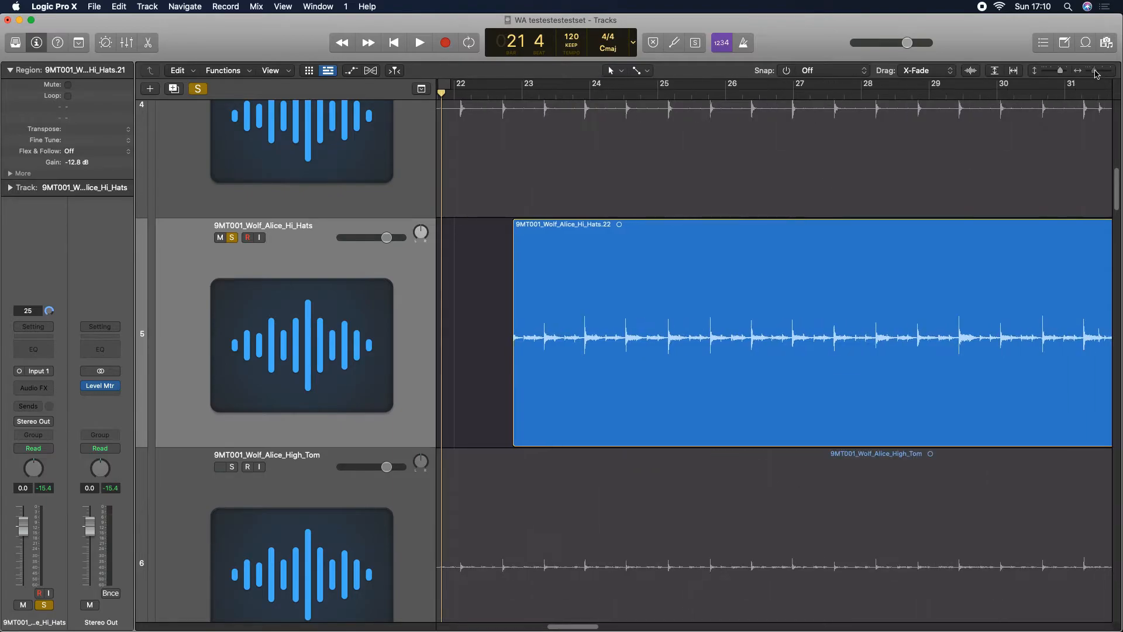
pyautogui.hscroll(-6, 660, 629)
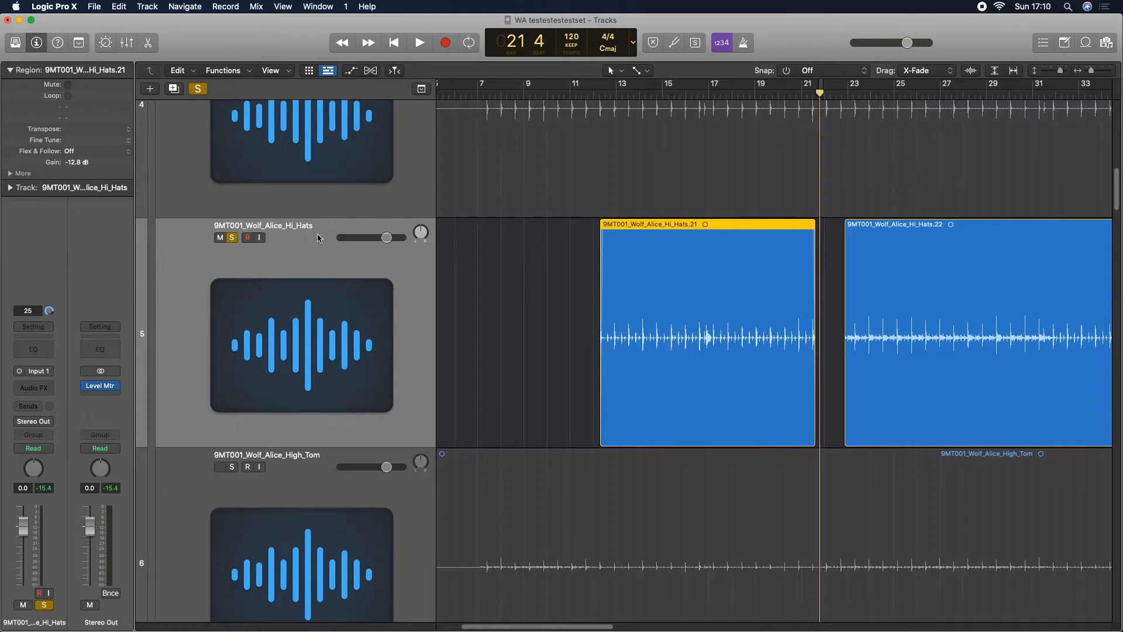
pyautogui.click(561, 319)
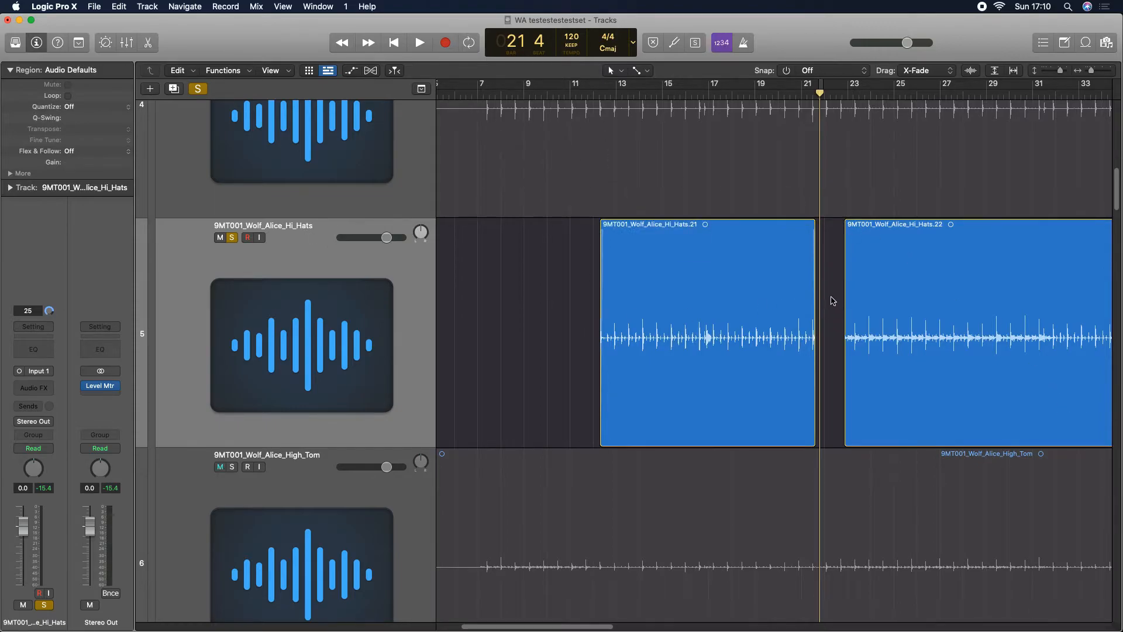
pyautogui.click(592, 97)
pyautogui.press('space')
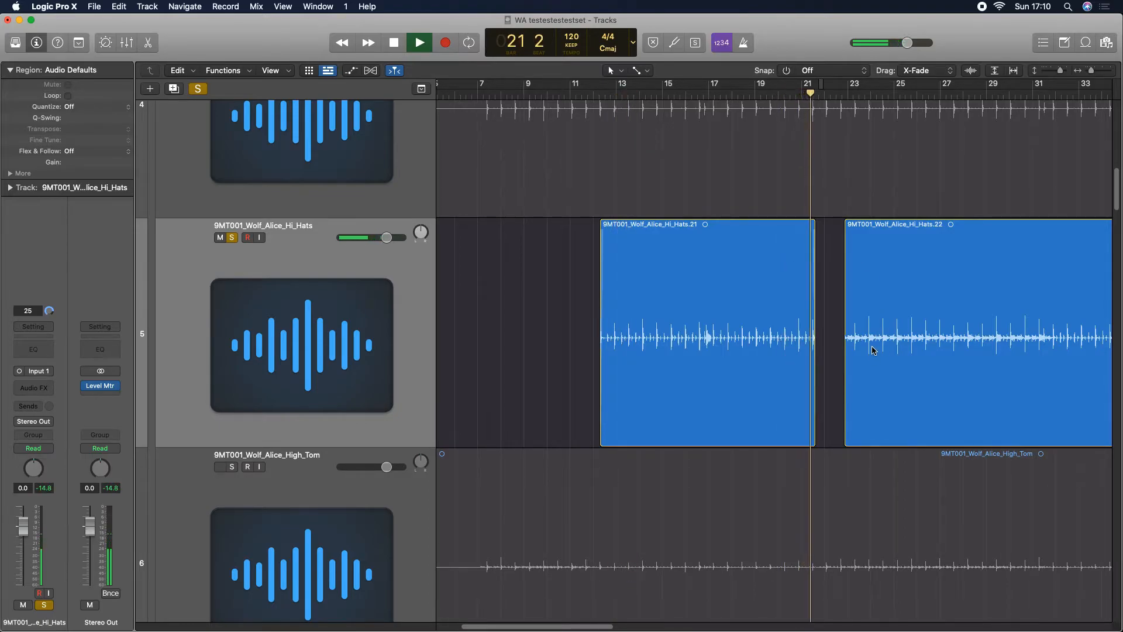
pyautogui.press('space')
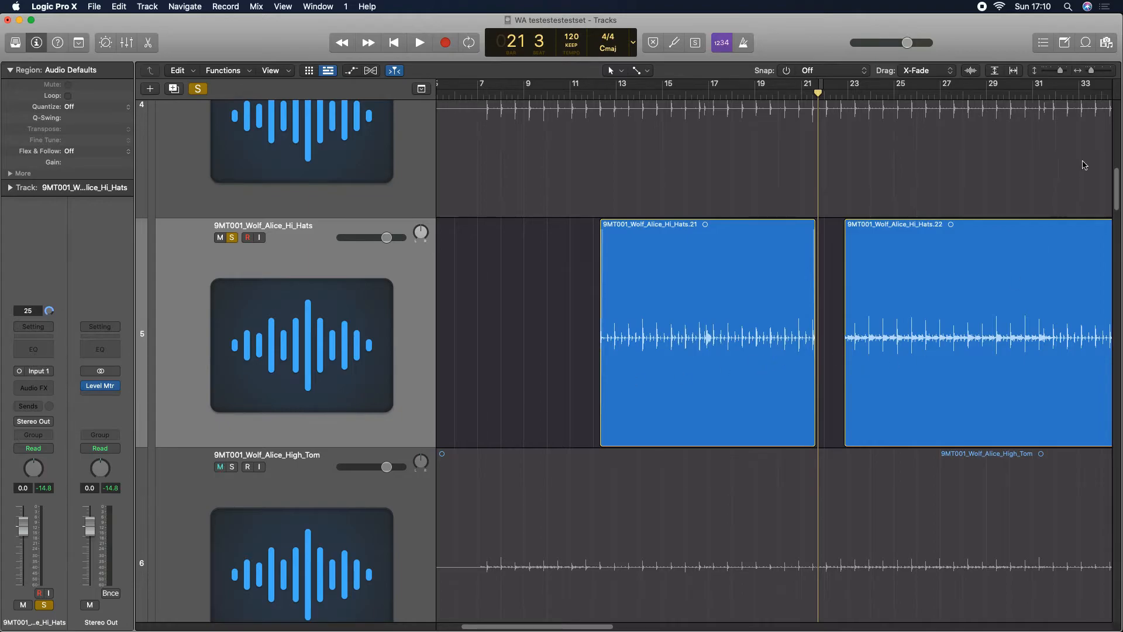
# View the whole project and select the Kick_Drum, Snare_Bottom and Snare_Top tracks in turn
pyautogui.moveTo(1092, 73); pyautogui.dragTo(1093, 73)
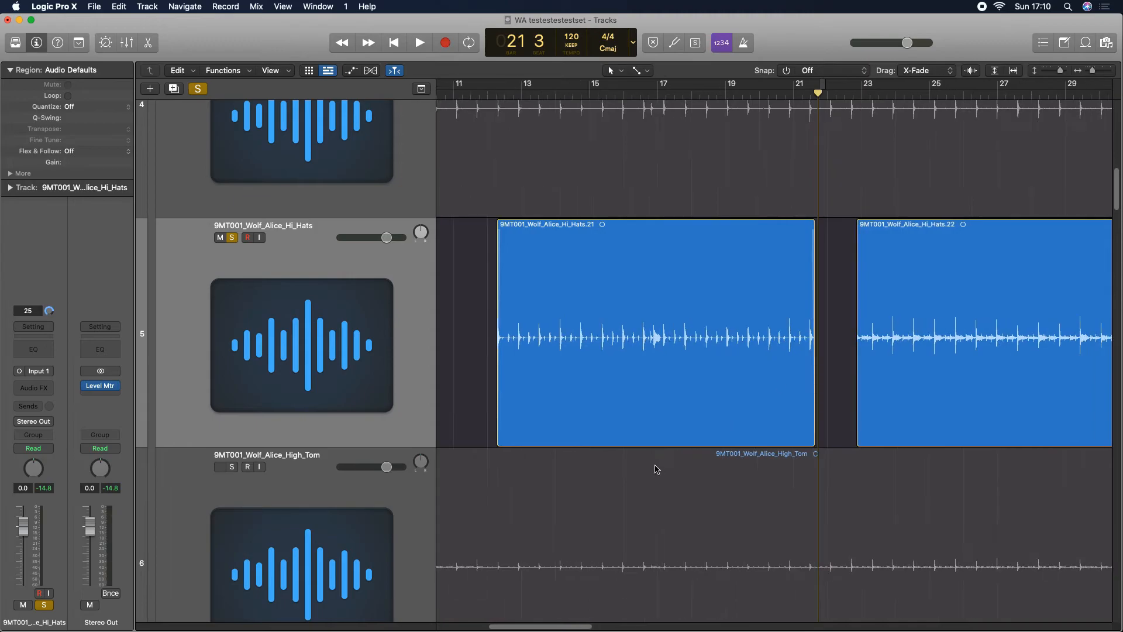
pyautogui.click(1014, 70)
pyautogui.click(994, 70)
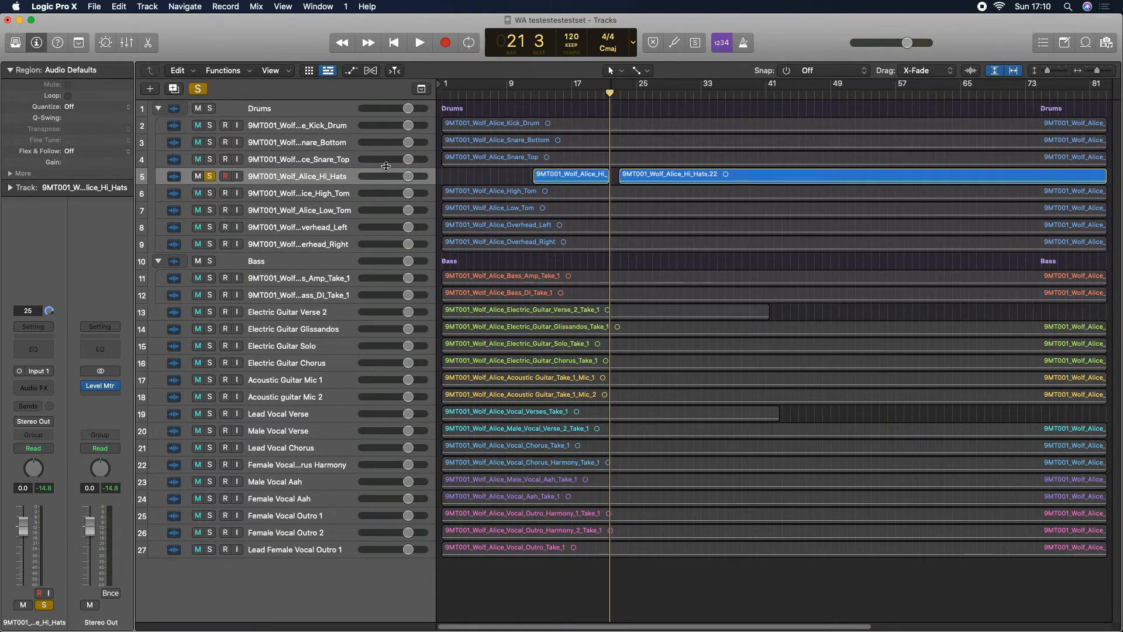
pyautogui.click(322, 130)
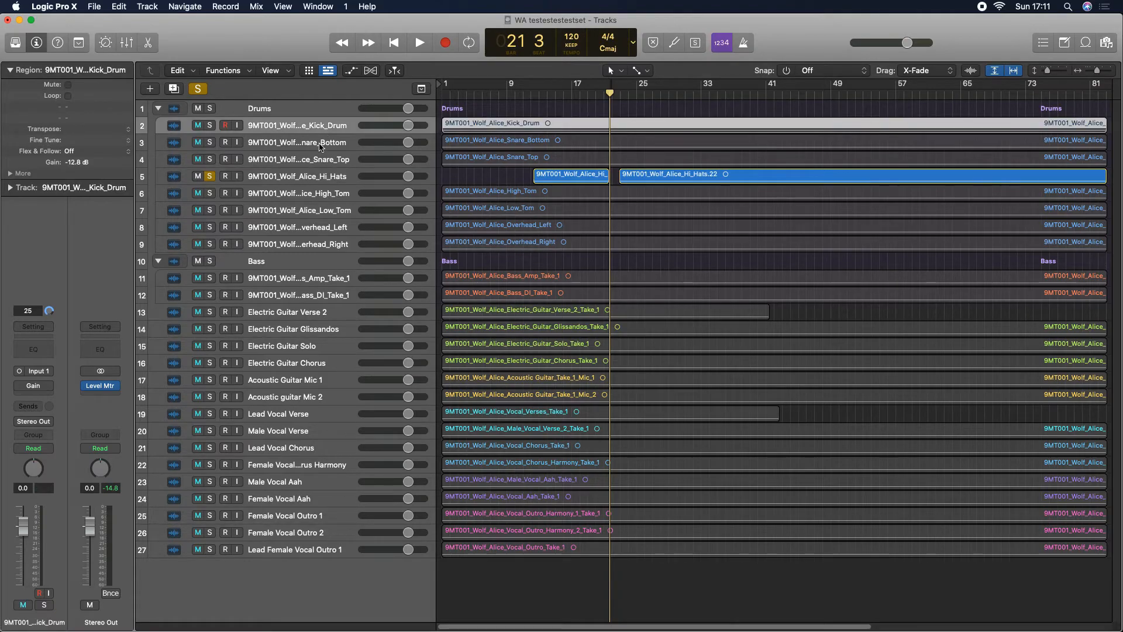
pyautogui.click(321, 146)
pyautogui.click(319, 160)
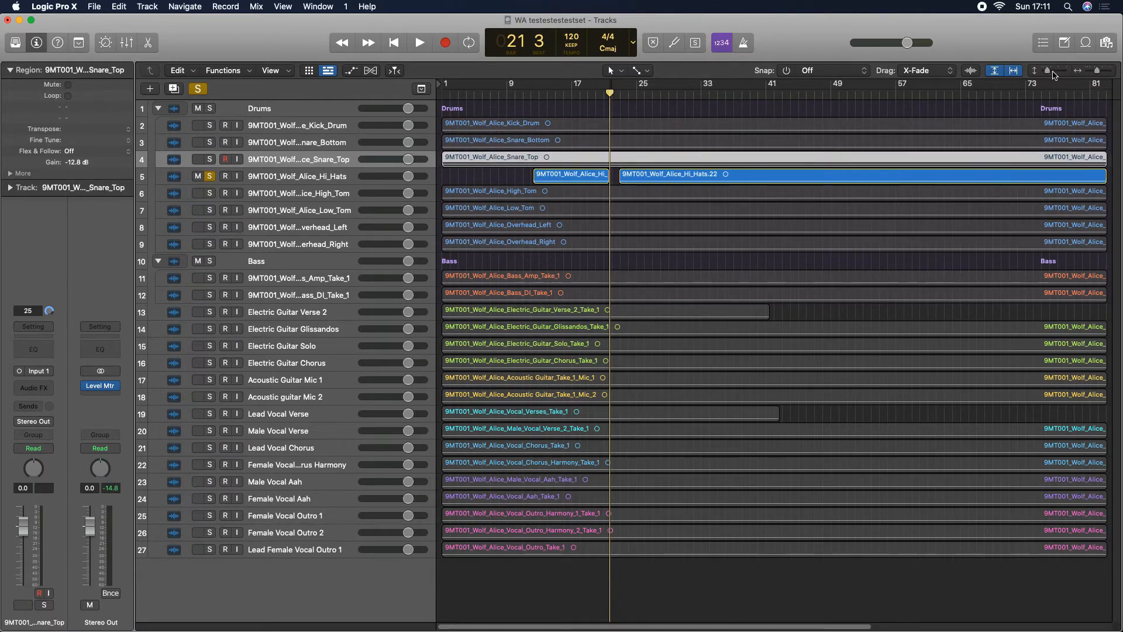
# Examine the drum tracks' enlarged waveforms around Snare_Top and Hi_Hats for further sections that need cleaning
pyautogui.click(1056, 70)
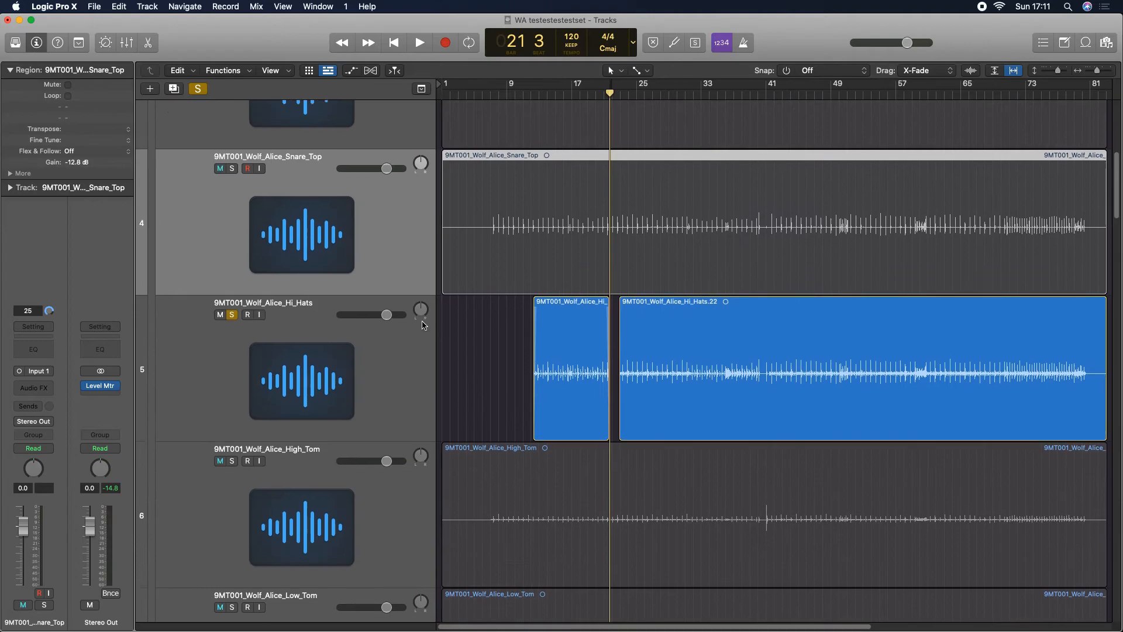
pyautogui.scroll(10, 424, 327)
pyautogui.scroll(-4, 471, 267)
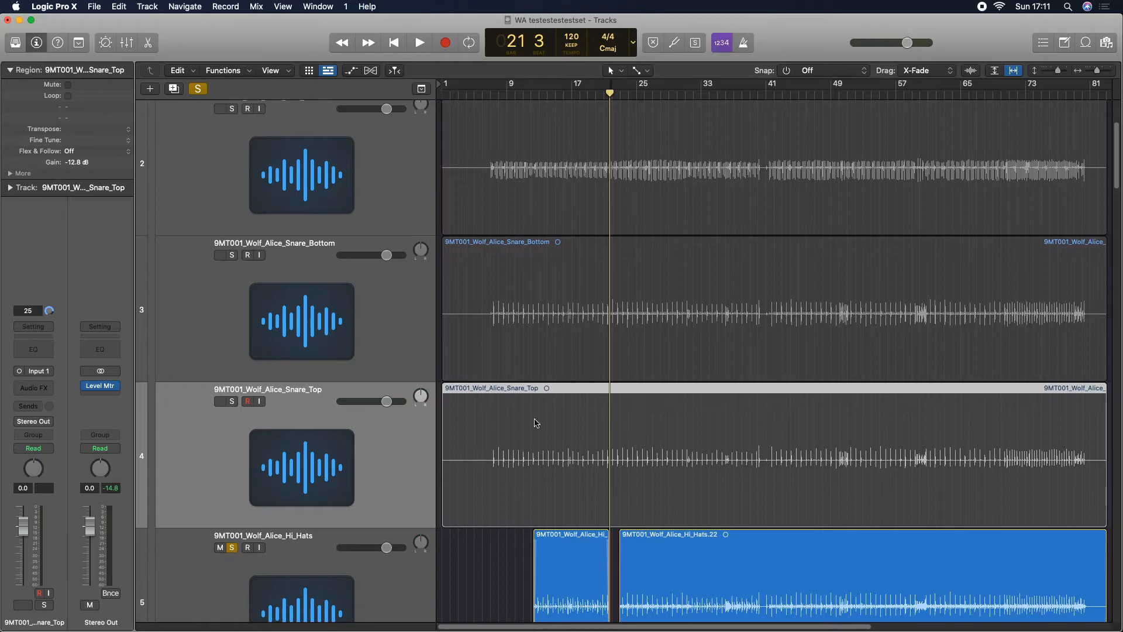
pyautogui.scroll(-2, 859, 306)
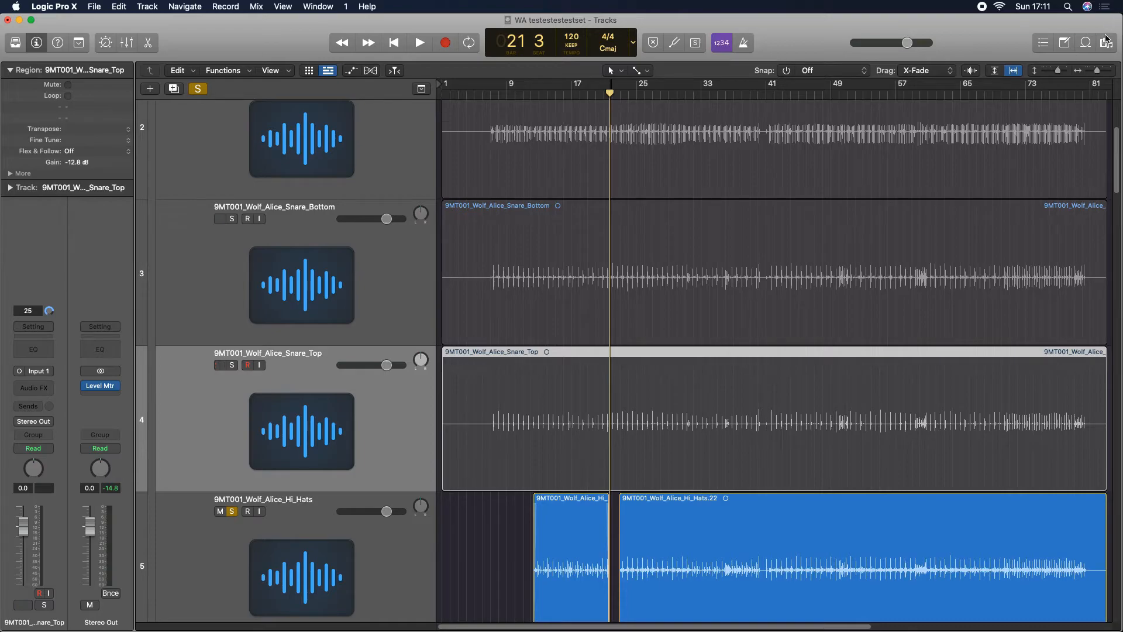
pyautogui.click(995, 71)
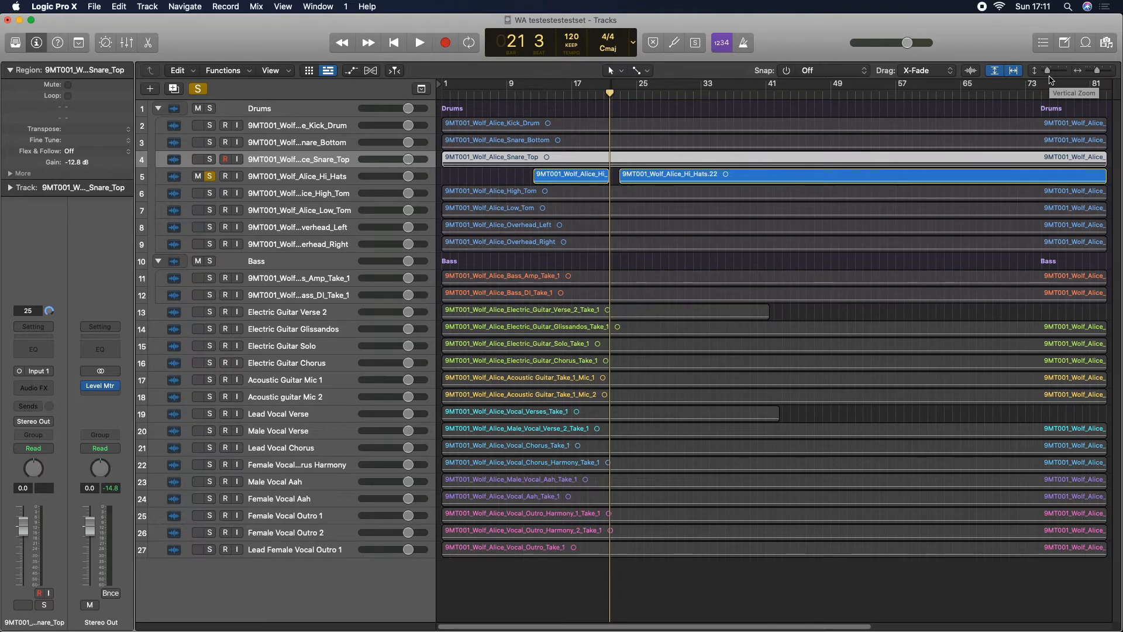
pyautogui.click(1051, 72)
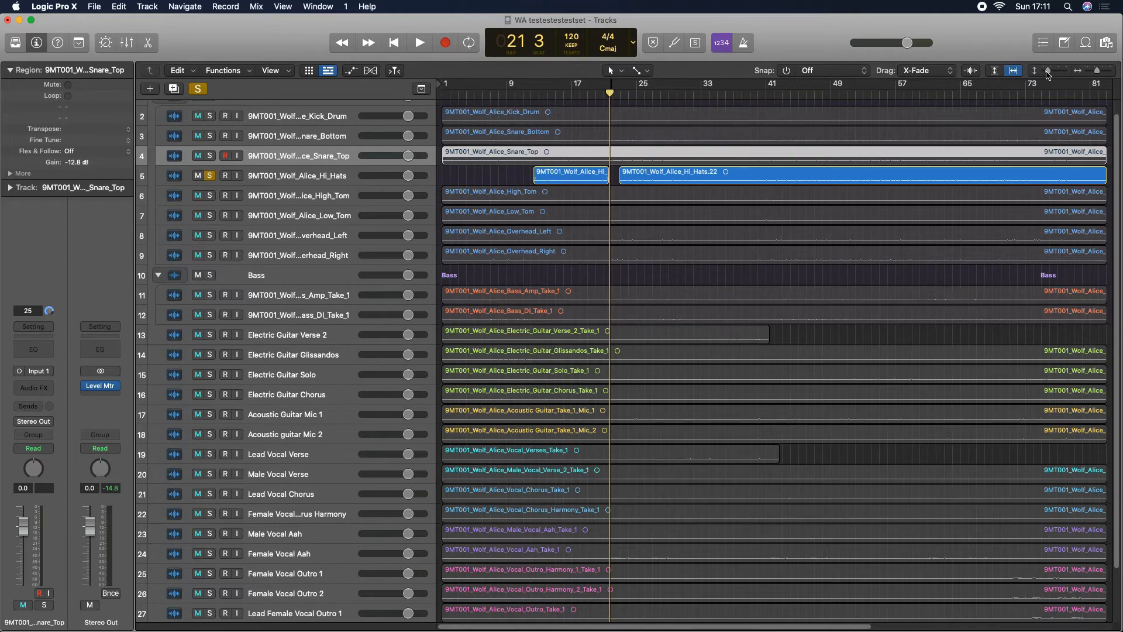
pyautogui.click(1052, 74)
pyautogui.click(1052, 74)
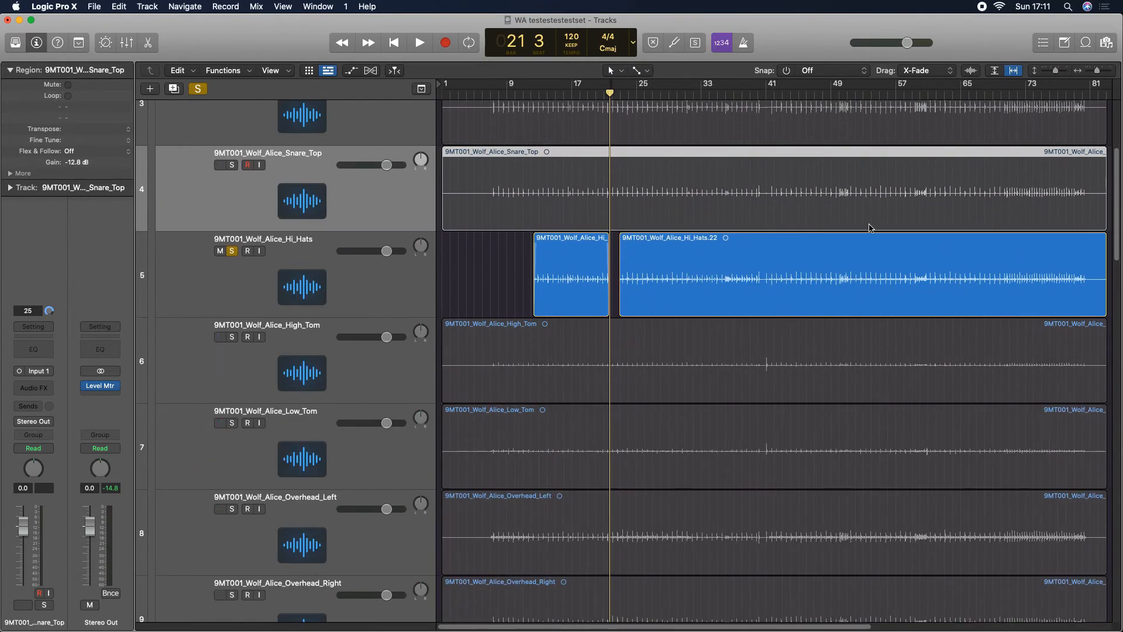
# Turn off solo on the Hi_Hats track and solo the Lead Vocal Chorus track instead
pyautogui.scroll(-1, 863, 231)
pyautogui.scroll(4, 860, 231)
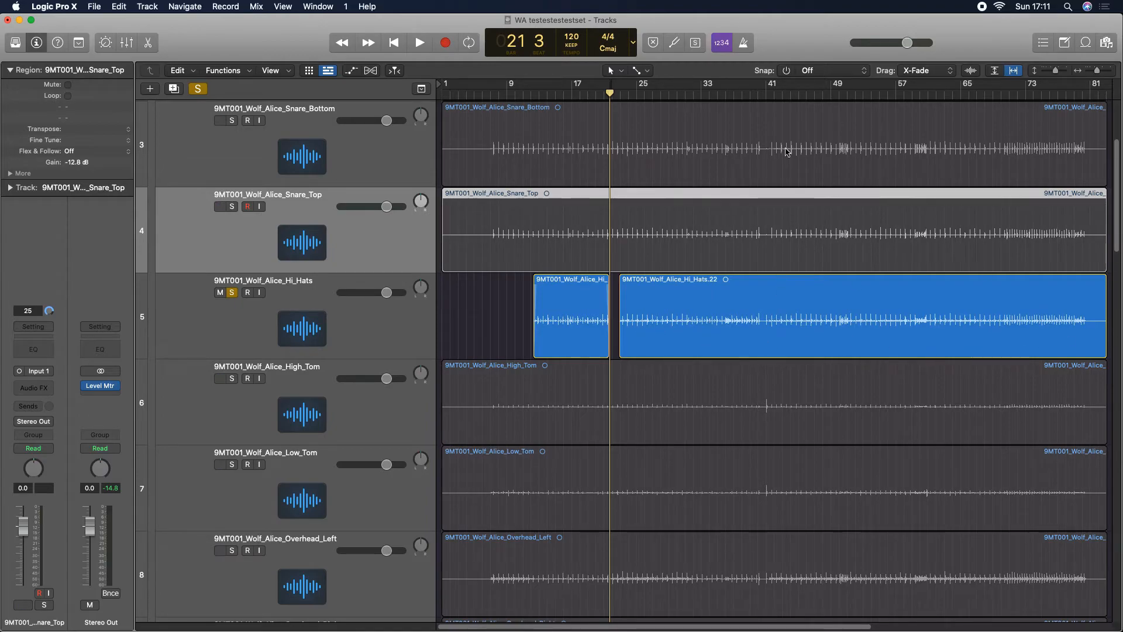
pyautogui.scroll(5, 710, 296)
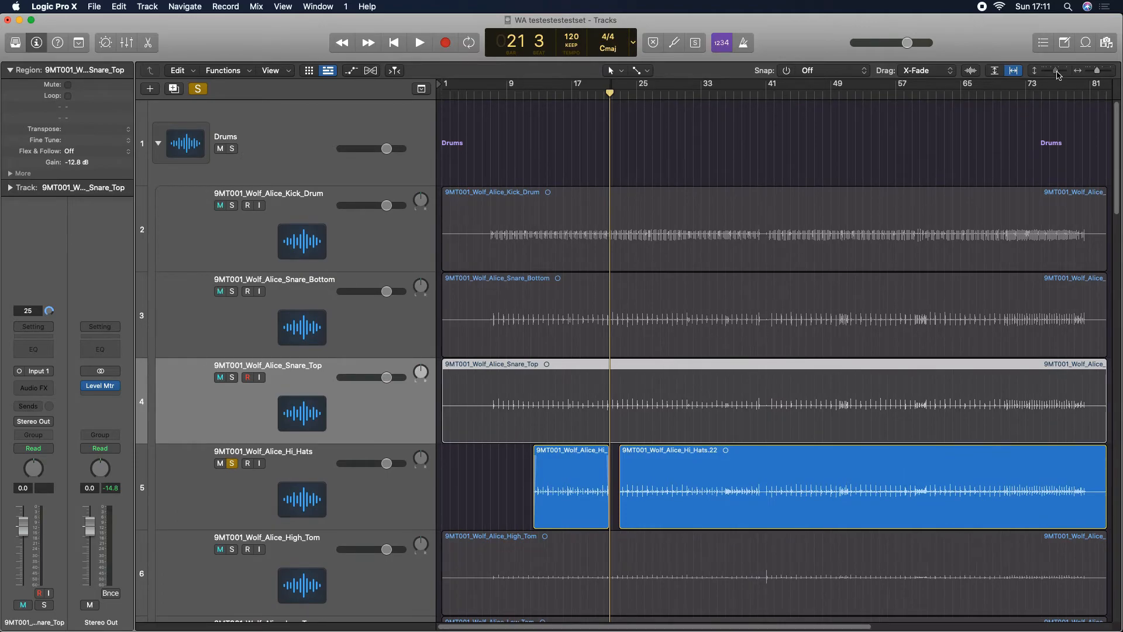
pyautogui.click(1056, 74)
pyautogui.click(1056, 74)
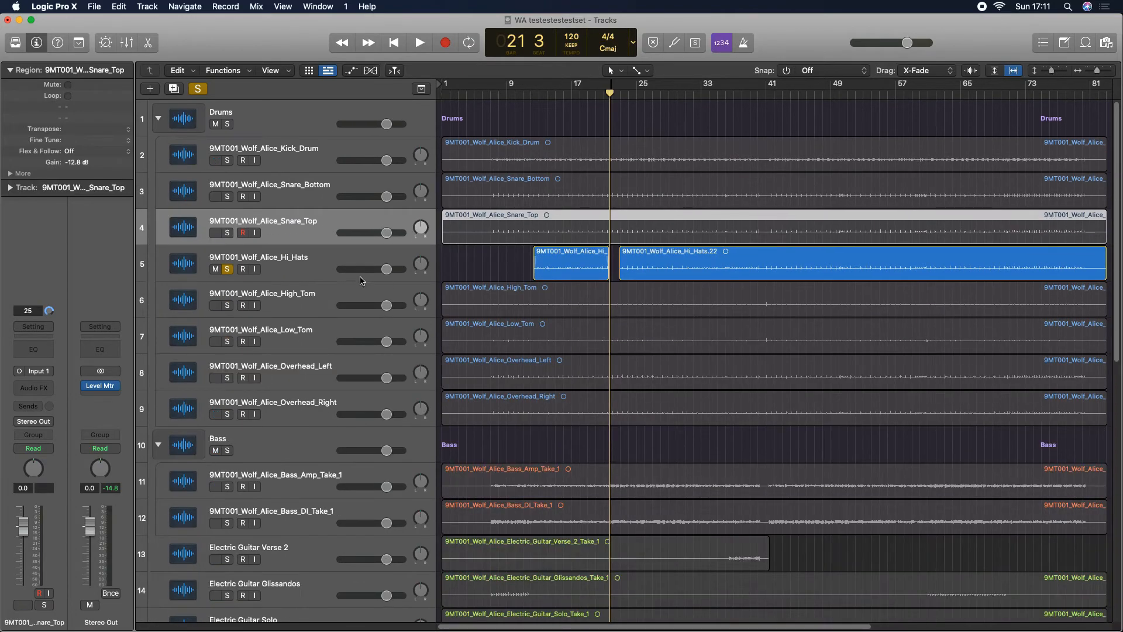
pyautogui.click(228, 269)
pyautogui.scroll(-10, 548, 317)
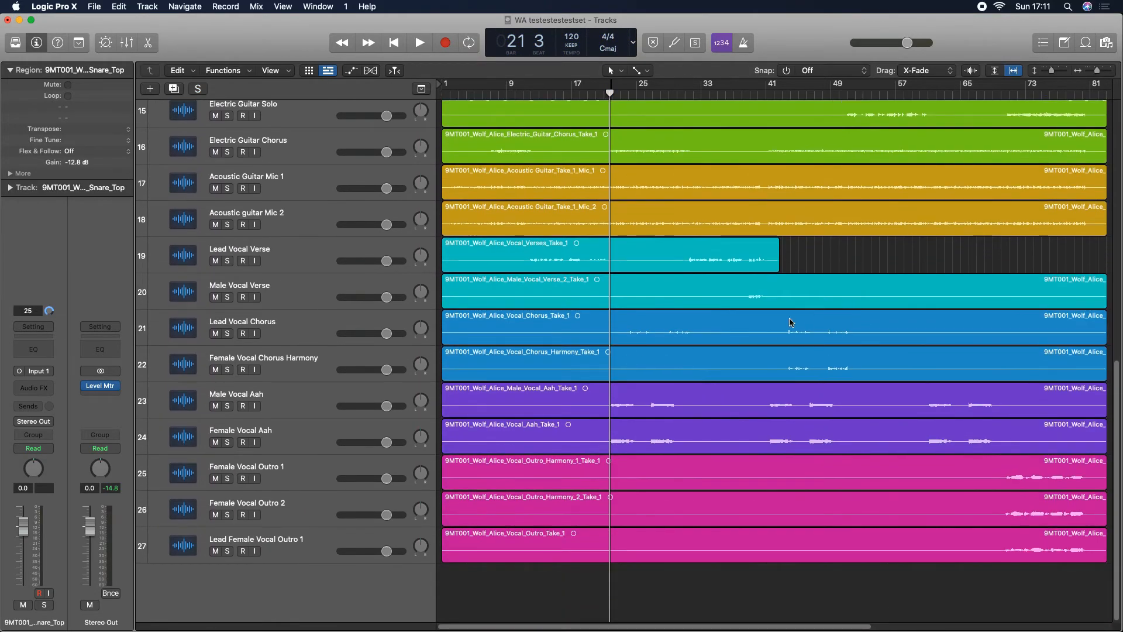
pyautogui.click(228, 333)
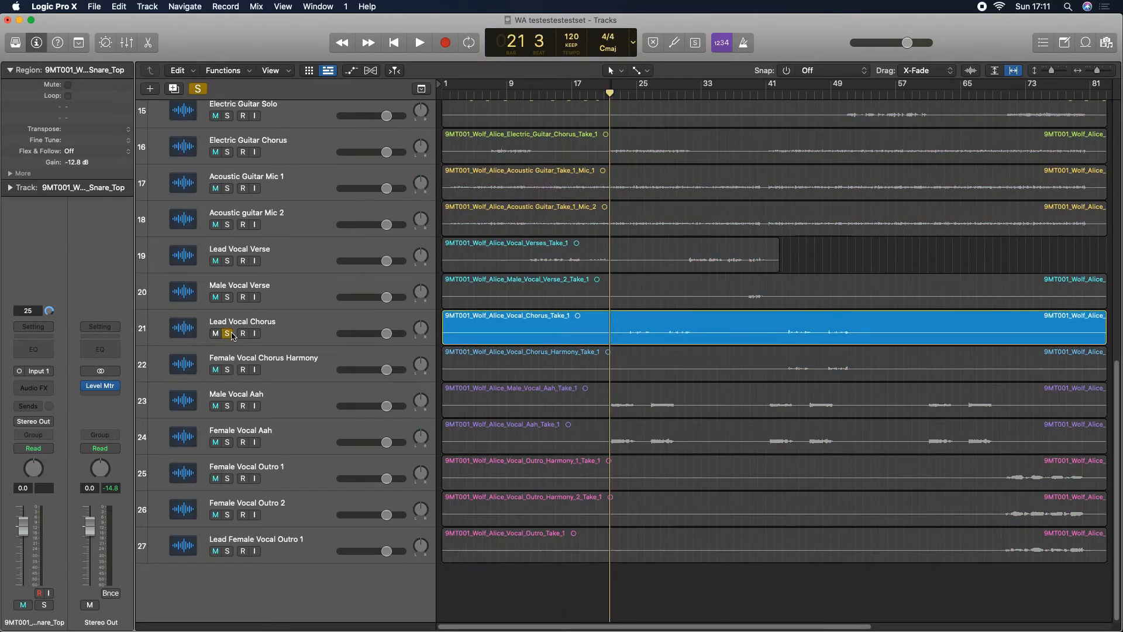
# Trim the Lead Vocal Chorus region to start just before its first phrase and end shortly after its last phrase
pyautogui.click(1053, 71)
pyautogui.scroll(10, 768, 211)
pyautogui.scroll(-10, 622, 213)
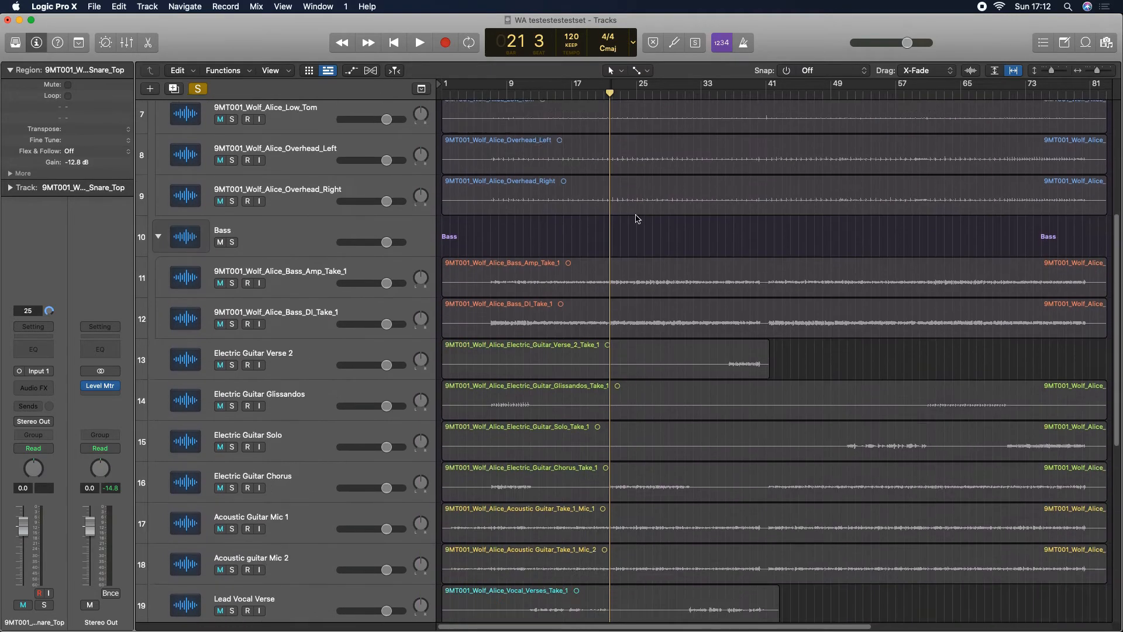
pyautogui.click(1056, 69)
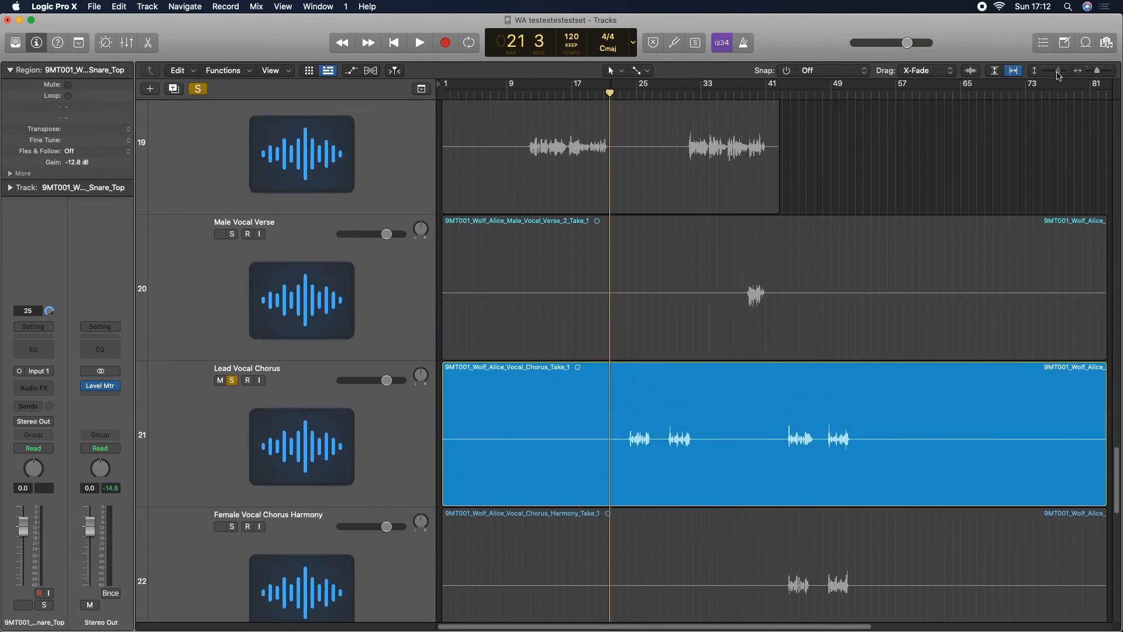
pyautogui.moveTo(1098, 75); pyautogui.dragTo(1087, 81)
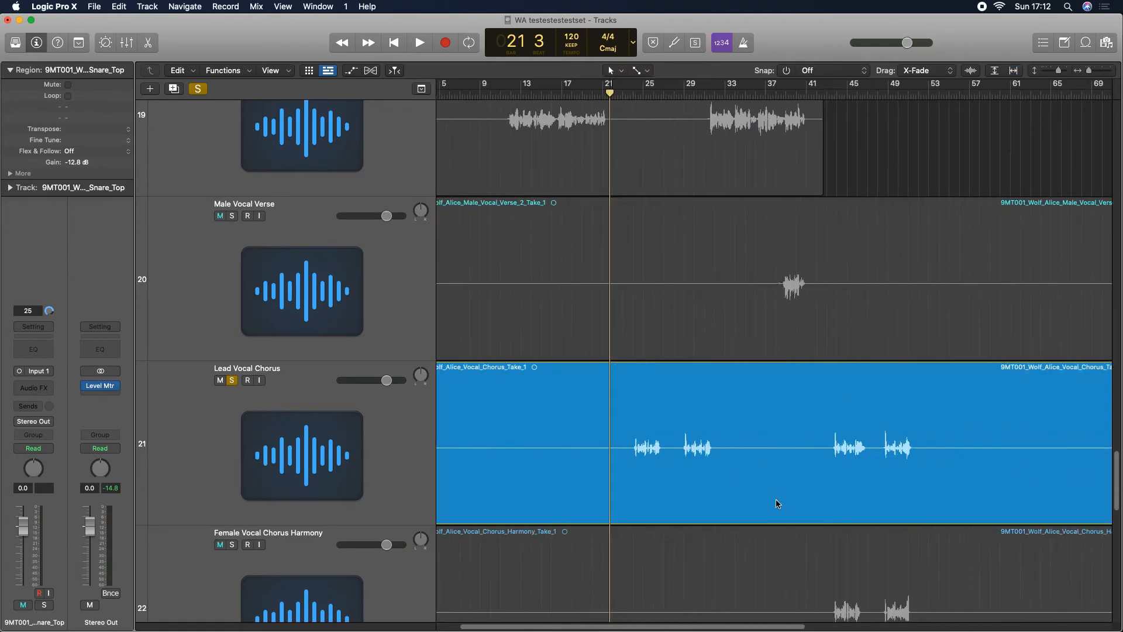
pyautogui.moveTo(728, 626); pyautogui.dragTo(705, 630)
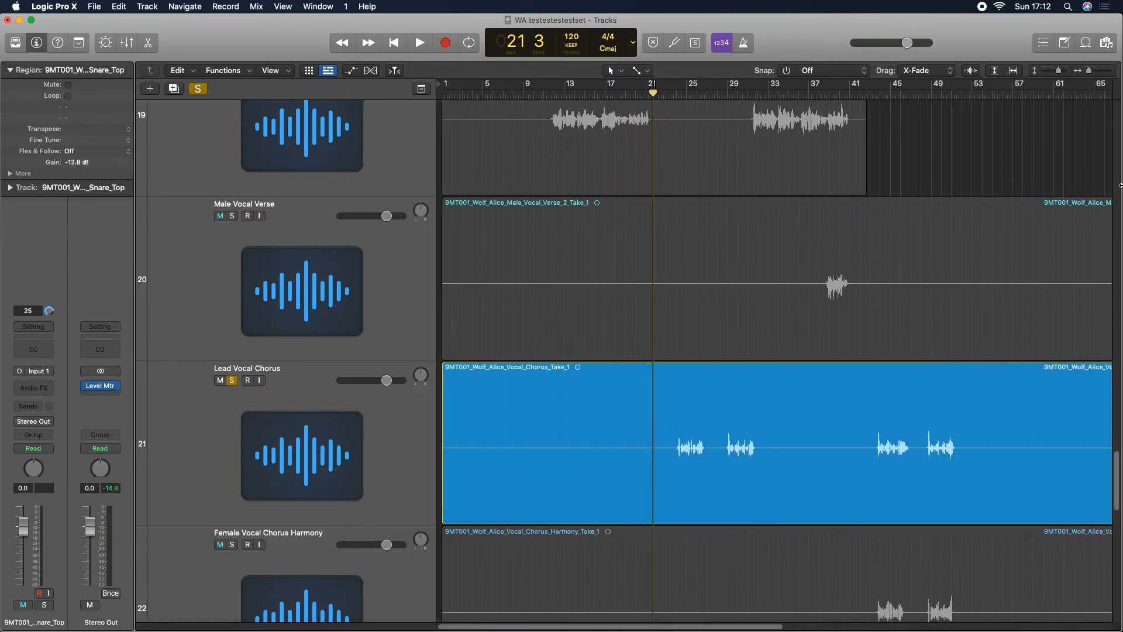
pyautogui.moveTo(1092, 71); pyautogui.dragTo(1087, 71)
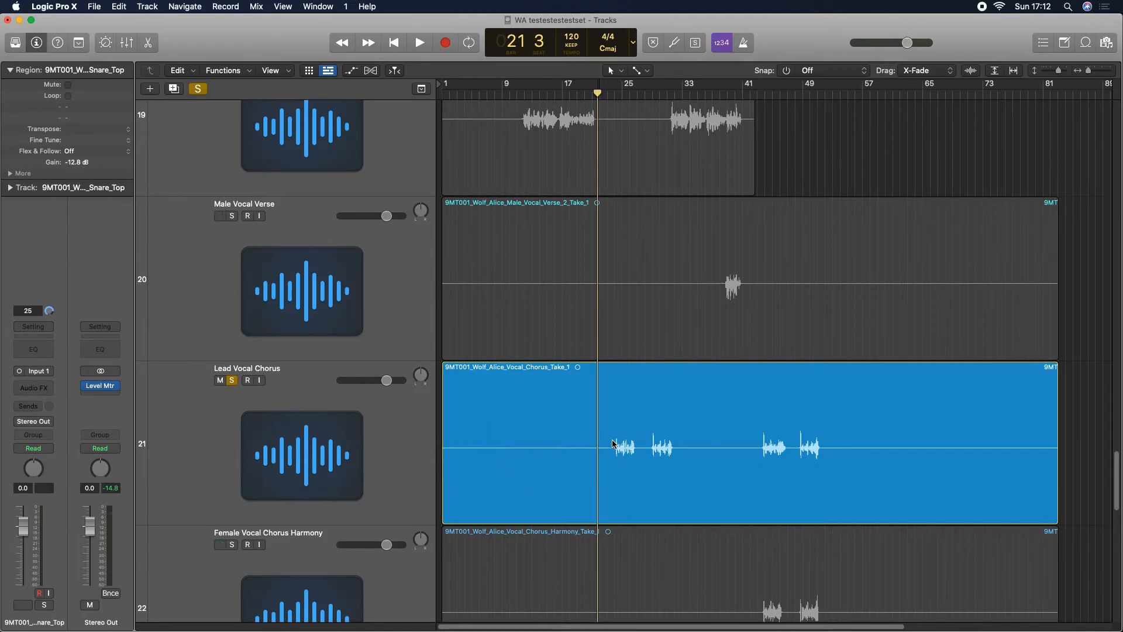
pyautogui.click(446, 512)
pyautogui.moveTo(445, 512); pyautogui.dragTo(612, 513)
pyautogui.moveTo(1057, 513); pyautogui.dragTo(822, 524)
# Cut out the silent section between the two choruses of the Lead Vocal Chorus region, from about bar 36 to bar 42
pyautogui.moveTo(597, 118); pyautogui.dragTo(715, 119)
pyautogui.press('super+t')
pyautogui.moveTo(713, 515)
pyautogui.mouseDown()
pyautogui.moveTo(761, 517)
pyautogui.moveTo(676, 516)
pyautogui.moveTo(719, 516)
pyautogui.mouseUp()
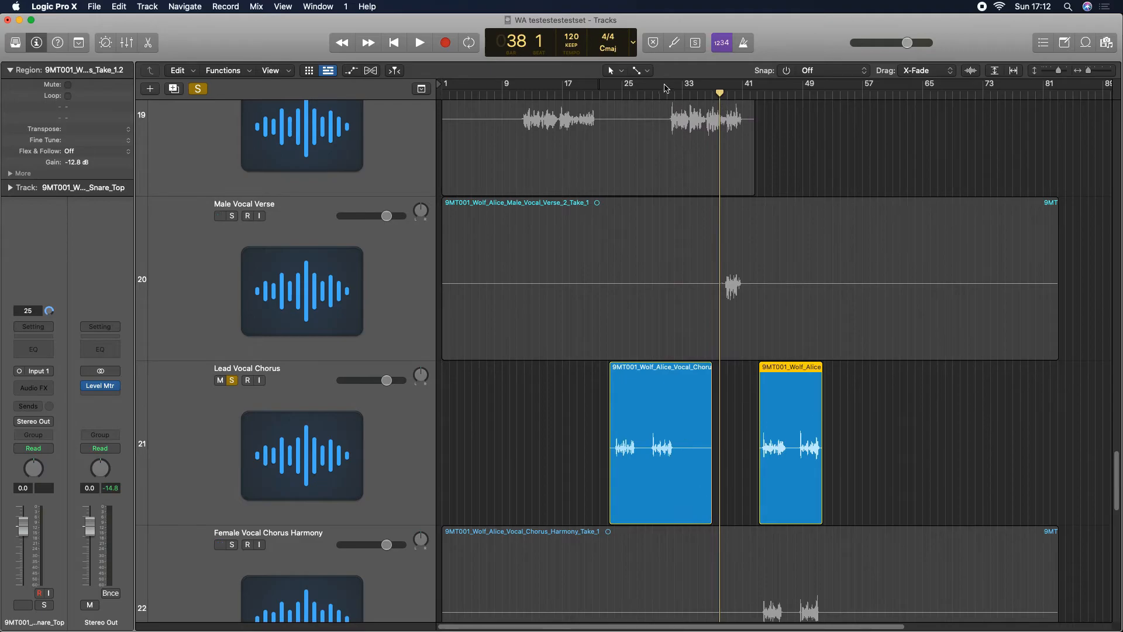
# Extend the first Lead Vocal Chorus part's start back to about bar 16 and play a cycle range over bars 17 to 25
pyautogui.moveTo(609, 515); pyautogui.dragTo(554, 516)
pyautogui.moveTo(568, 88); pyautogui.dragTo(622, 87)
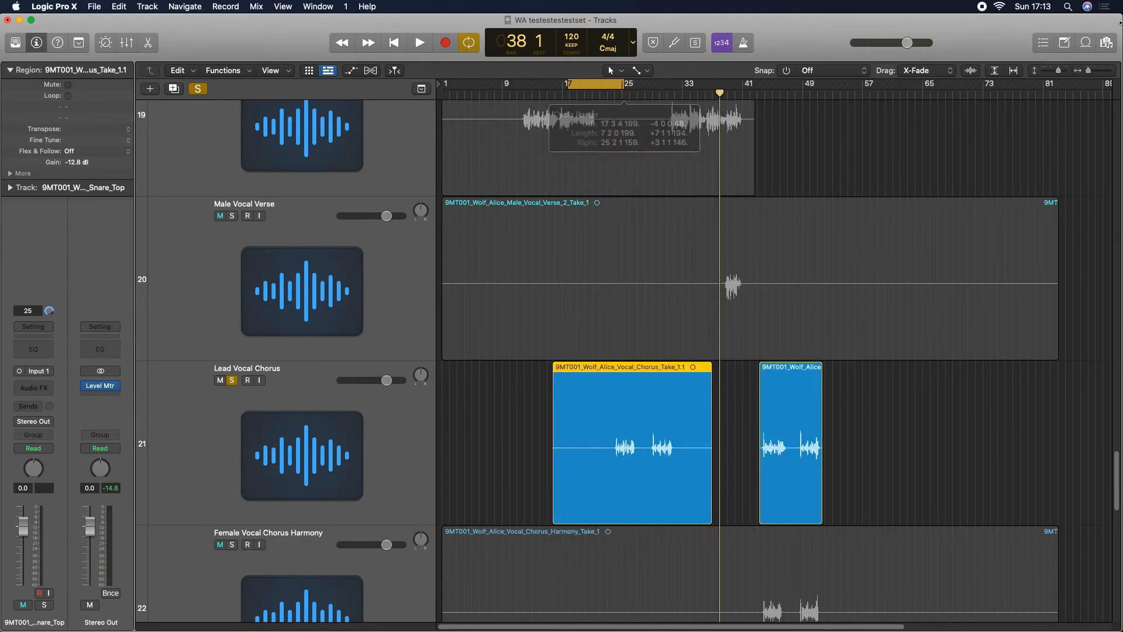
pyautogui.moveTo(1089, 71); pyautogui.dragTo(1092, 75)
pyautogui.scroll(-3, 1015, 208)
pyautogui.press('space')
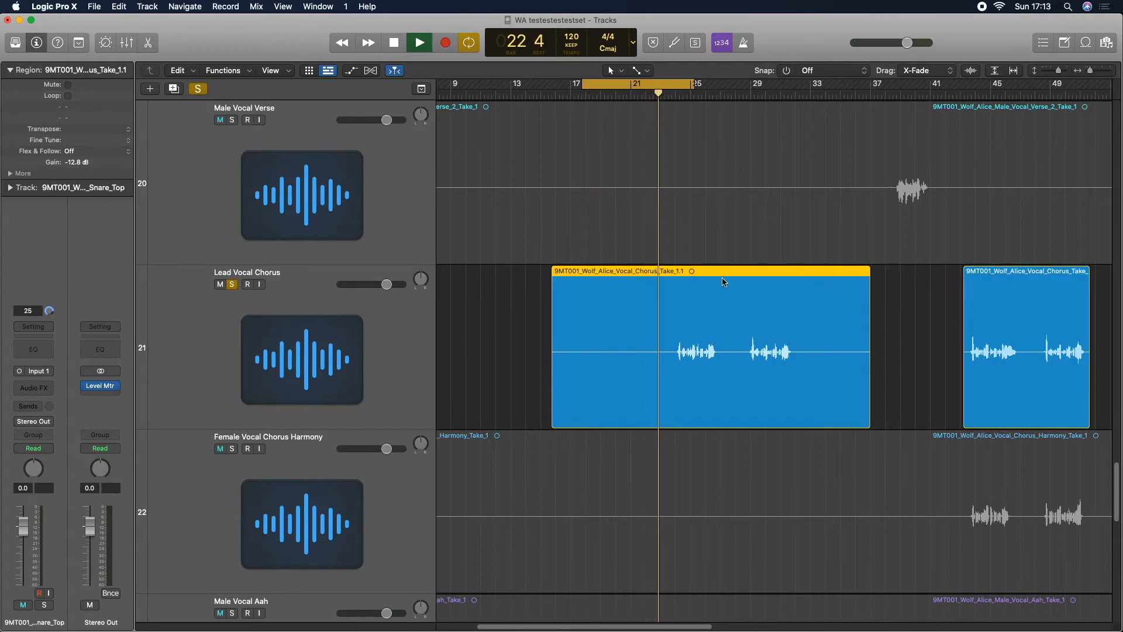
pyautogui.press('space')
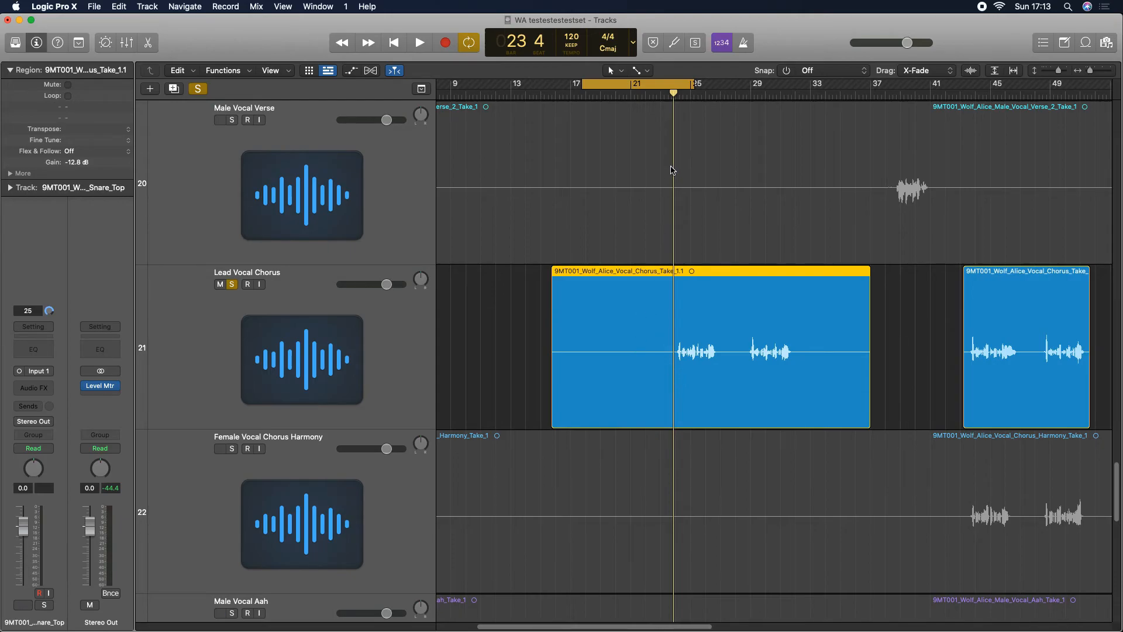
# Turn off the cycle and play the first Lead Vocal Chorus part from about bar 22 to find where the vocal enters
pyautogui.click(642, 78)
pyautogui.click(646, 92)
pyautogui.press('space')
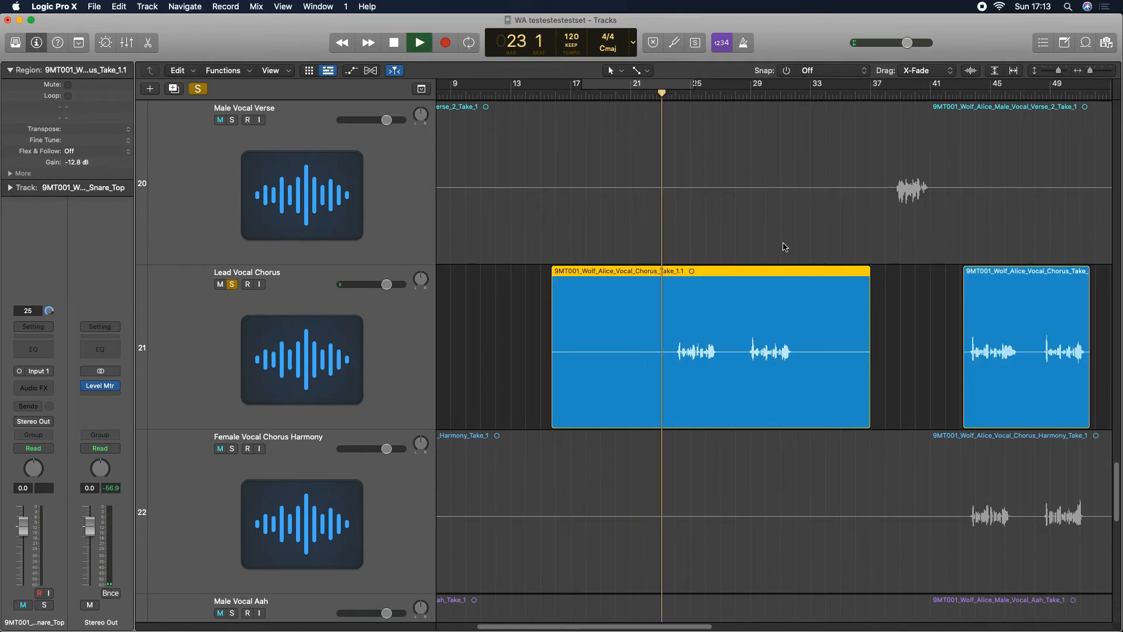
pyautogui.press('space')
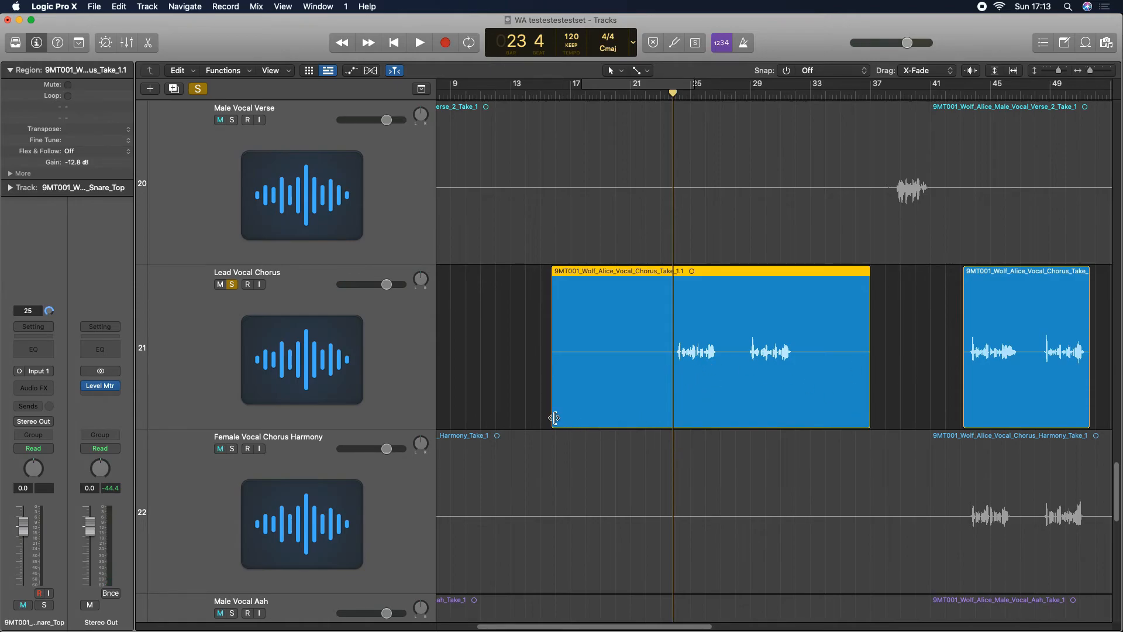
# Trim the first Lead Vocal Chorus part's start to slightly before bar 23 beat 4, leaving some room ahead of the vocal
pyautogui.moveTo(553, 419); pyautogui.dragTo(675, 418)
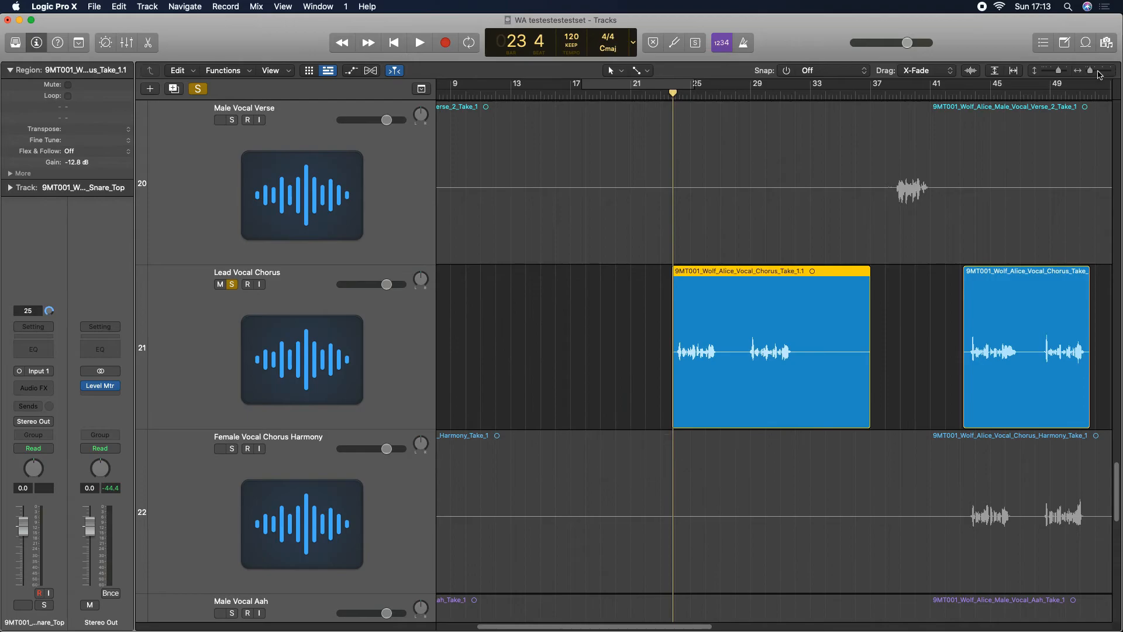
pyautogui.moveTo(1090, 71); pyautogui.dragTo(1101, 73)
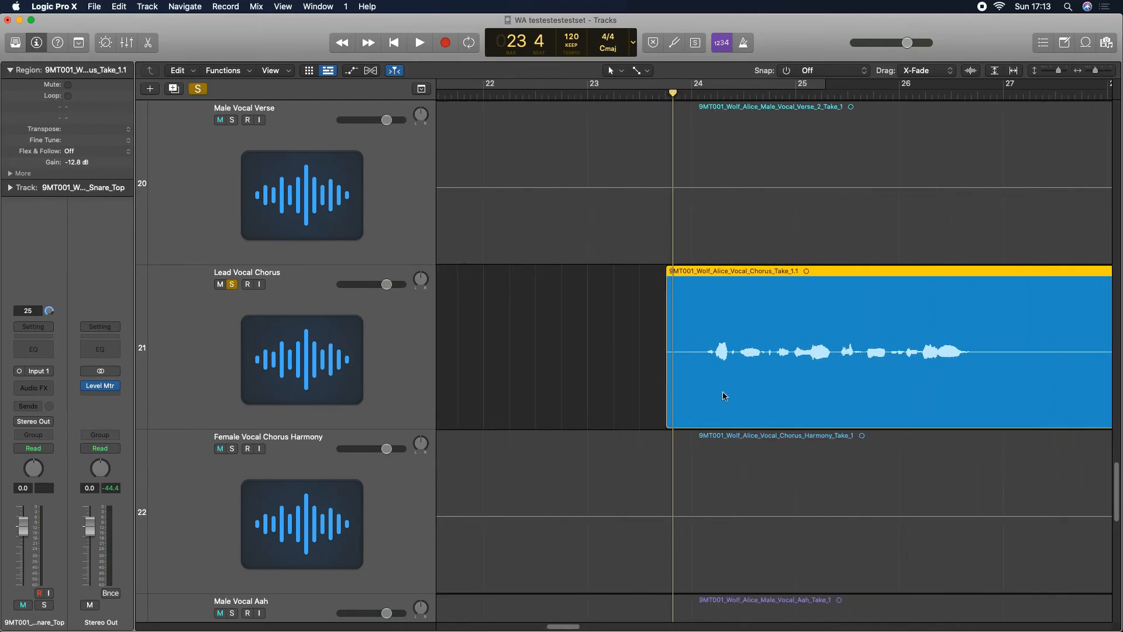
pyautogui.moveTo(668, 424); pyautogui.dragTo(656, 425)
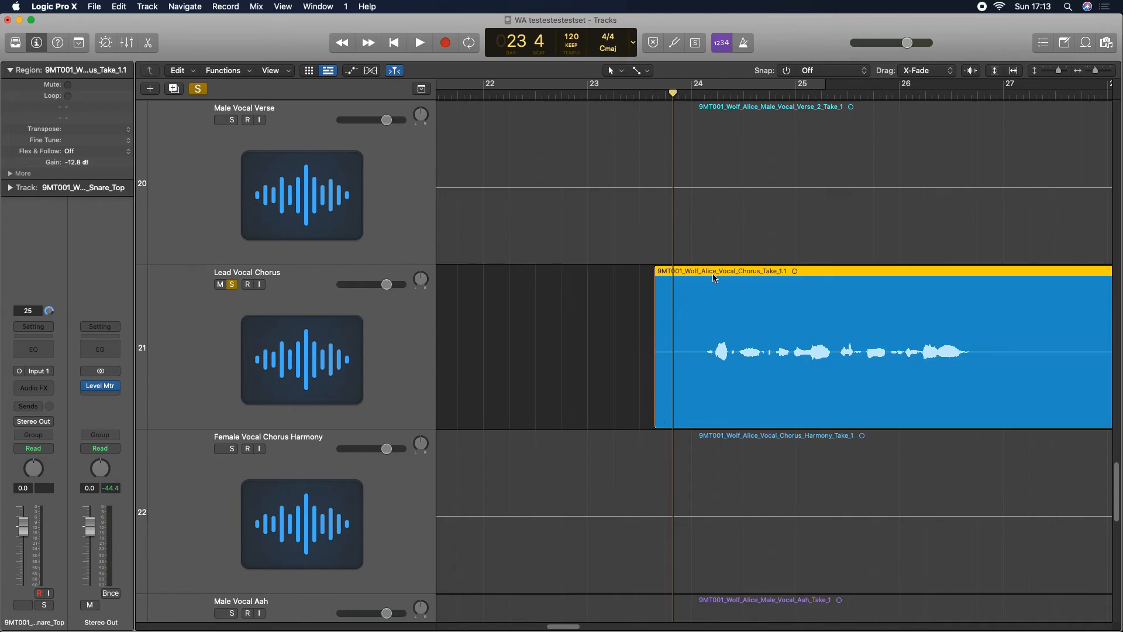
# Play back the vocal entry and trim the first Lead Vocal Chorus part's start slightly closer to the first phrase
pyautogui.moveTo(1096, 71); pyautogui.dragTo(1059, 71)
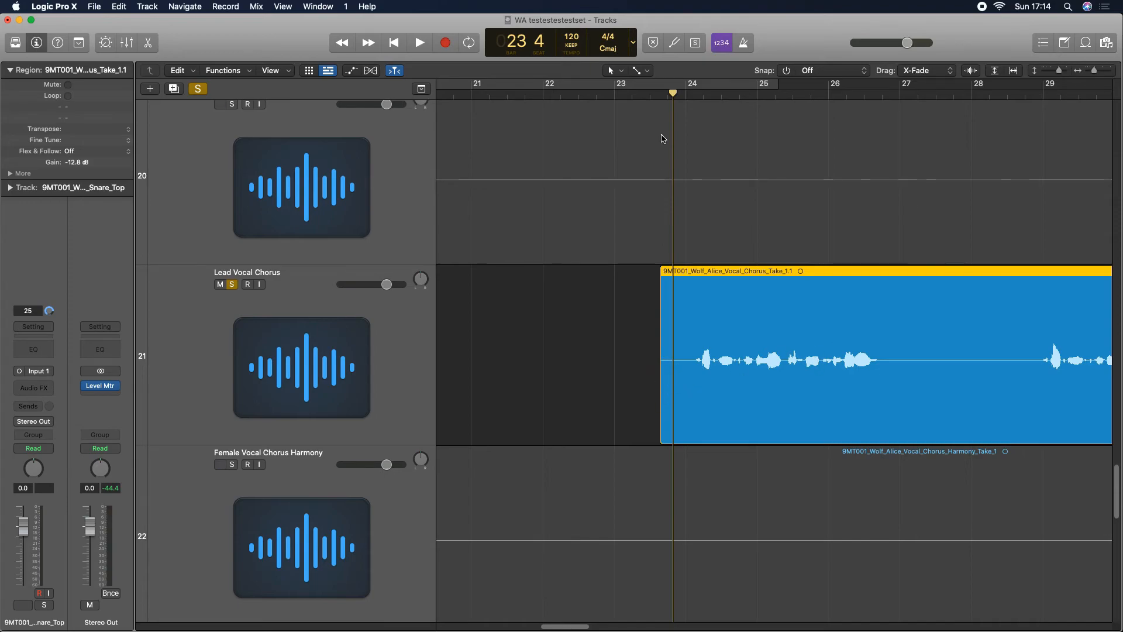
pyautogui.press('space')
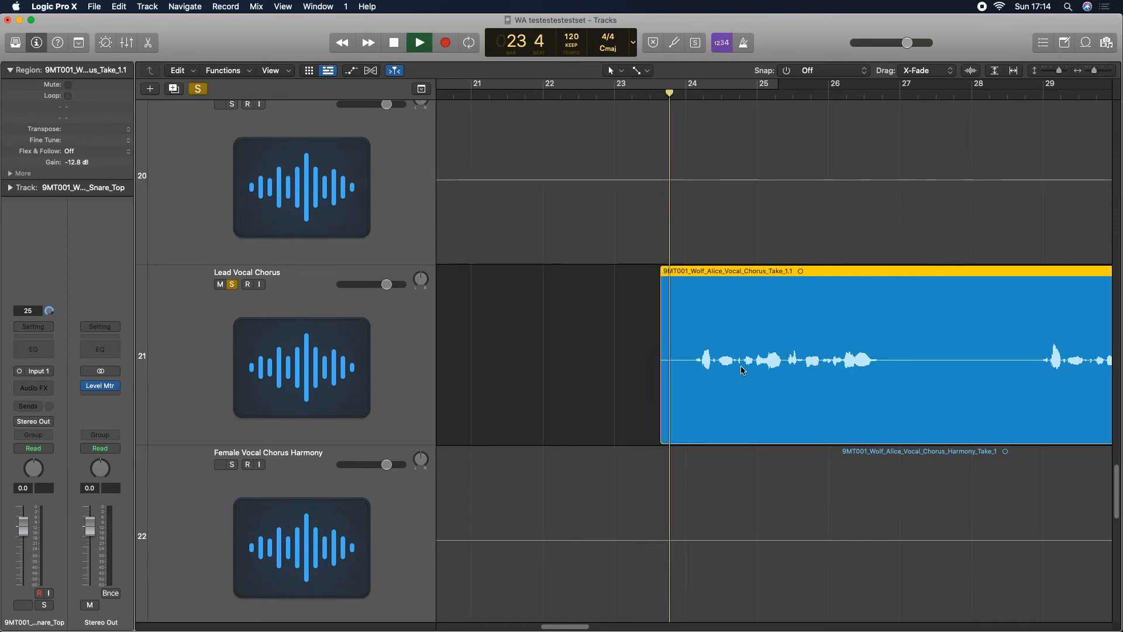
pyautogui.press('space')
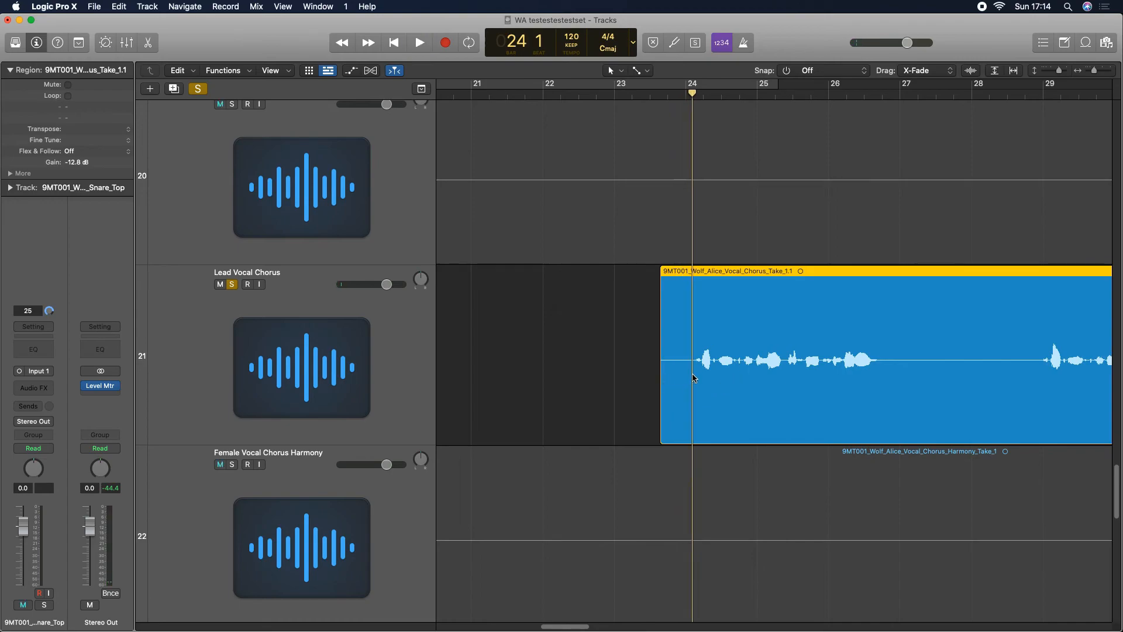
pyautogui.moveTo(661, 418); pyautogui.dragTo(670, 418)
pyautogui.press('space')
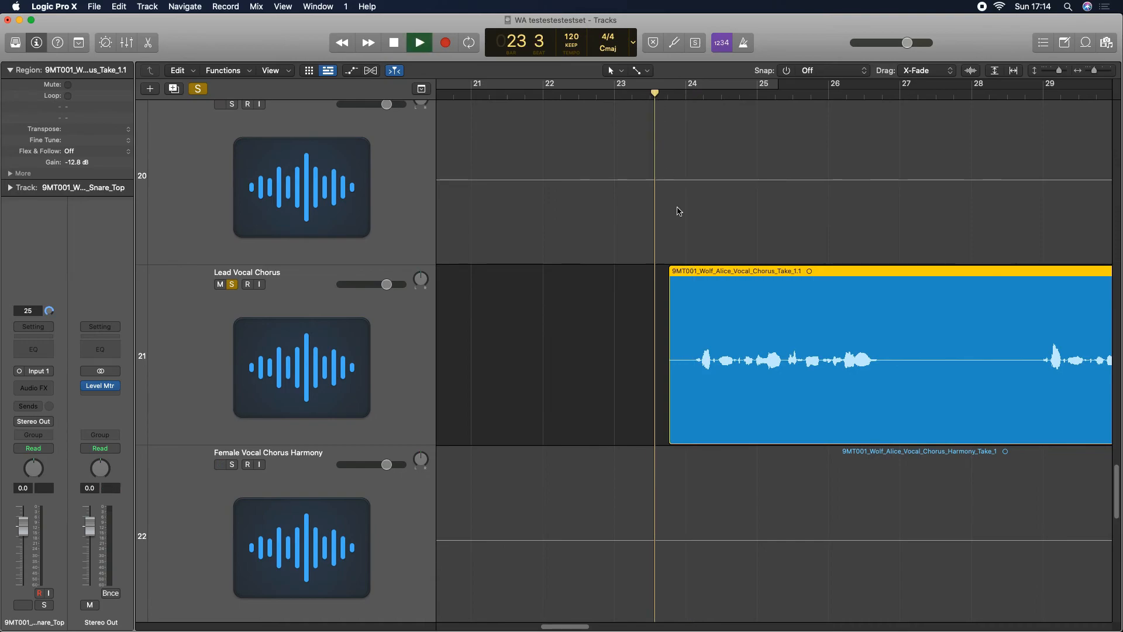
pyautogui.press('space')
# Add a fade-in up to the first vocal phrase, bend its curve so the volume rises late, and play back the entry
pyautogui.moveTo(695, 386); pyautogui.dragTo(670, 379)
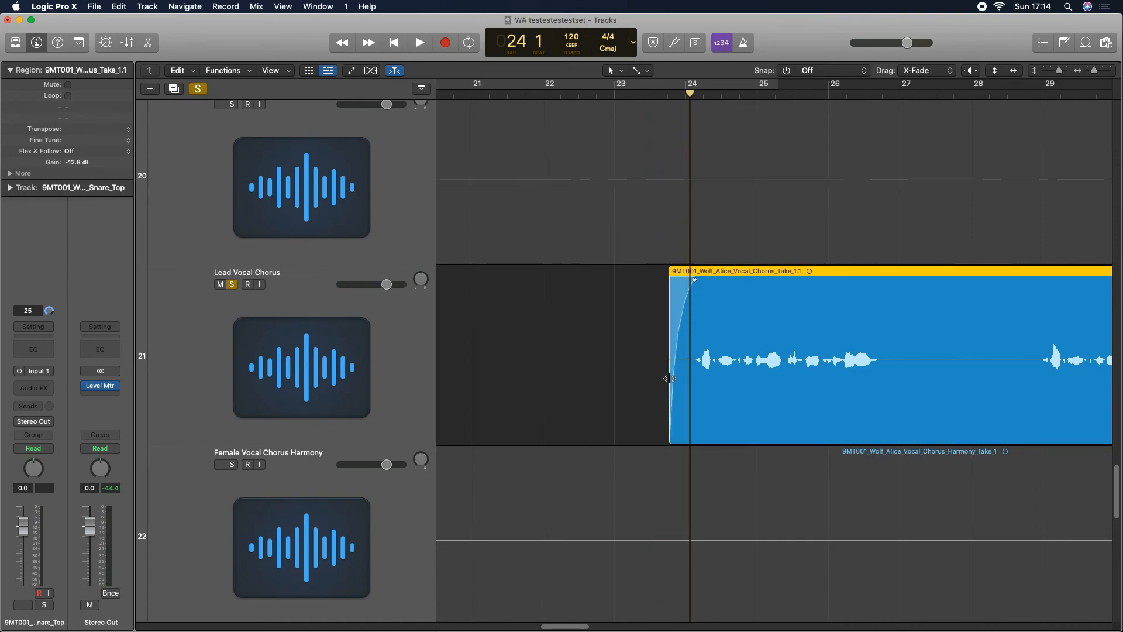
pyautogui.moveTo(696, 277); pyautogui.dragTo(700, 298)
pyautogui.click(650, 95)
pyautogui.press('space')
pyautogui.press('space')
pyautogui.moveTo(679, 362); pyautogui.dragTo(709, 412)
pyautogui.press('space')
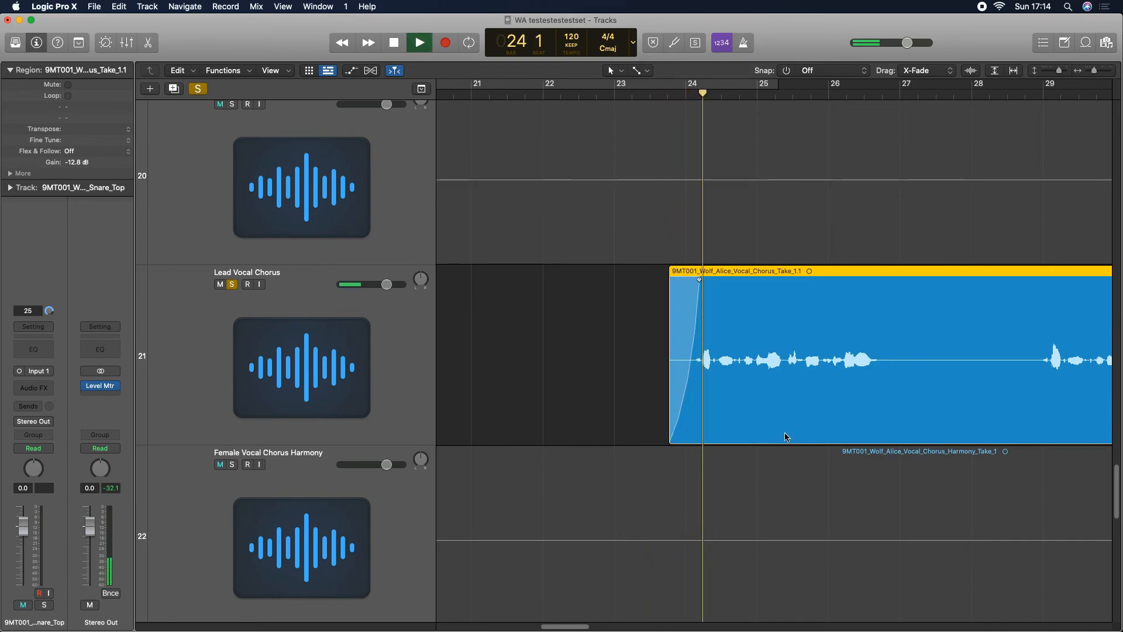
pyautogui.press('space')
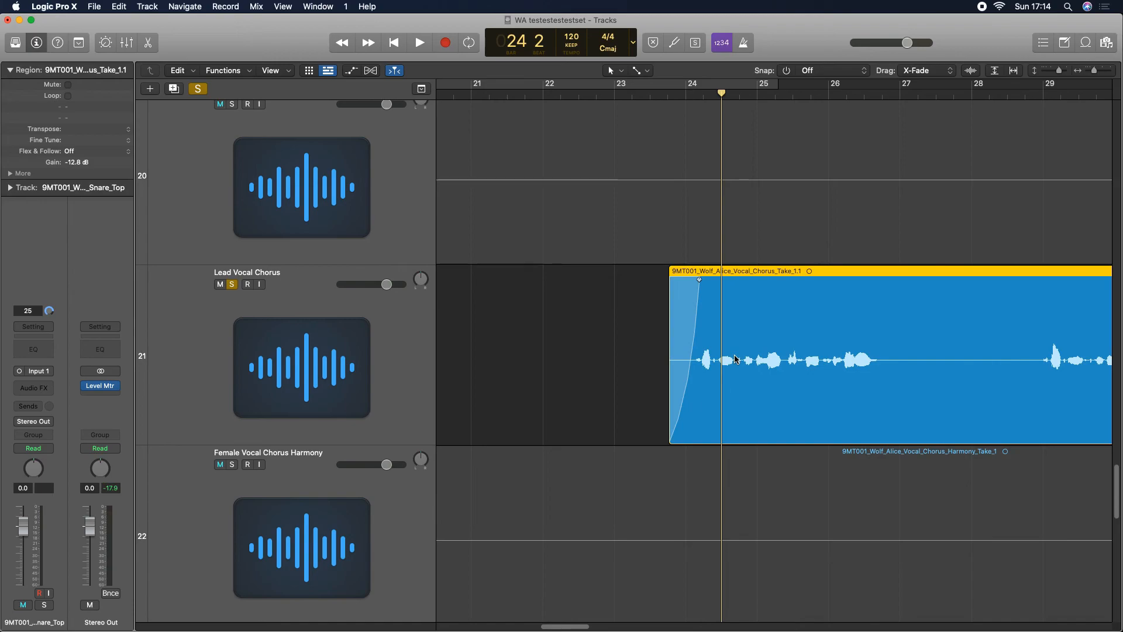
# Remove the fade-in, add a slightly shorter curved one ending just before the first phrase, and play back the entry
pyautogui.press('space')
pyautogui.moveTo(699, 280); pyautogui.dragTo(610, 294)
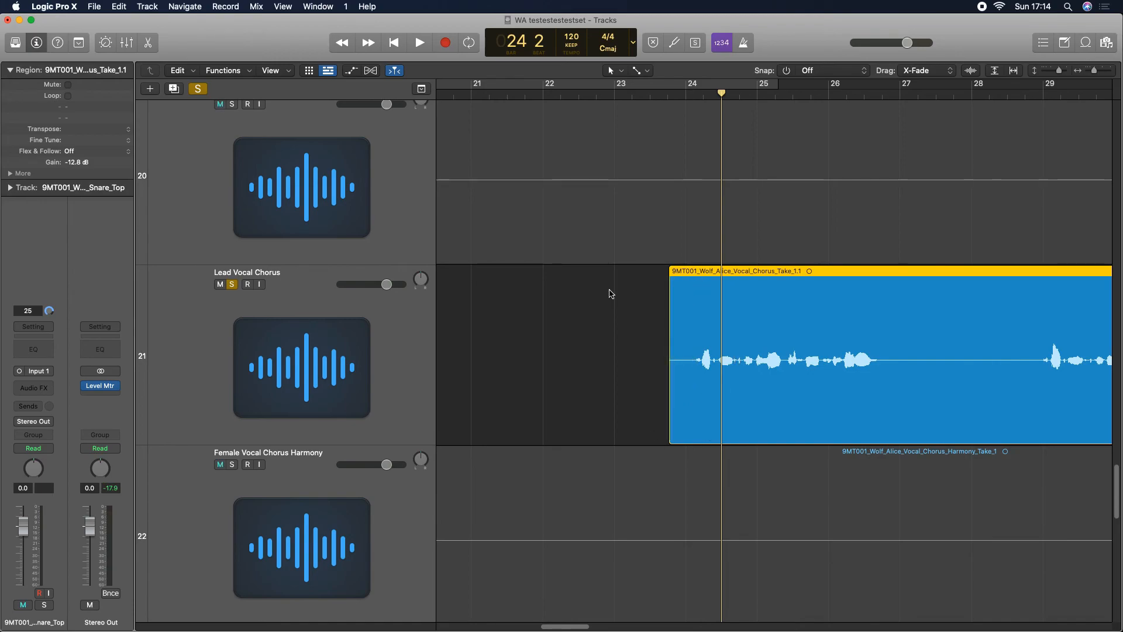
pyautogui.moveTo(697, 383)
pyautogui.mouseDown()
pyautogui.moveTo(641, 375)
pyautogui.moveTo(682, 381)
pyautogui.mouseUp()
pyautogui.click(665, 98)
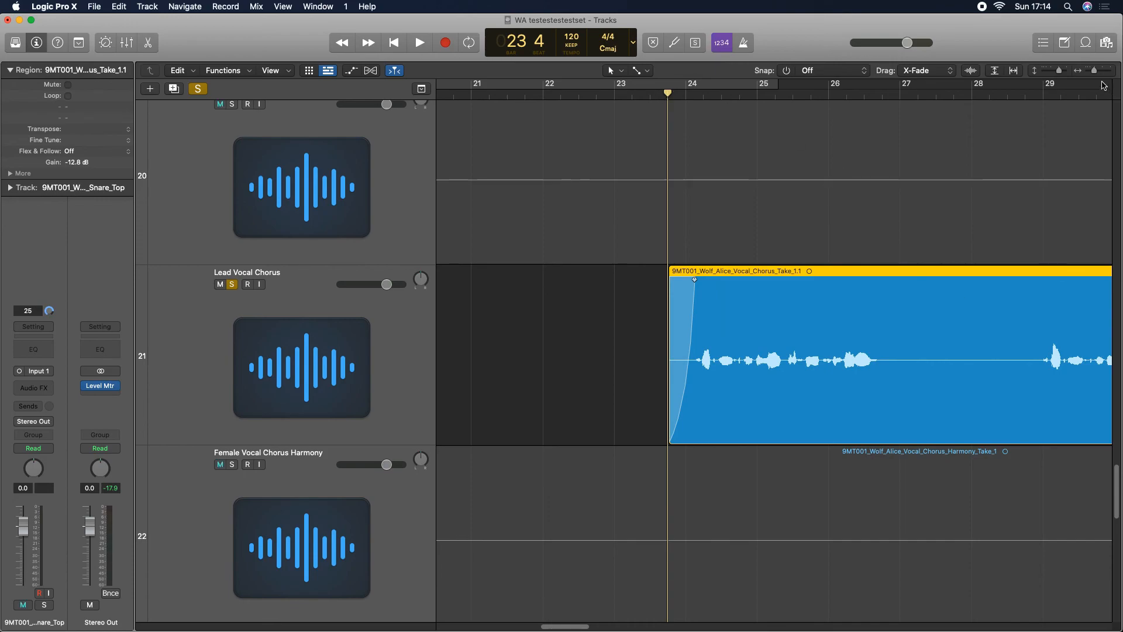
pyautogui.press('space')
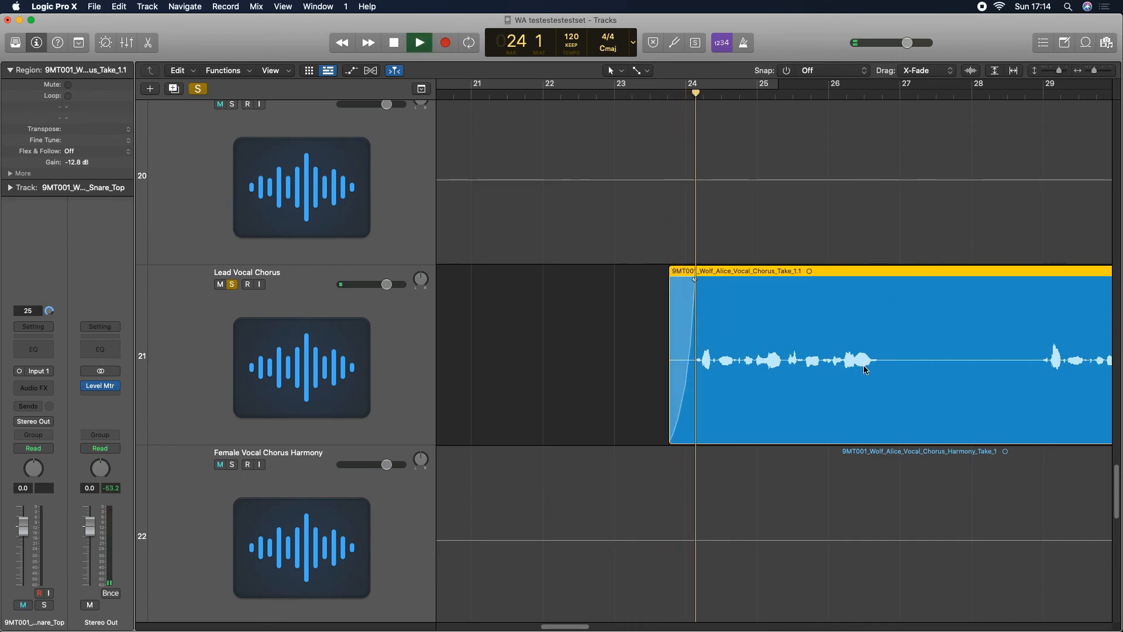
# Add a long curved fade-out to the first Lead Vocal Chorus part, from about bar 32 to the region's end
pyautogui.click(1094, 72)
pyautogui.moveTo(1094, 72); pyautogui.dragTo(1090, 83)
pyautogui.scroll(10, 679, 291)
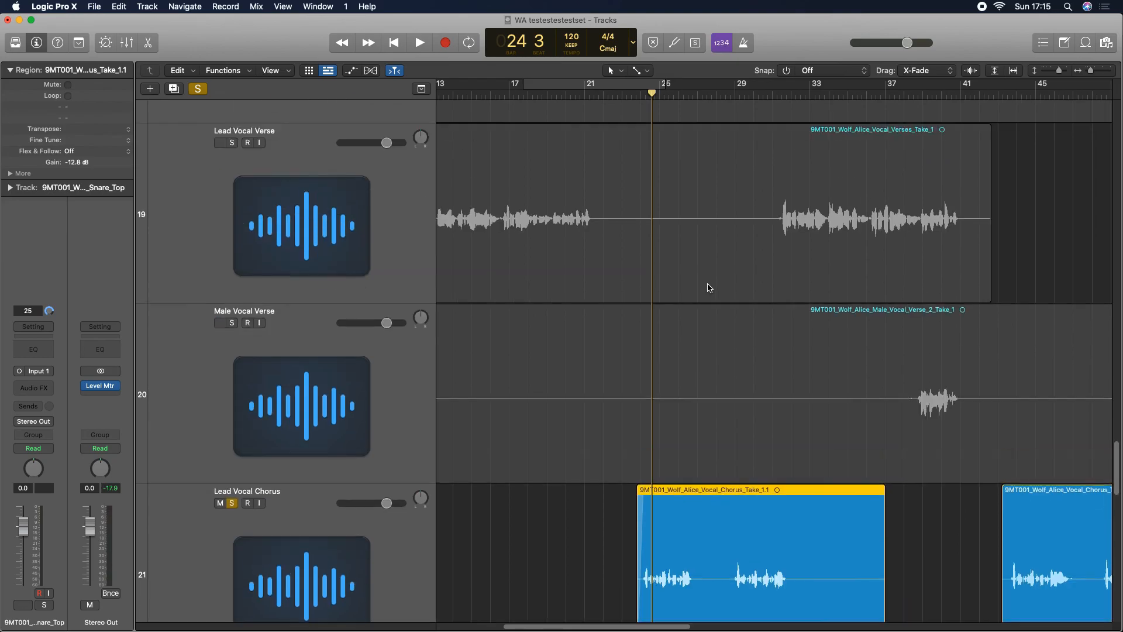
pyautogui.scroll(-5, 784, 353)
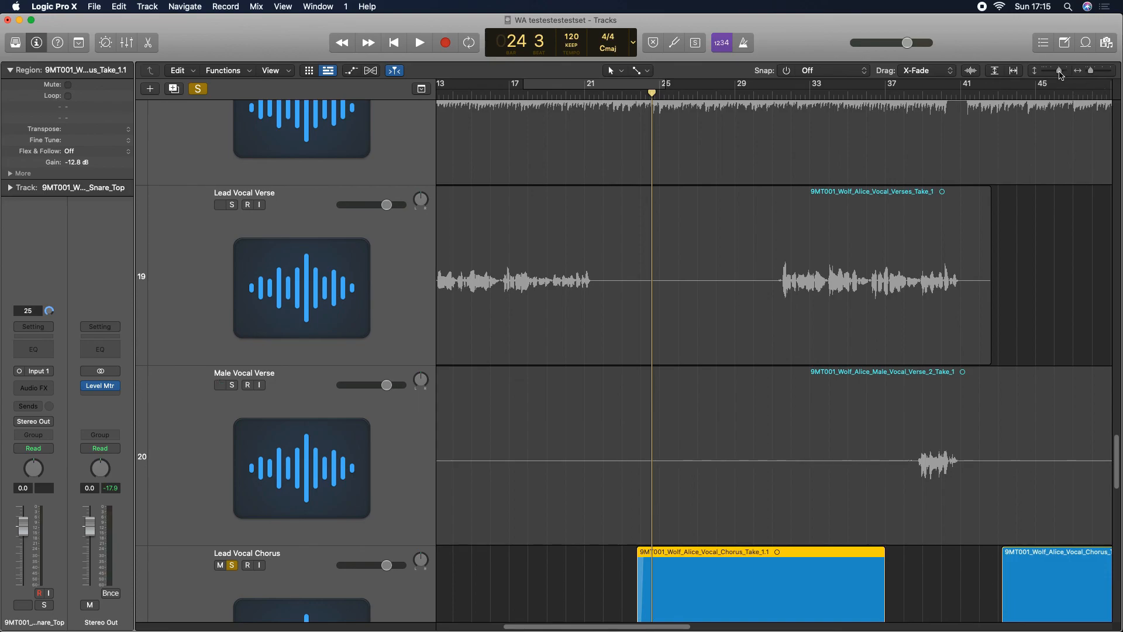
pyautogui.moveTo(1061, 74); pyautogui.dragTo(1057, 75)
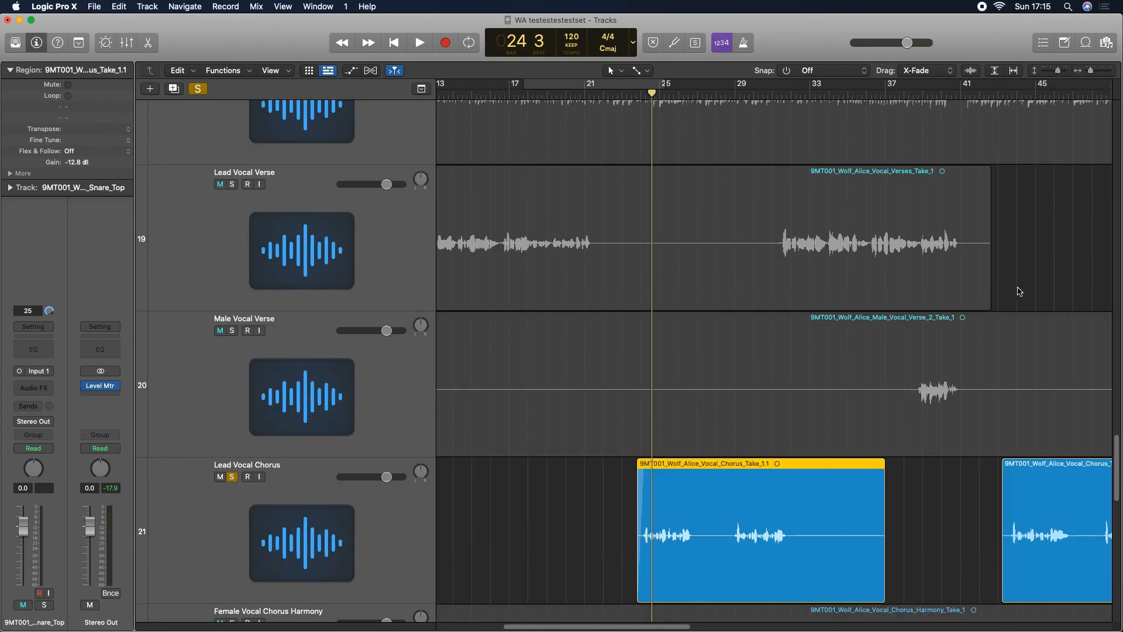
pyautogui.moveTo(1060, 73); pyautogui.dragTo(1055, 73)
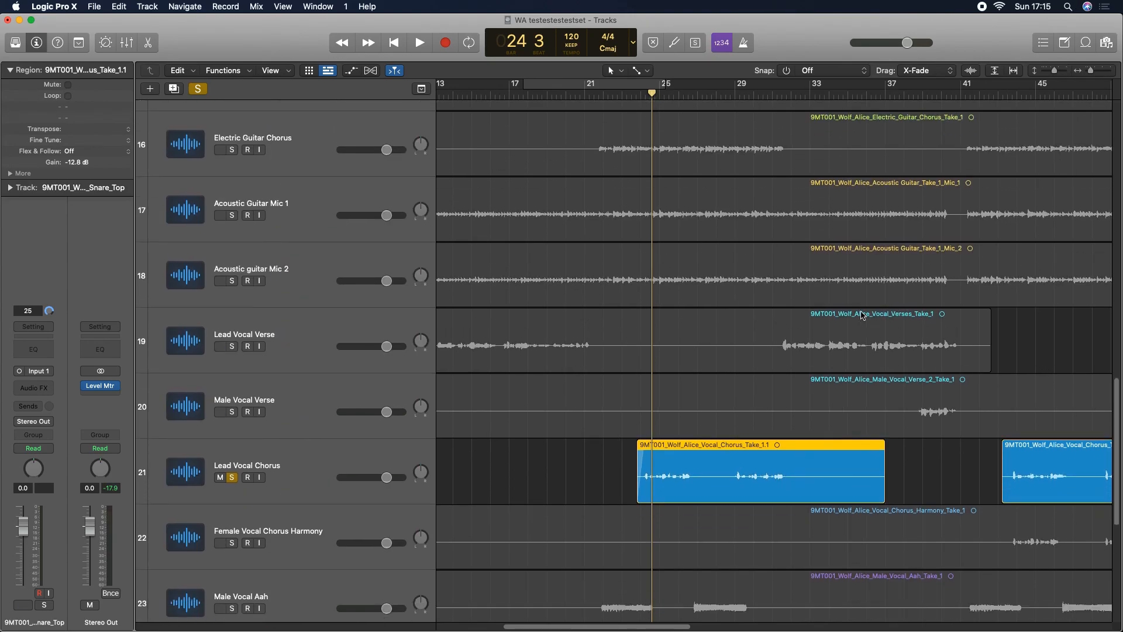
pyautogui.scroll(-3, 809, 312)
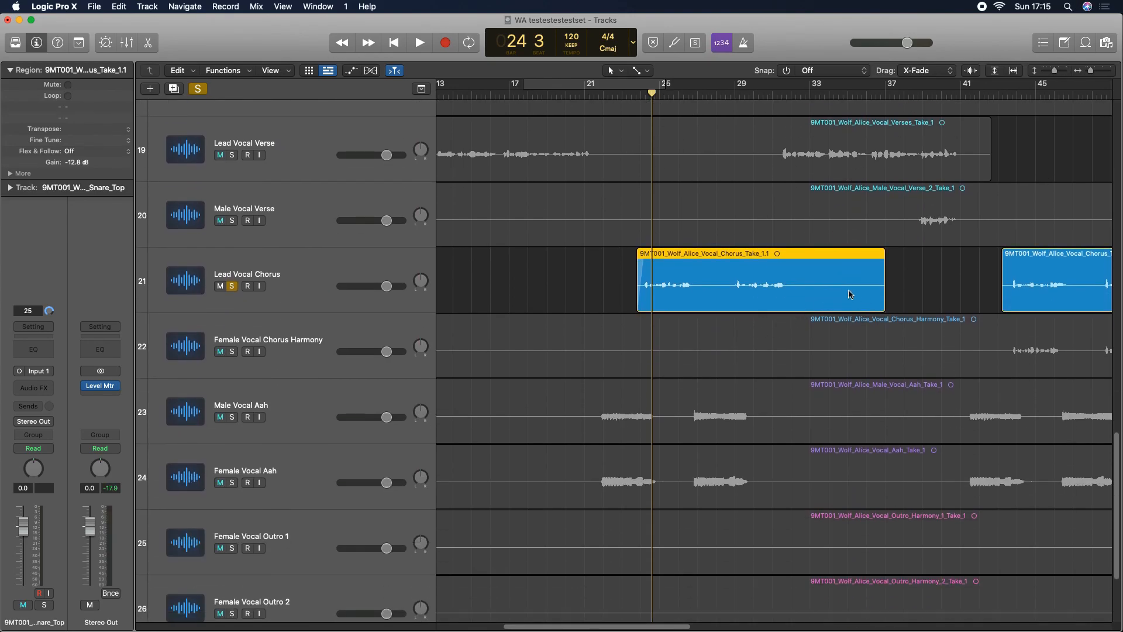
pyautogui.moveTo(810, 294)
pyautogui.mouseDown()
pyautogui.moveTo(892, 296)
pyautogui.moveTo(871, 304)
pyautogui.moveTo(864, 290)
pyautogui.mouseUp()
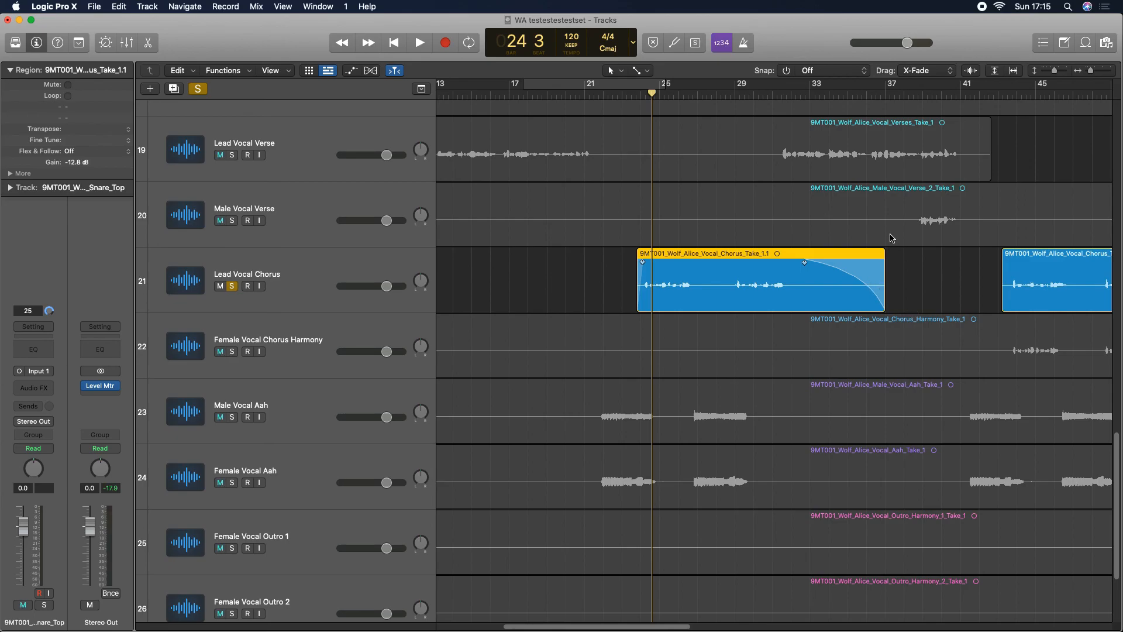
pyautogui.moveTo(1090, 70); pyautogui.dragTo(1050, 72)
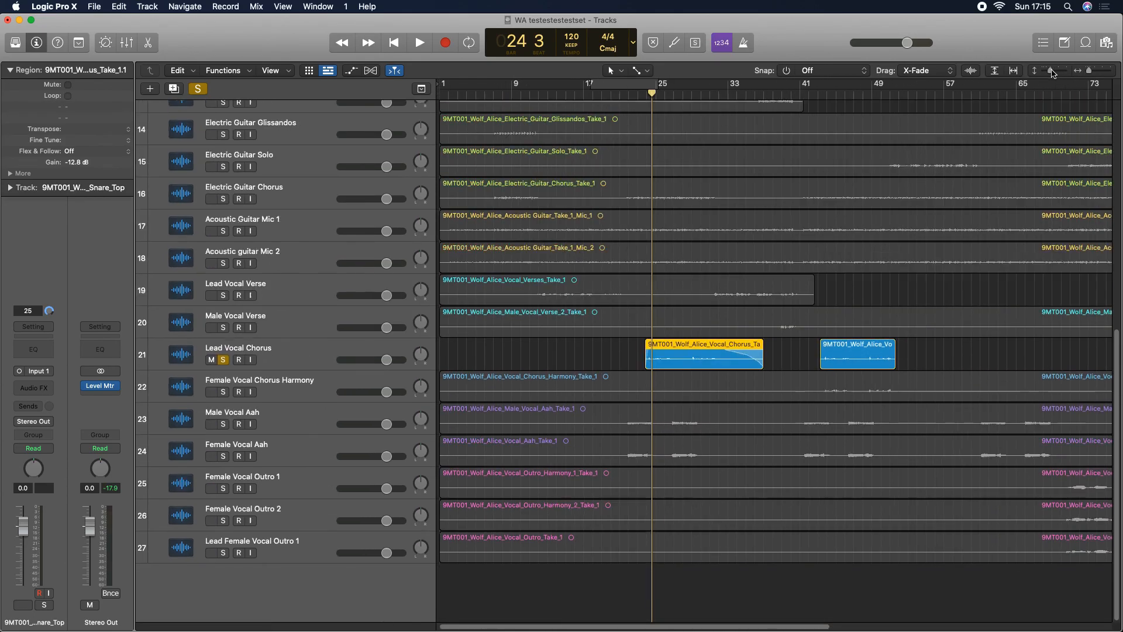